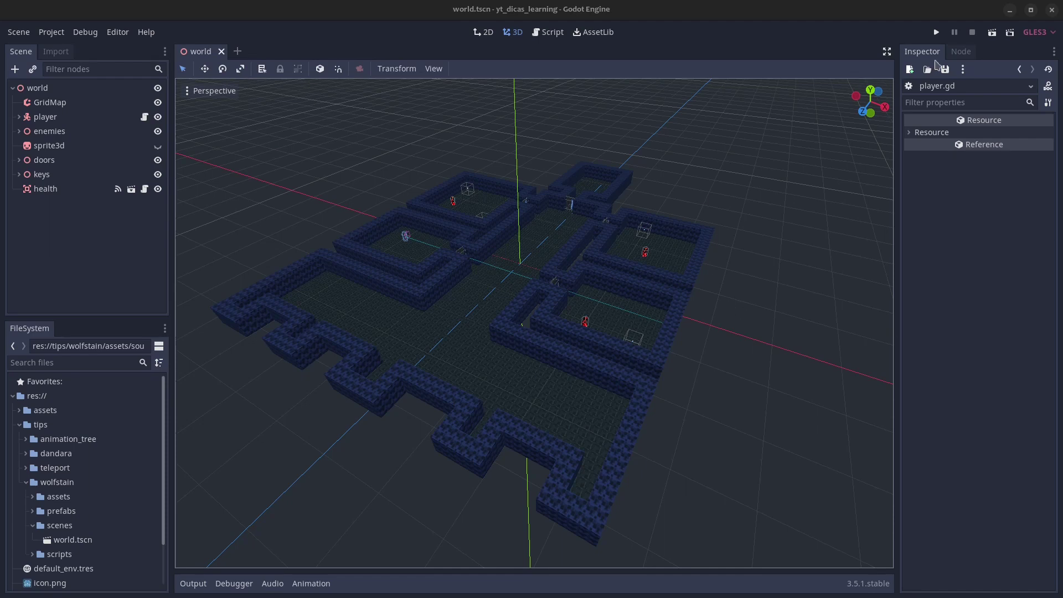
Step: Playtest the maze by walking through the door, backing along the corridor, then stop the game
left_click(990, 33)
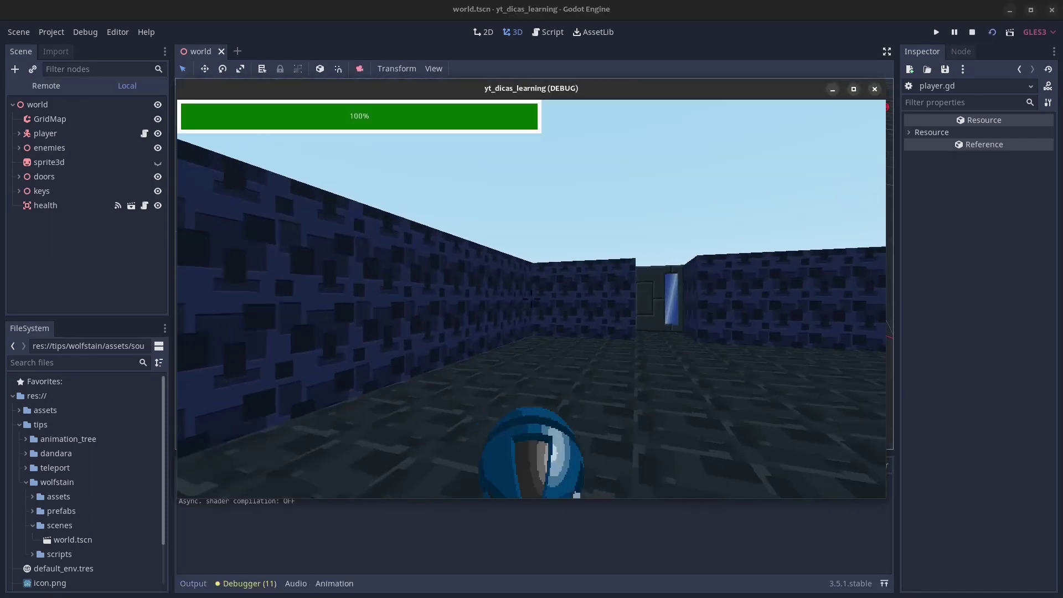
key("w")
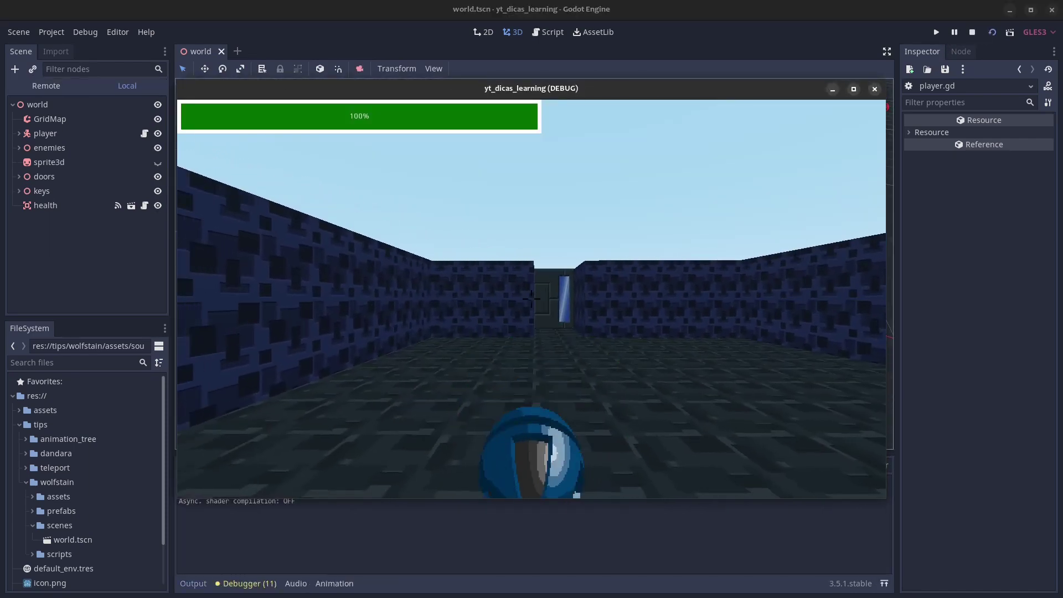
key("w")
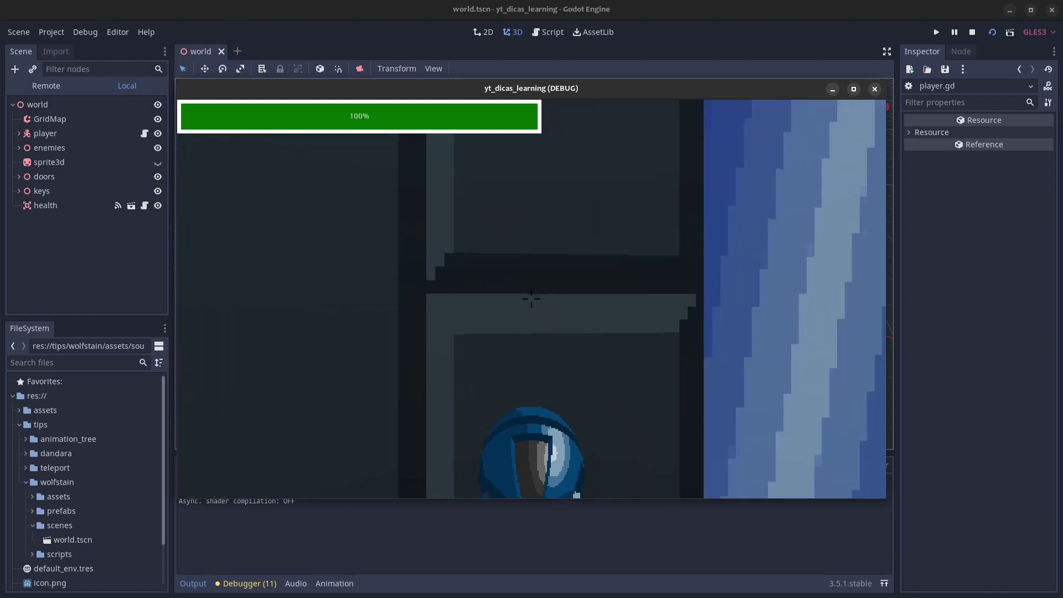
key("s")
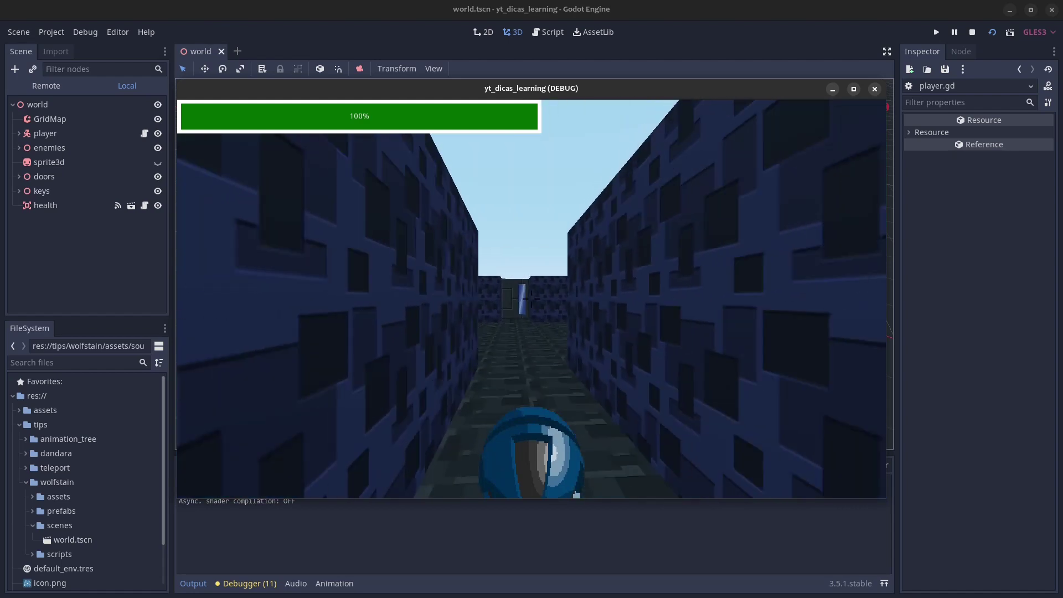
key("d")
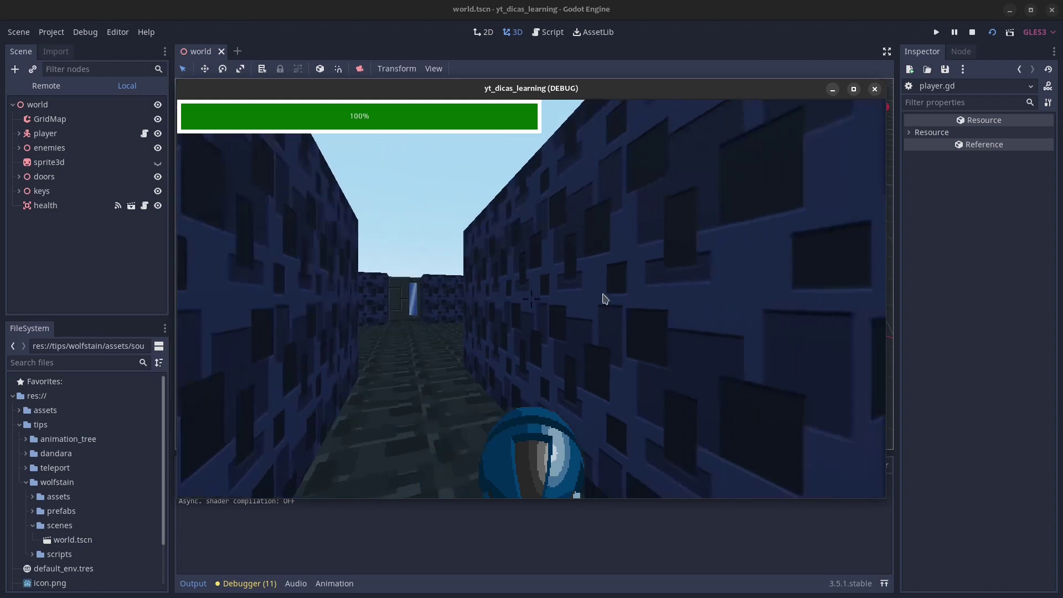
left_click(874, 89)
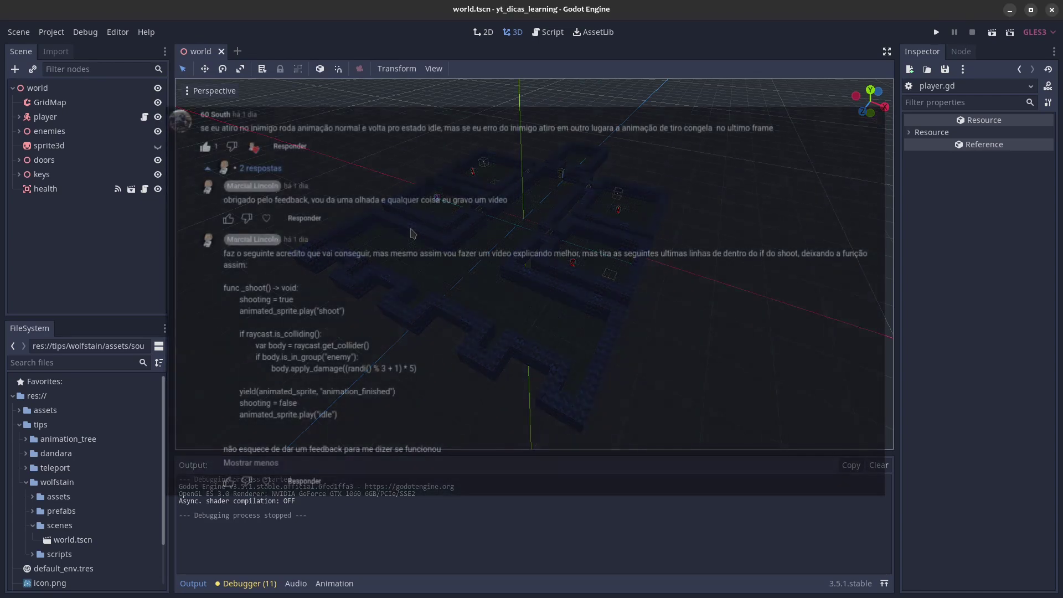
left_click(989, 34)
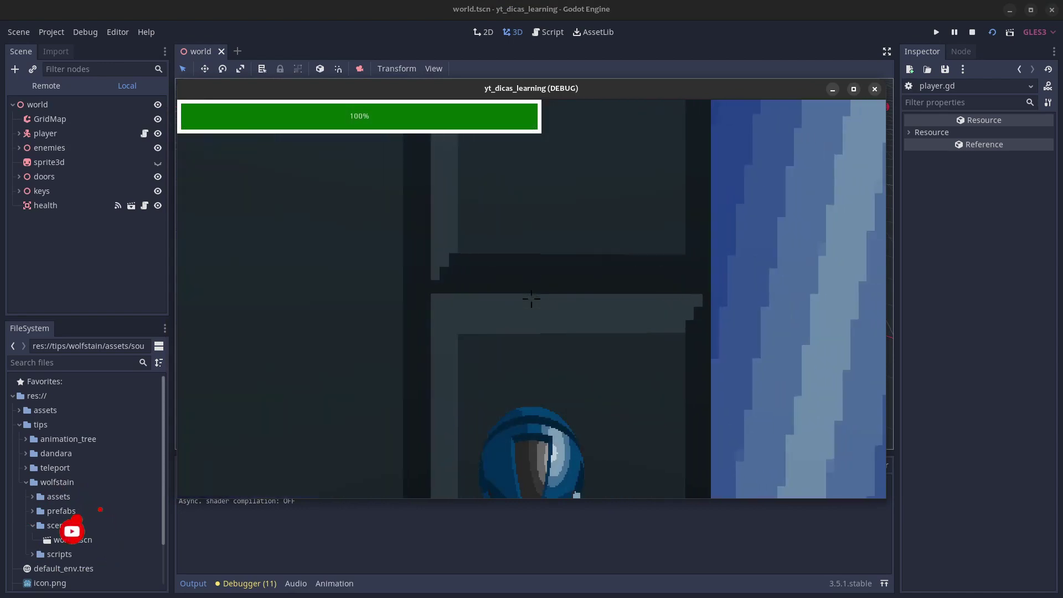
key("s")
key("a")
key("w")
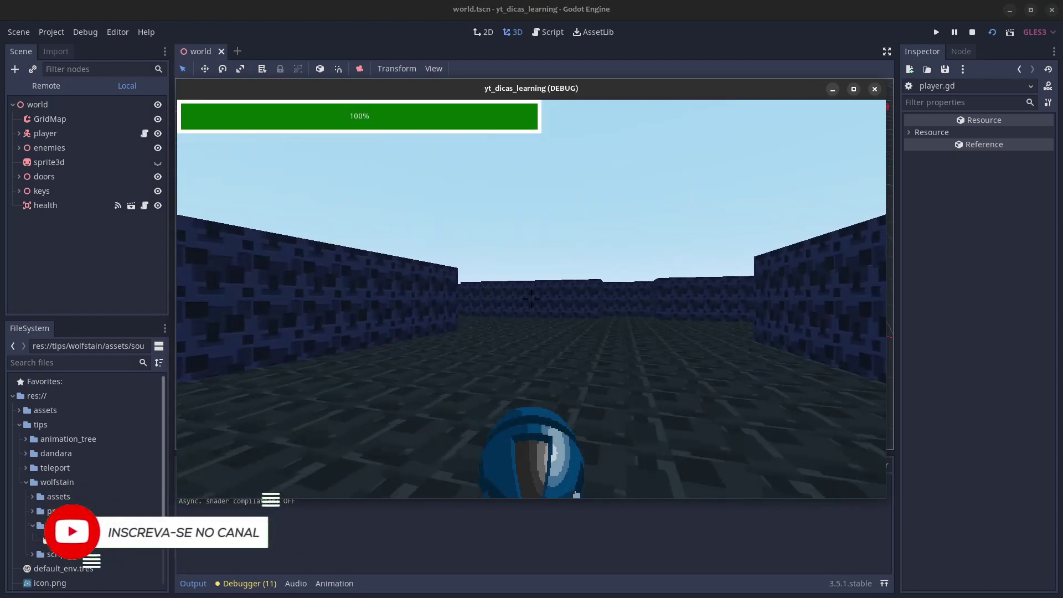
key("d")
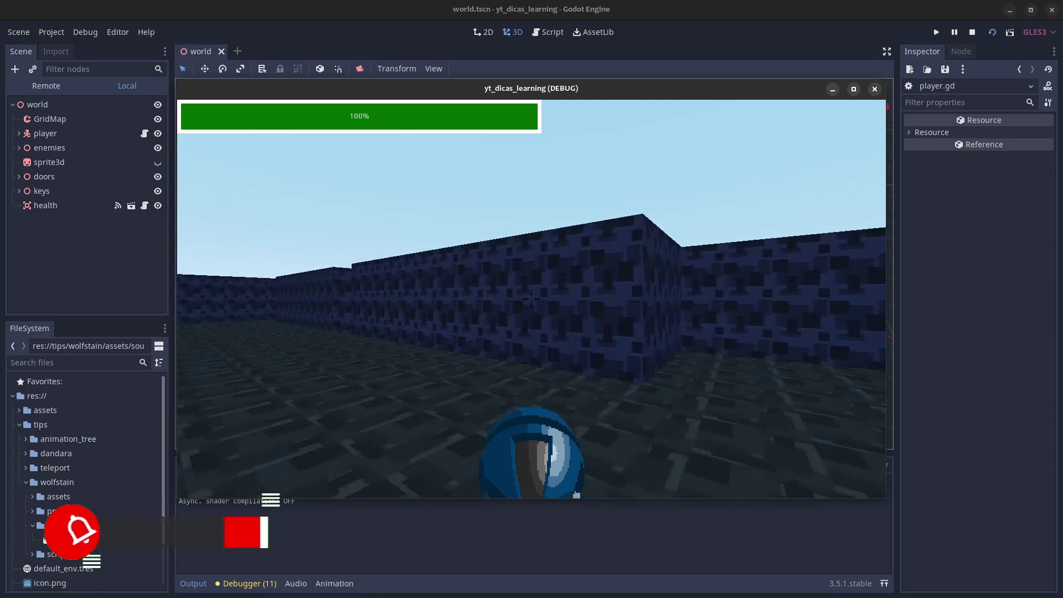
key("d")
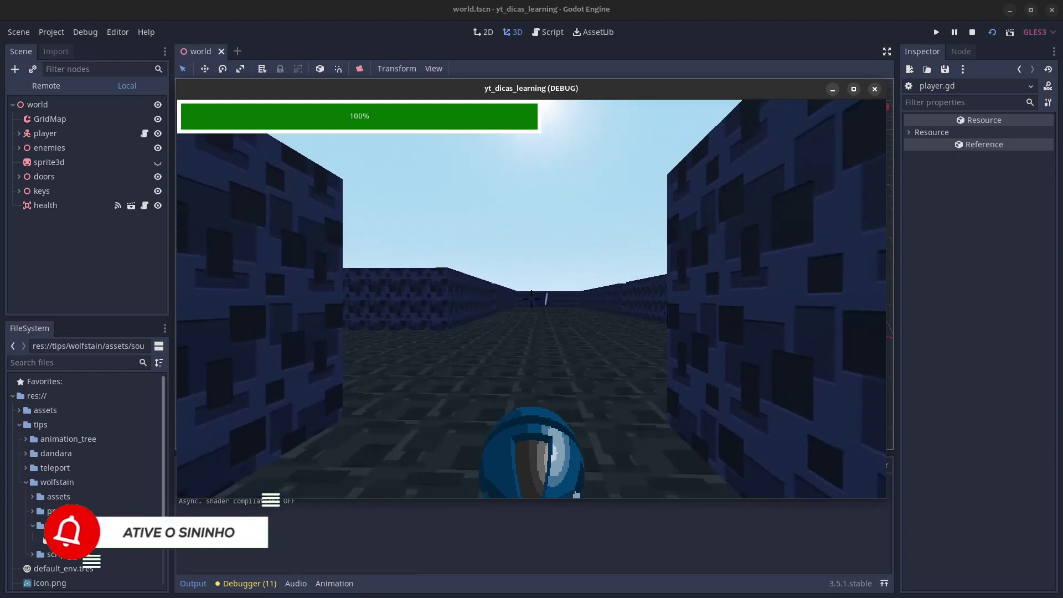
key("a")
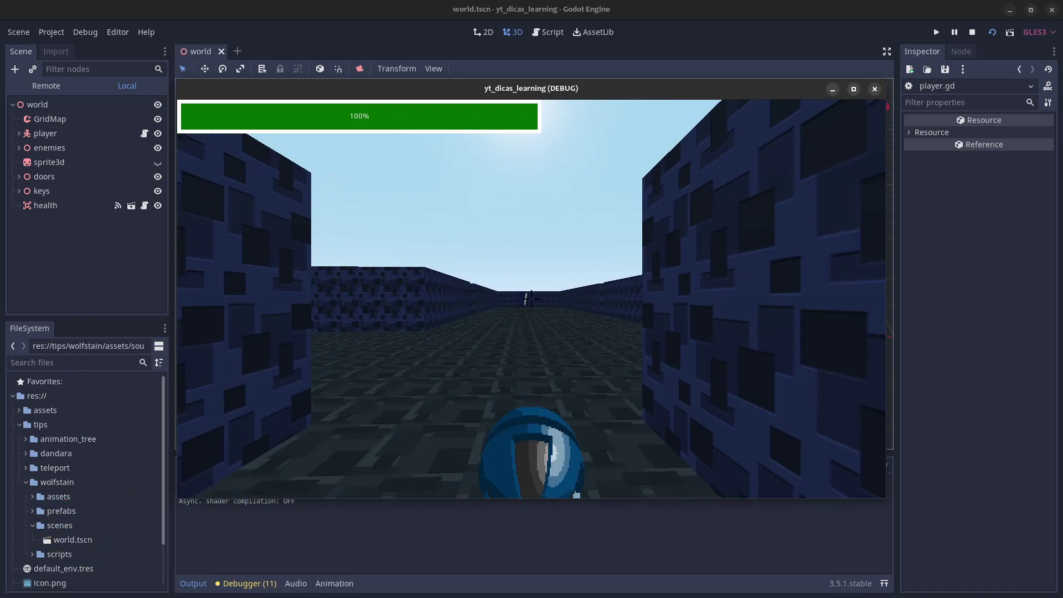
key("w")
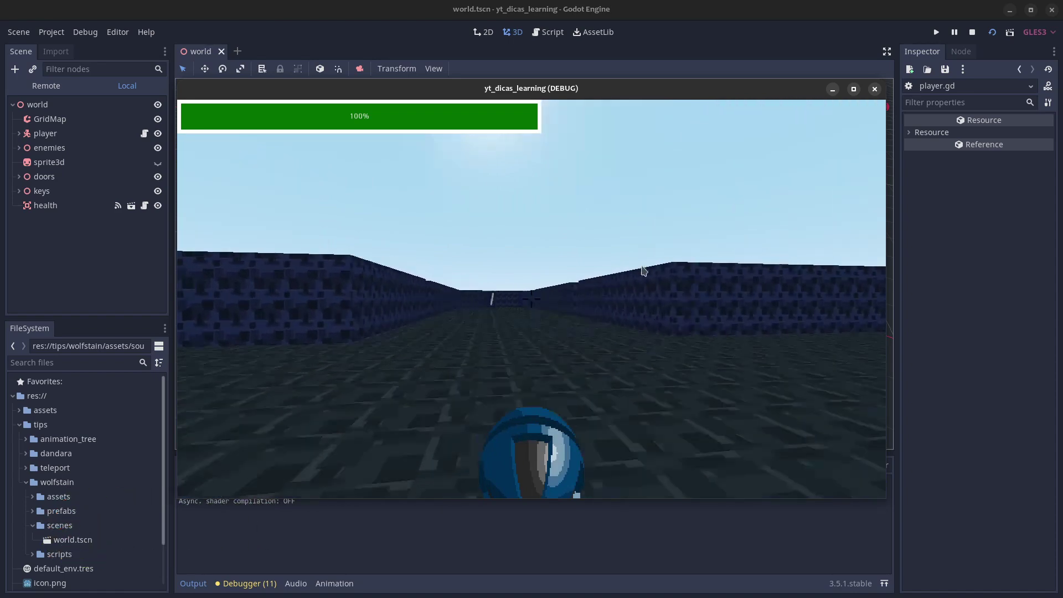
left_click(875, 89)
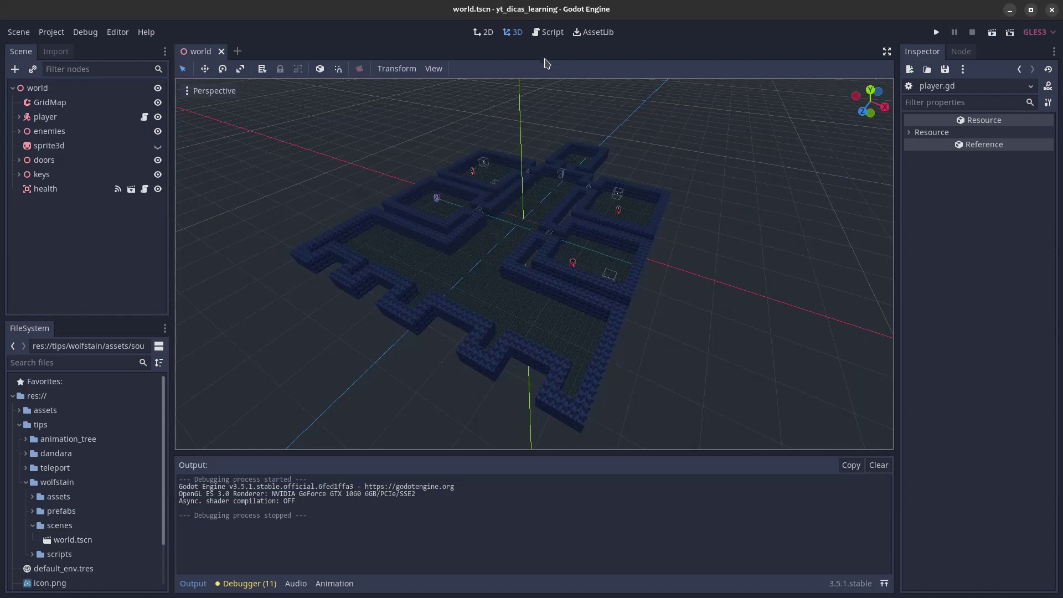
Step: In player.gd's _shoot, unindent the yield and idle-reset lines out of the raycast check and save
left_click(144, 116)
left_click_drag(398, 357, 547, 378)
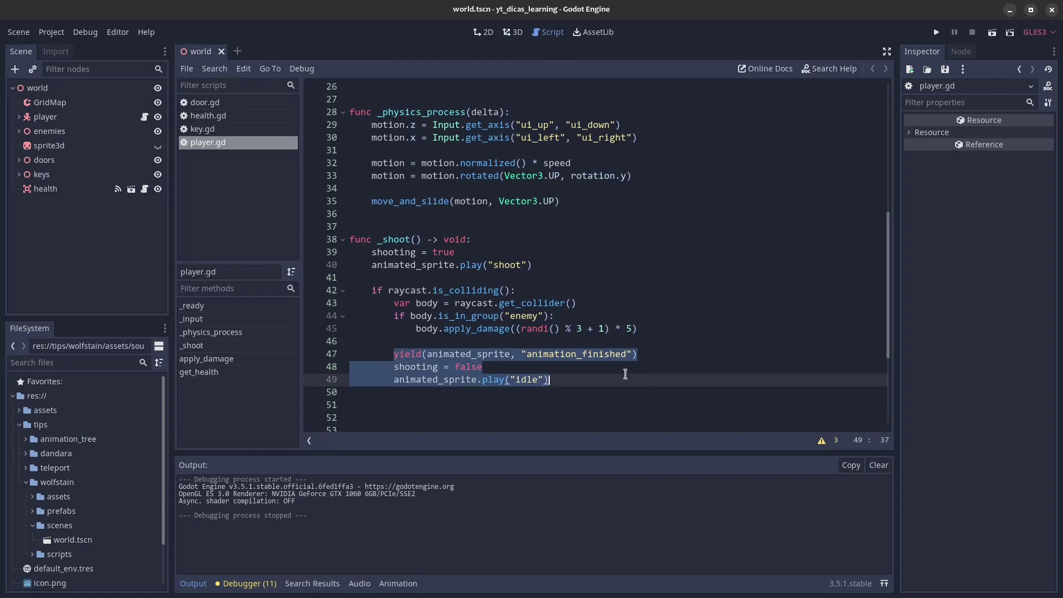
key("shift+Tab")
left_click(577, 286)
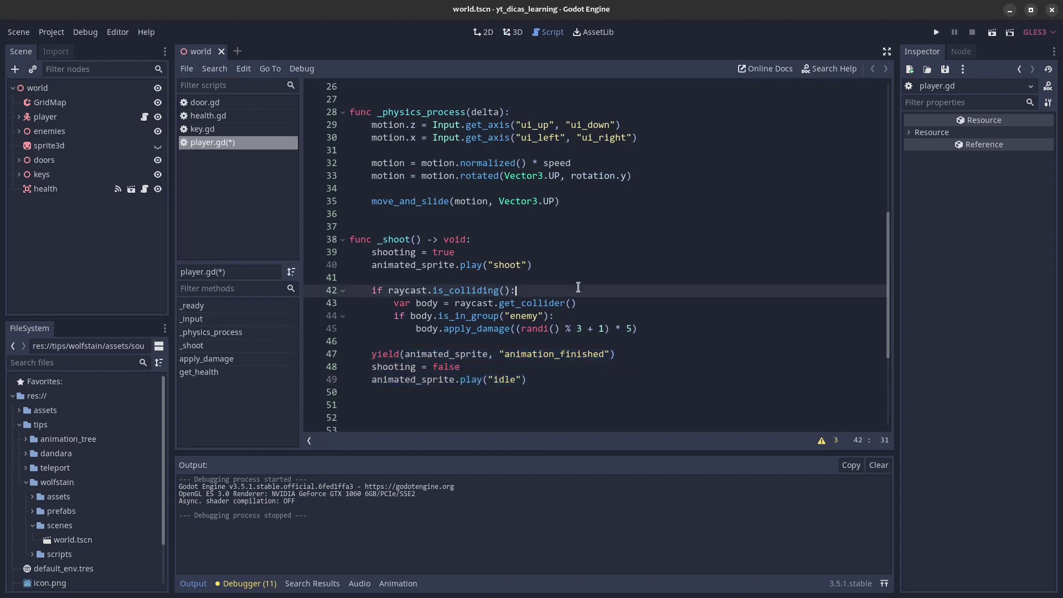
key("ctrl+s")
Step: Run the game, walk through the door into the corridor, fire twice, then stop it
left_click(991, 32)
key("w")
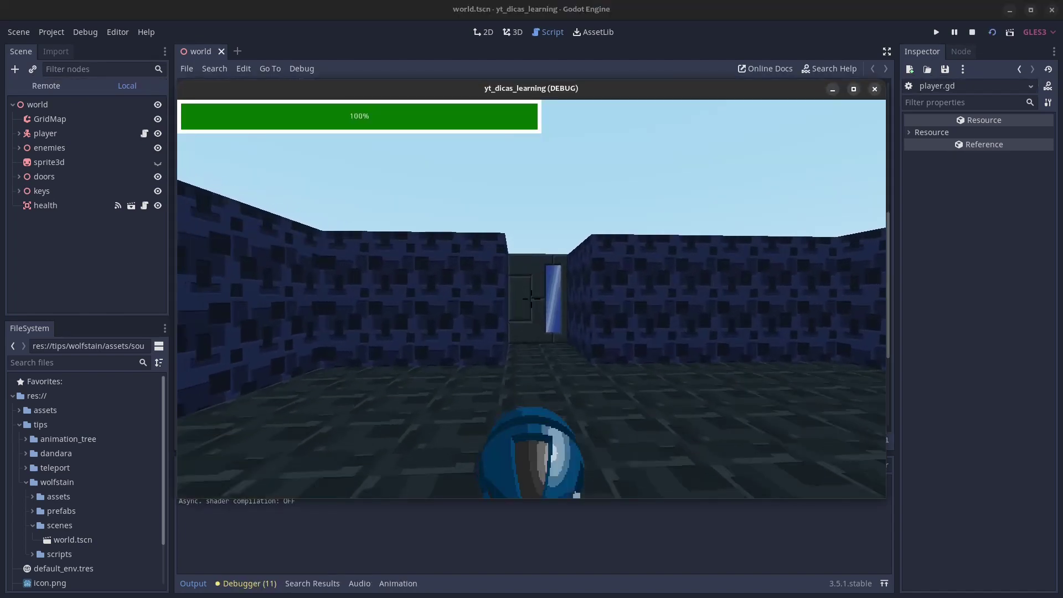
key("w")
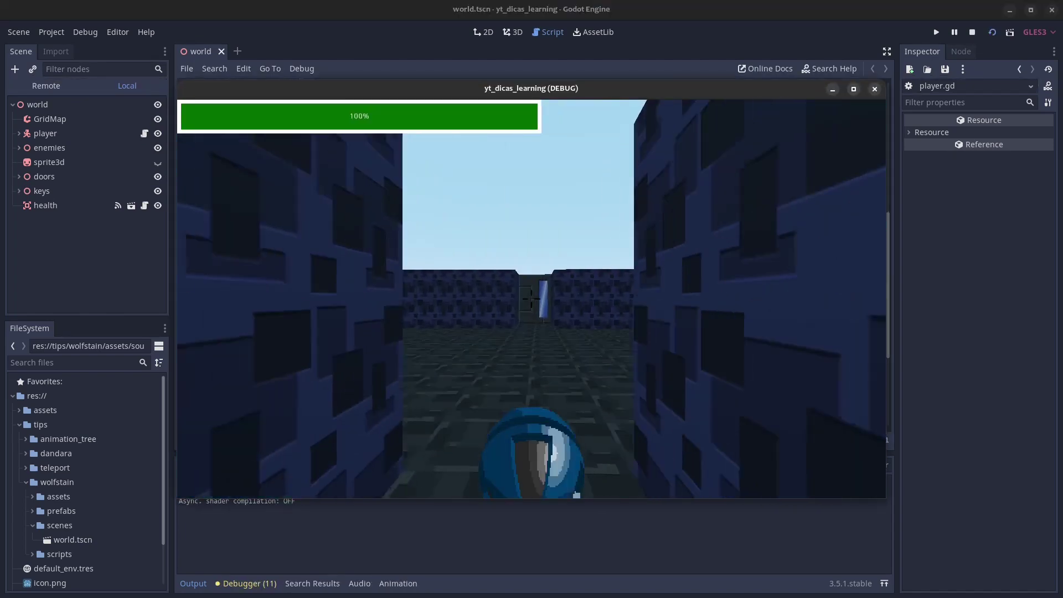
key("w")
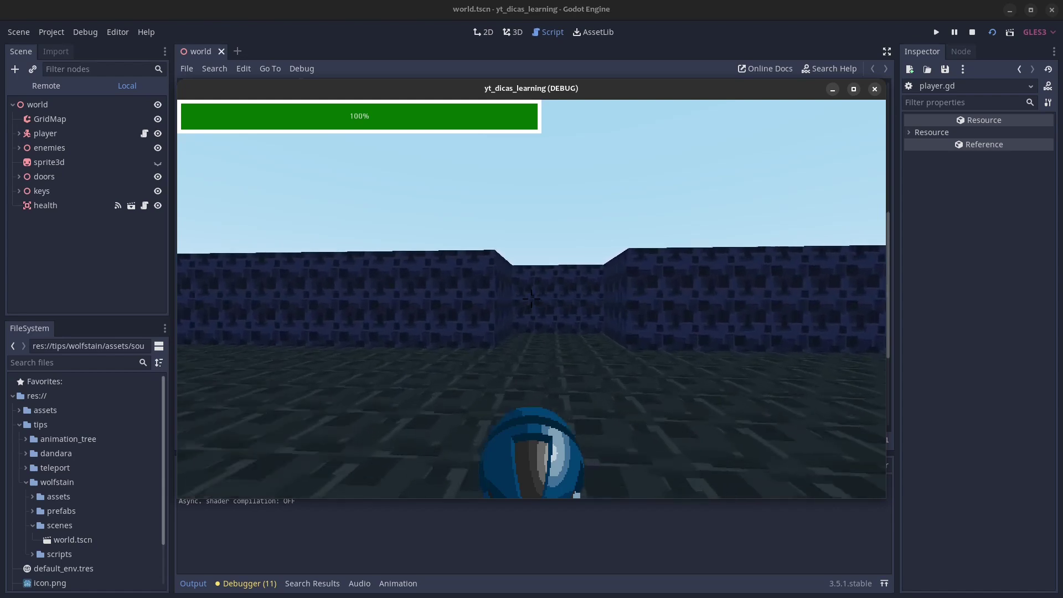
left_click(531, 299)
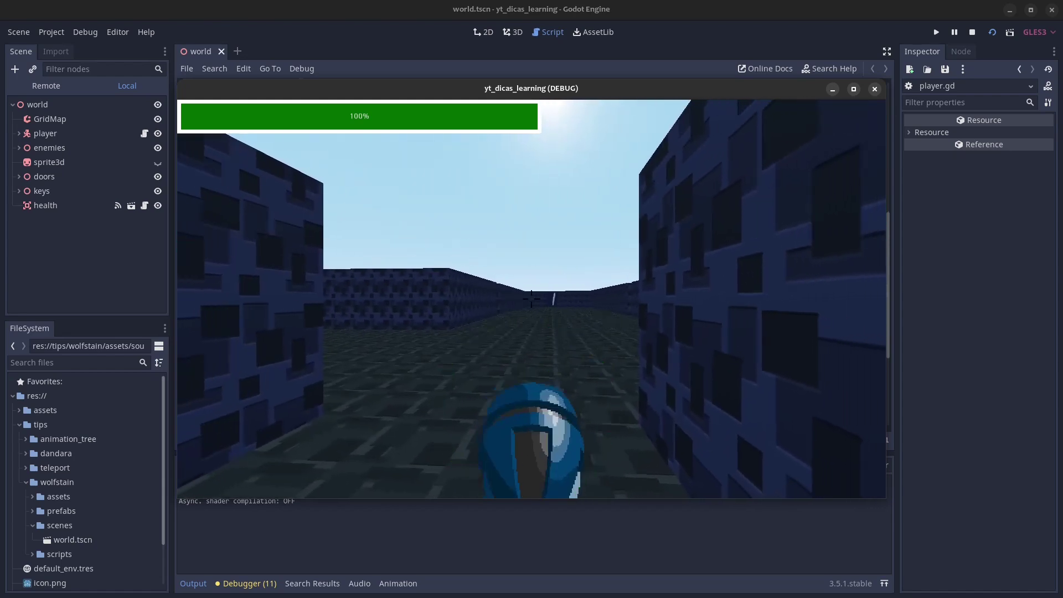
left_click(532, 299)
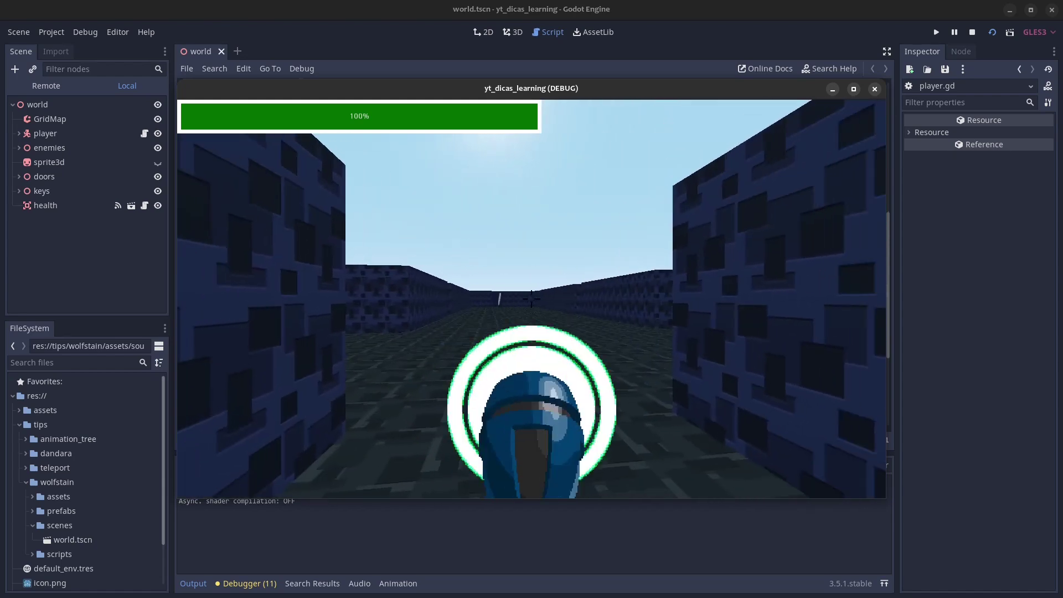
key("Escape")
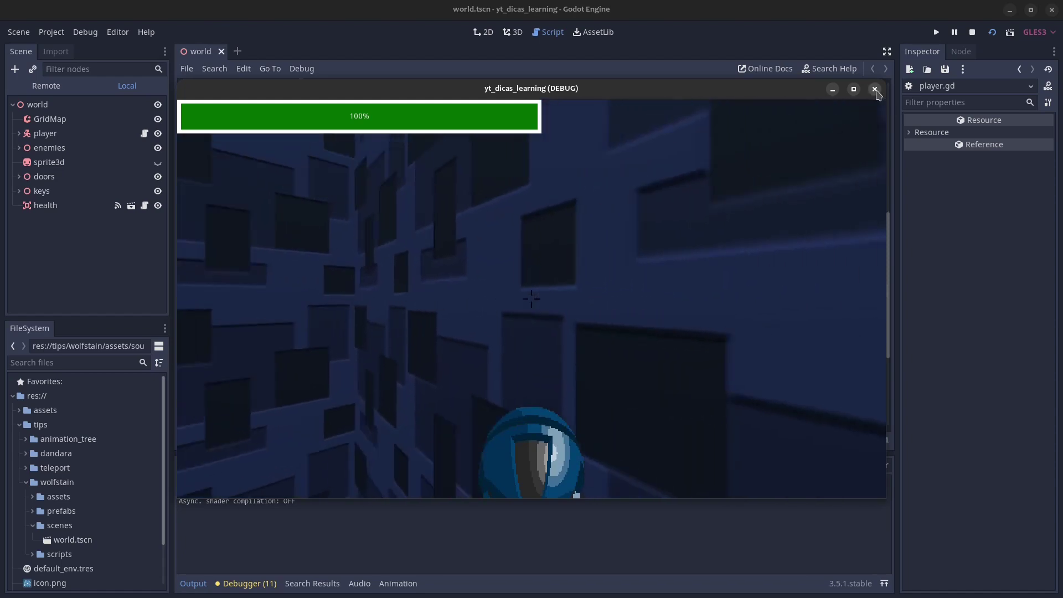
left_click(875, 90)
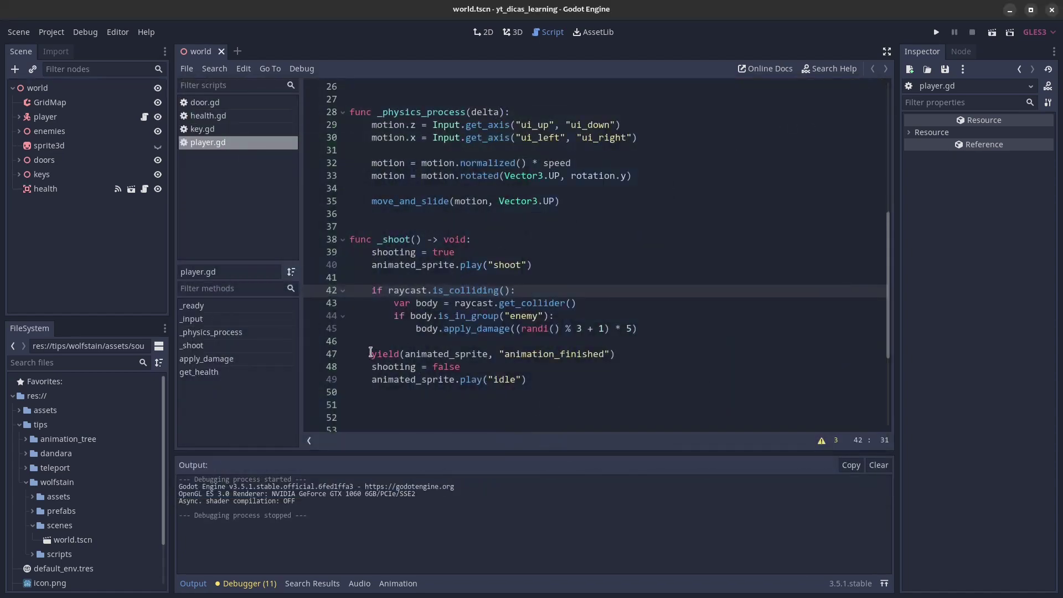
left_click_drag(371, 367, 457, 366)
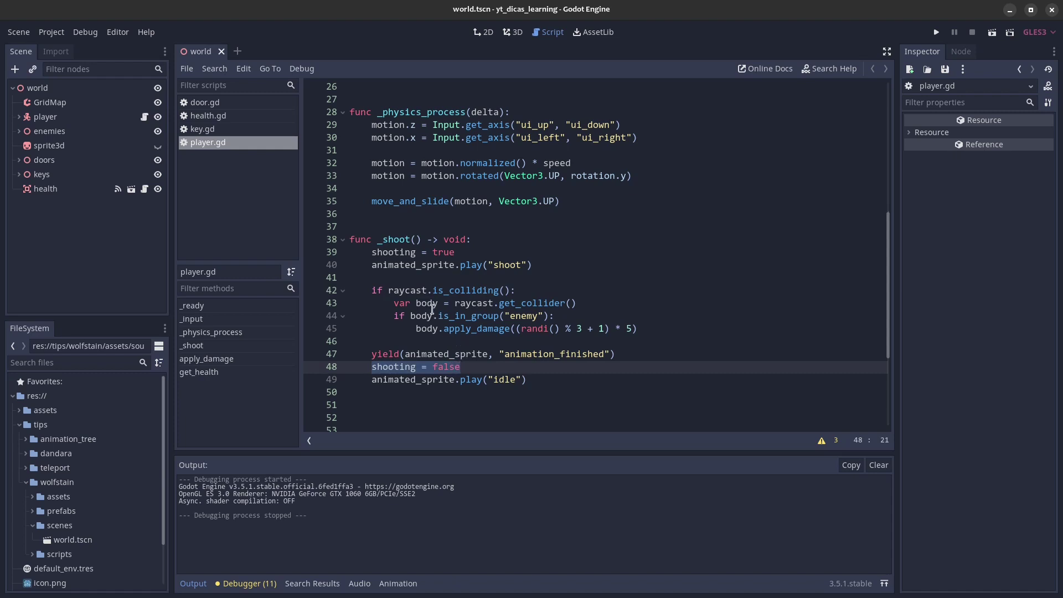
left_click(387, 289)
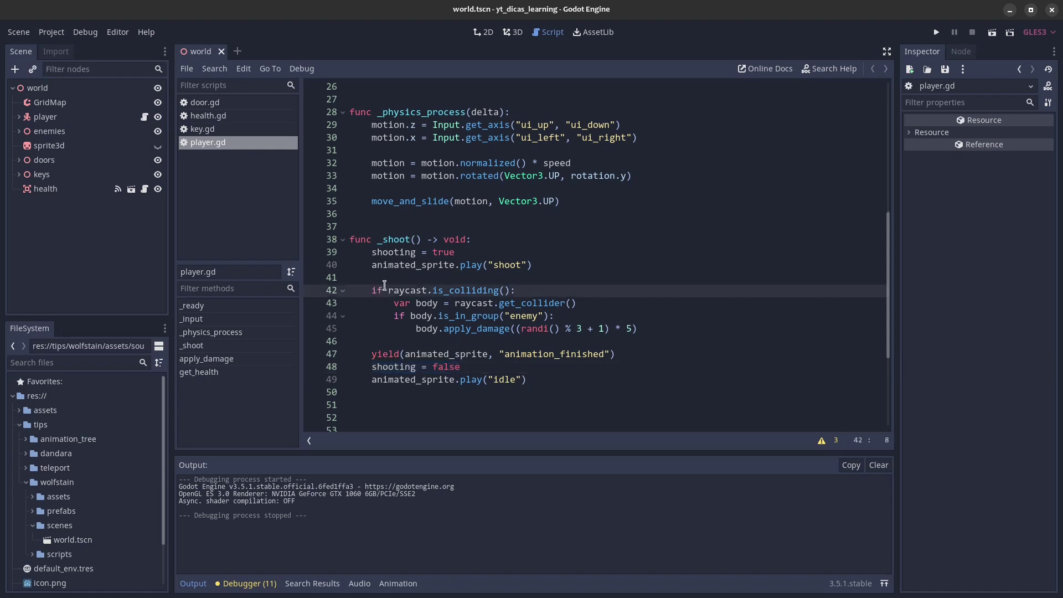
left_click_drag(370, 354, 393, 379)
key("Tab")
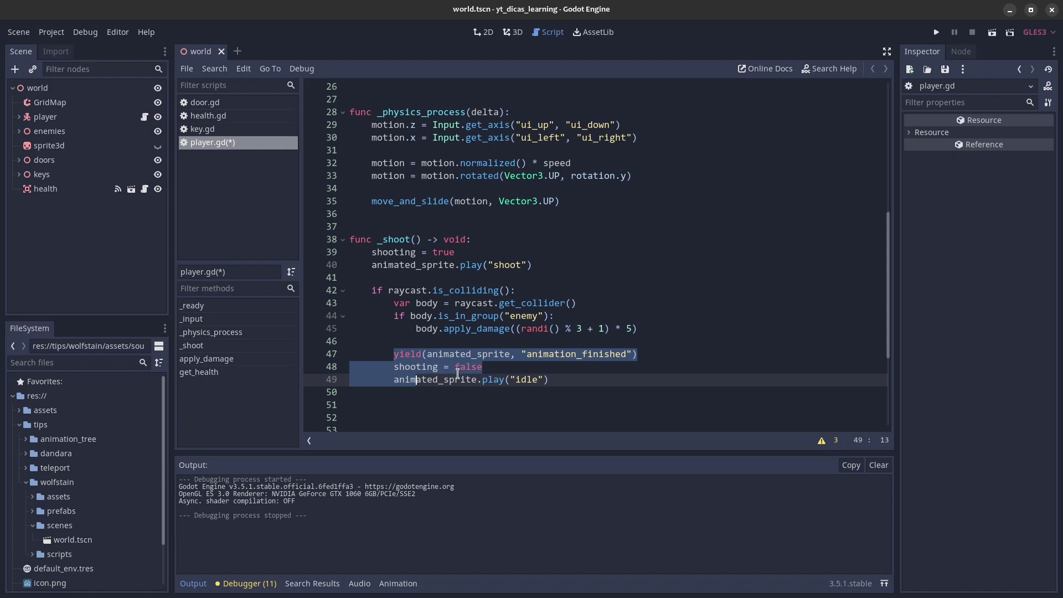
key("shift+Tab")
left_click(579, 390)
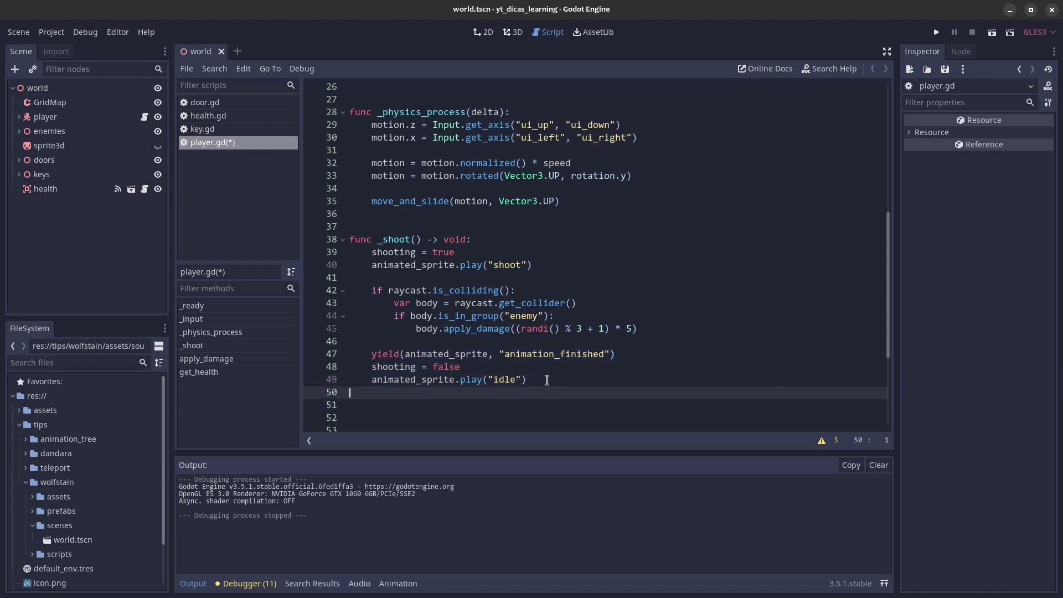
left_click(547, 380)
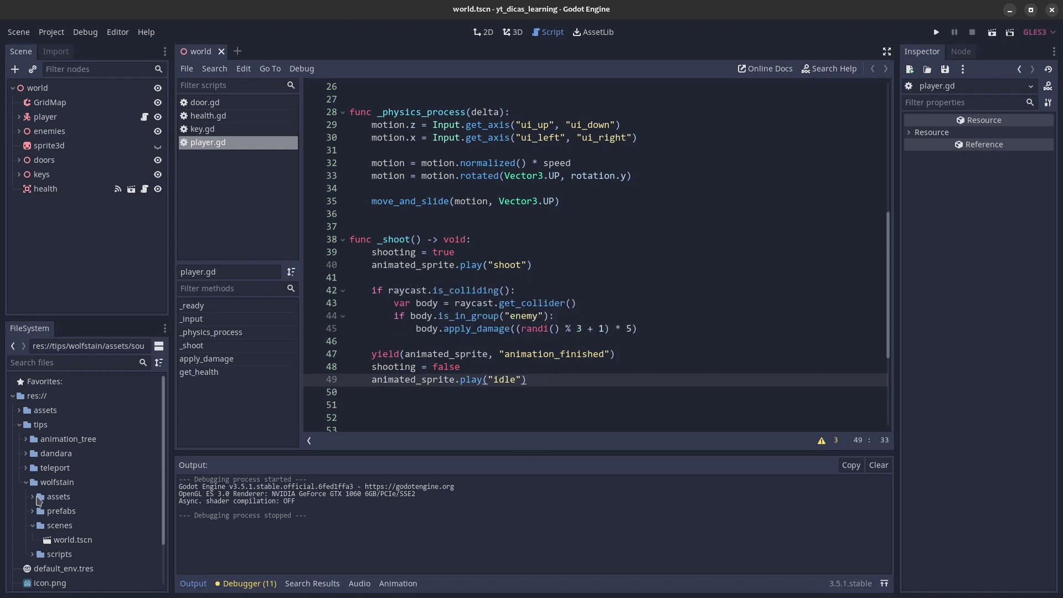
Step: Expand the assets folder, give the player node an AudioStreamPlayer child, and start renaming it
left_click(31, 498)
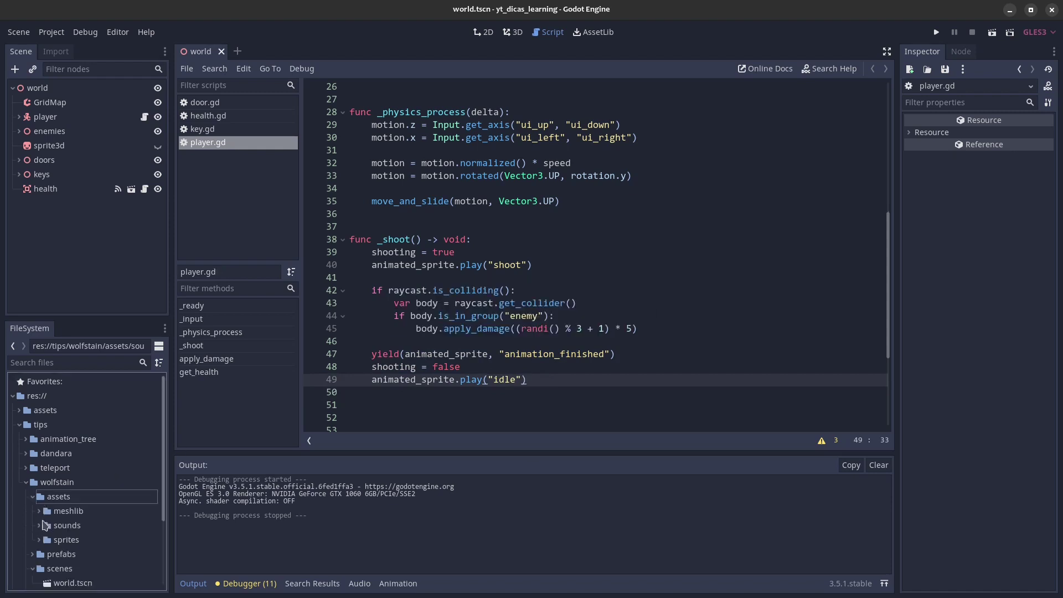
scroll(76, 517, "down", 3)
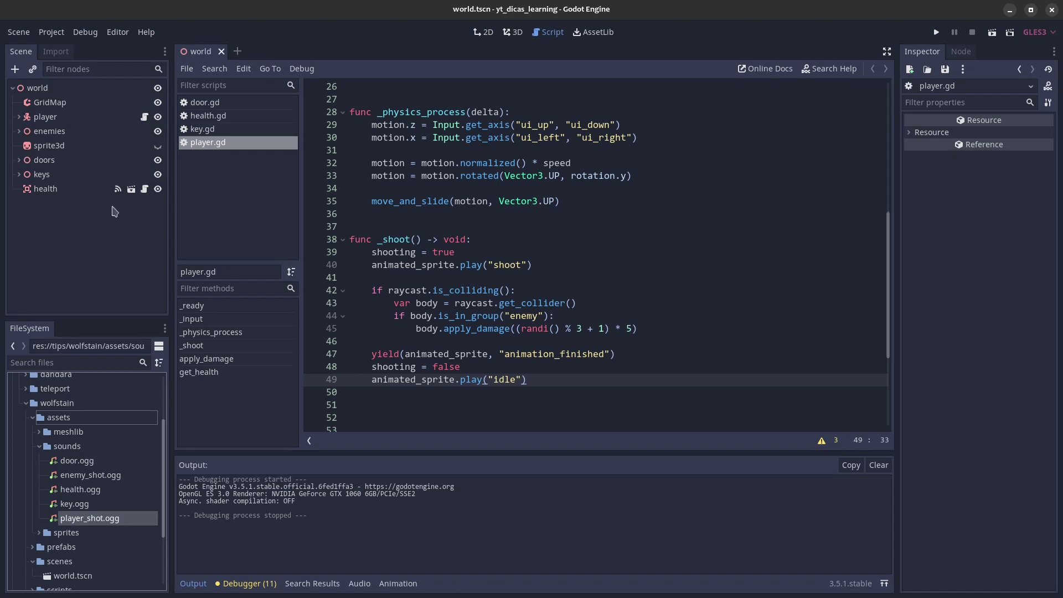
left_click(19, 117)
left_click(44, 121)
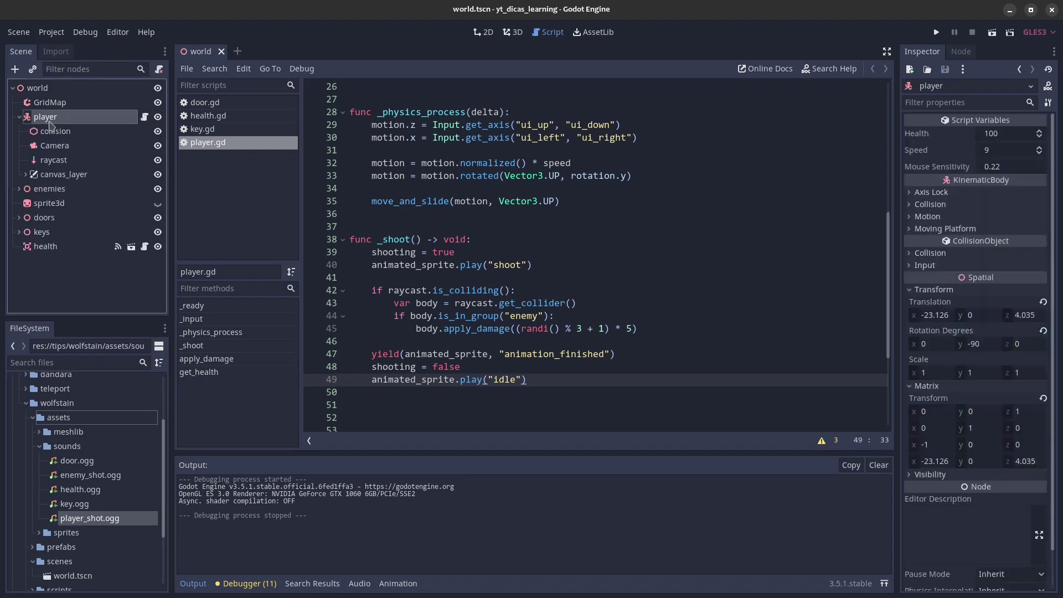
right_click(64, 123)
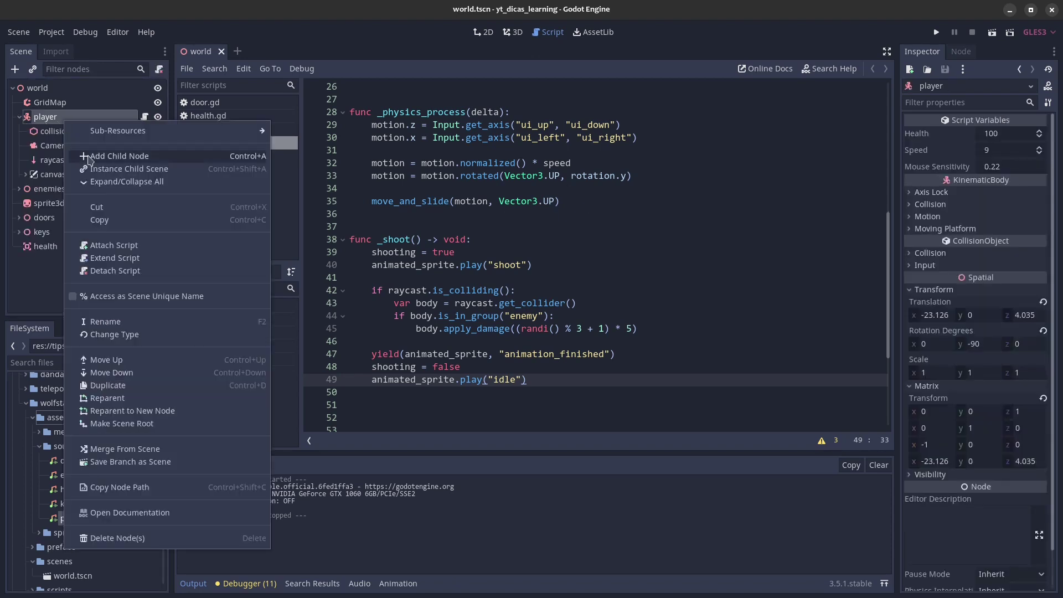
left_click(88, 158)
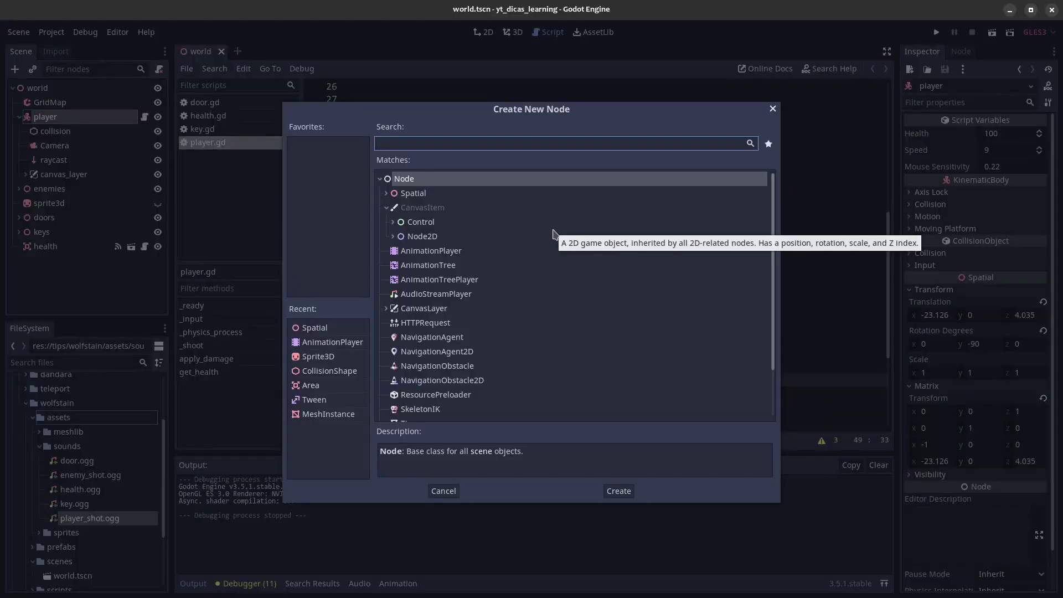
left_click(458, 300)
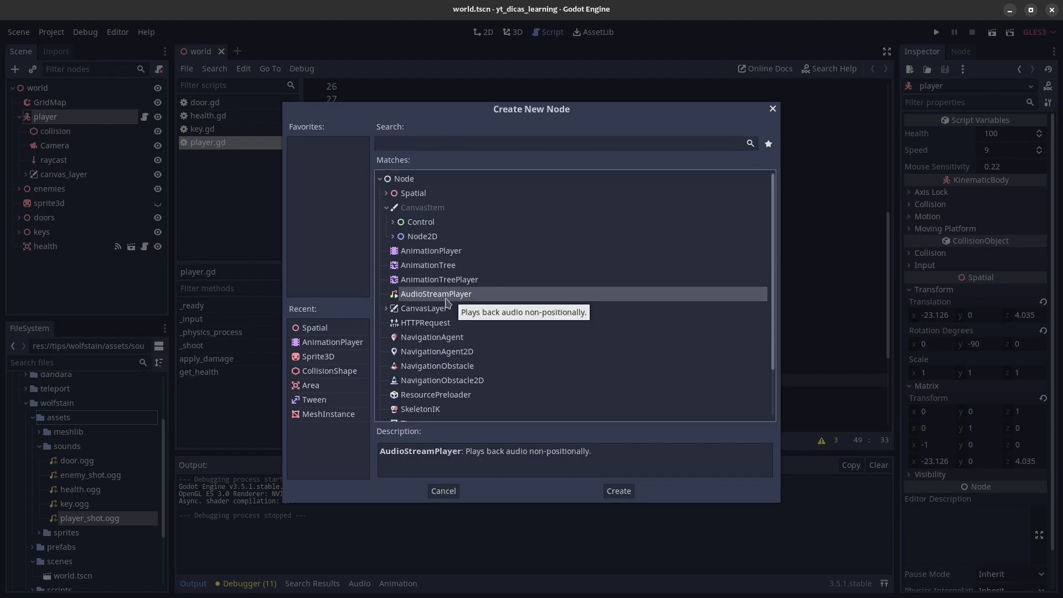
double_click(446, 299)
key("F2")
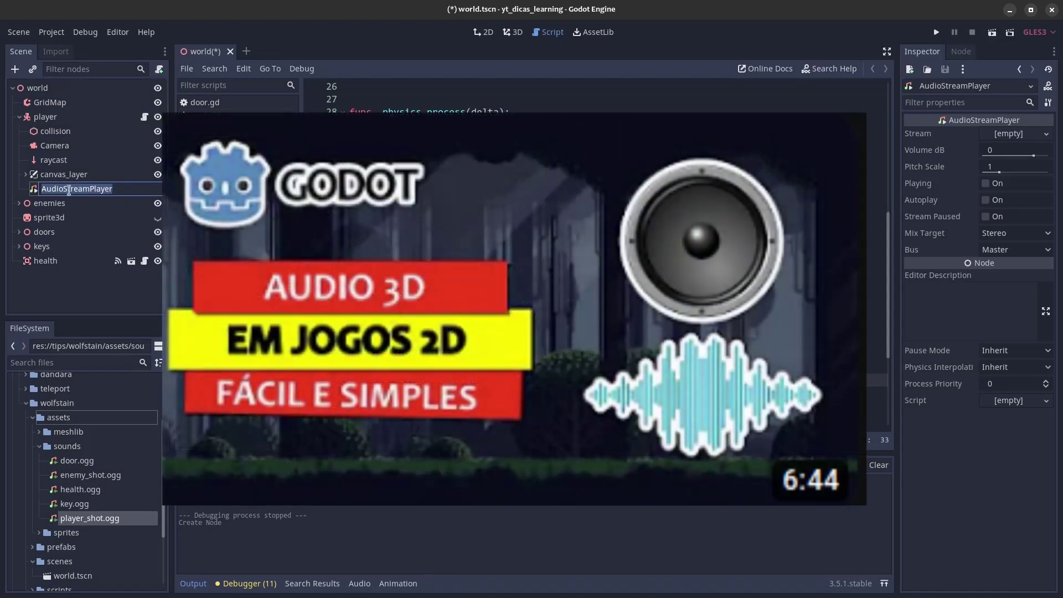
left_click(46, 188)
Step: Rename the new node audio_stream_shoot and assign player_shot.ogg as its stream
key("BackSpace")
type("a")
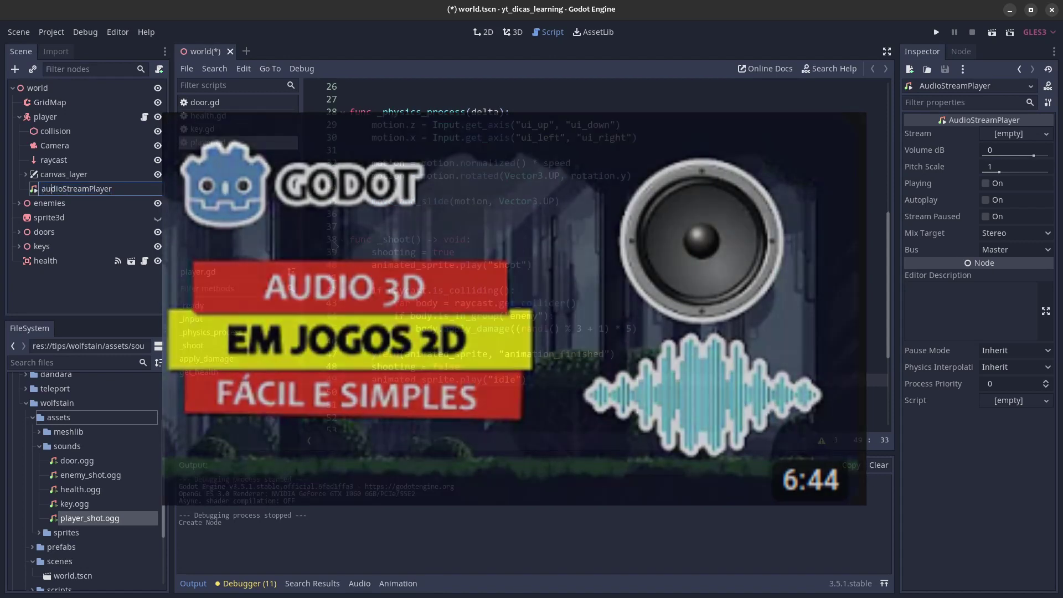
key("Right")
key("Right")
key("Right")
type("_")
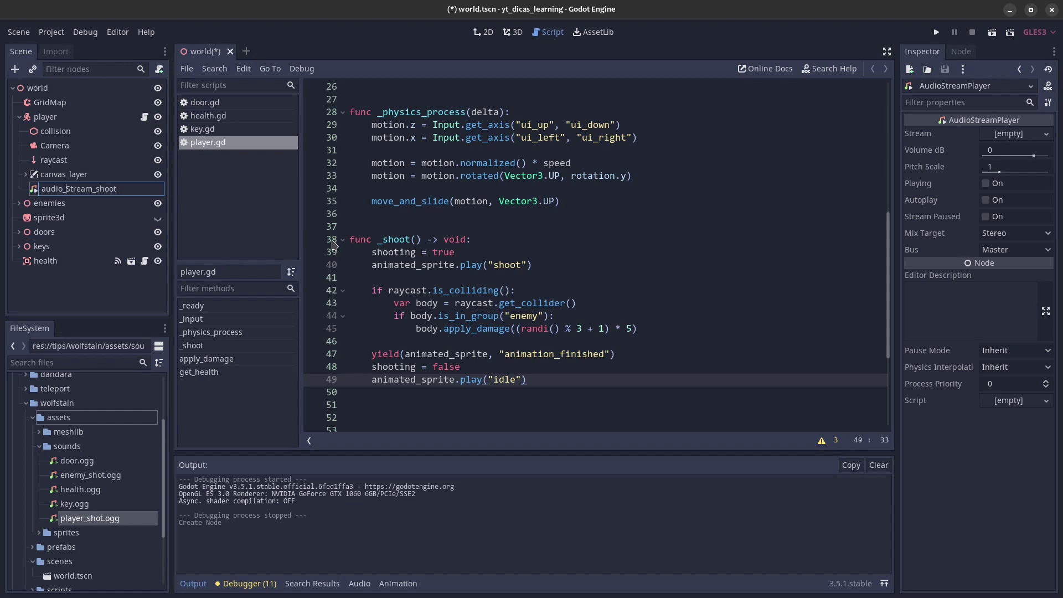
key("BackSpace")
type("s")
key("Return")
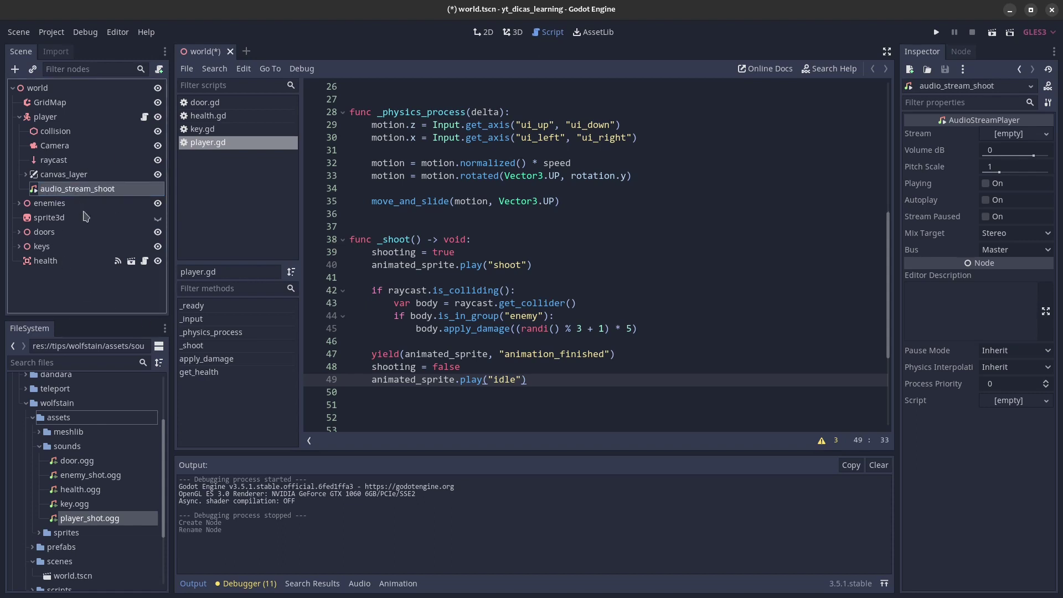
left_click_drag(116, 523, 1008, 138)
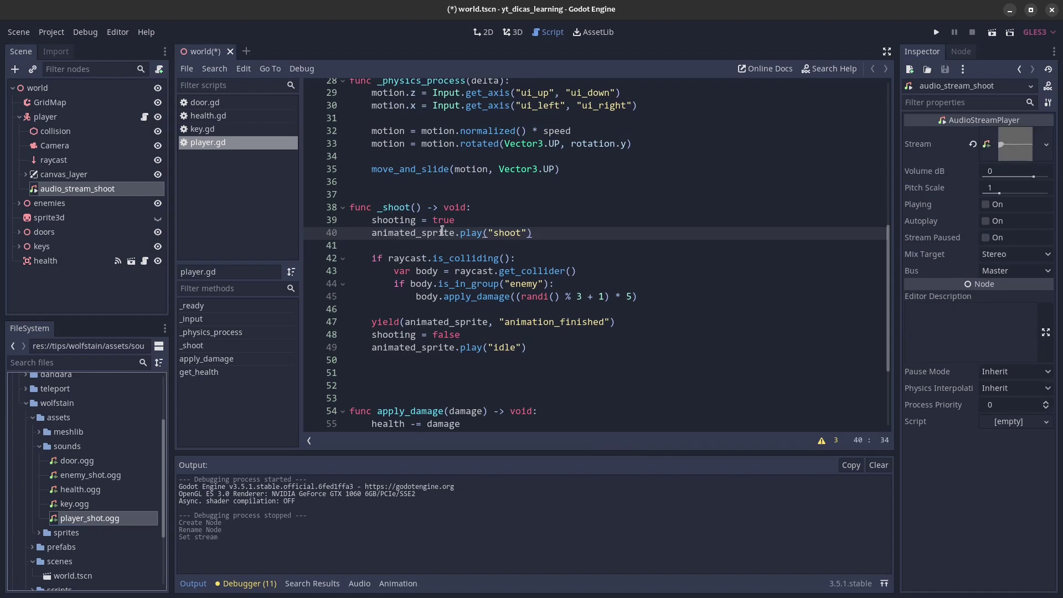
Step: Add $audio_stream_shoot.play() after the shoot animation line in _shoot, save, and run the game
left_click(398, 241)
left_click_drag(46, 190, 369, 247)
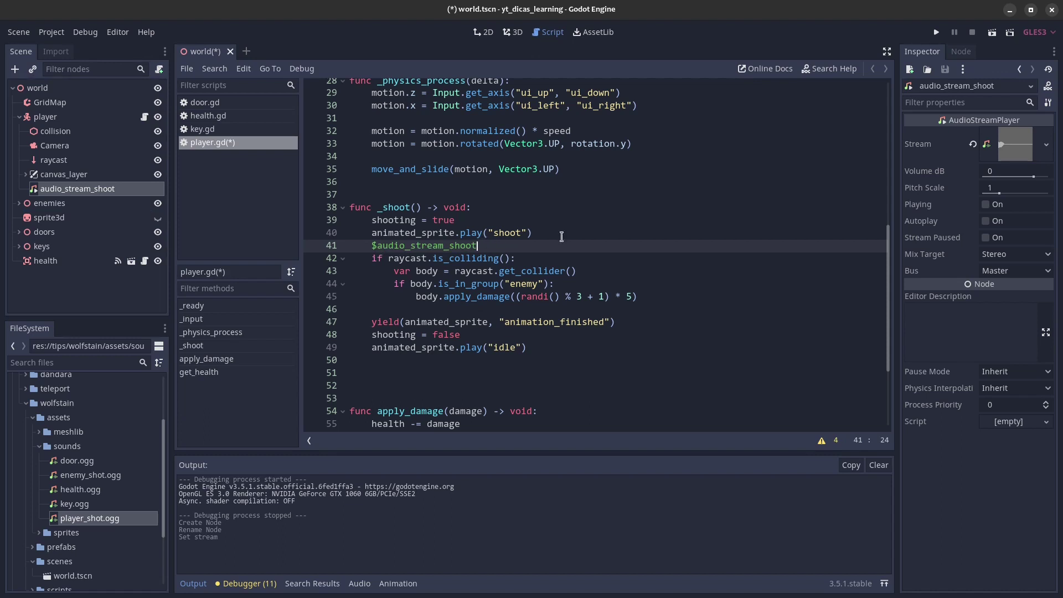
type(".pla")
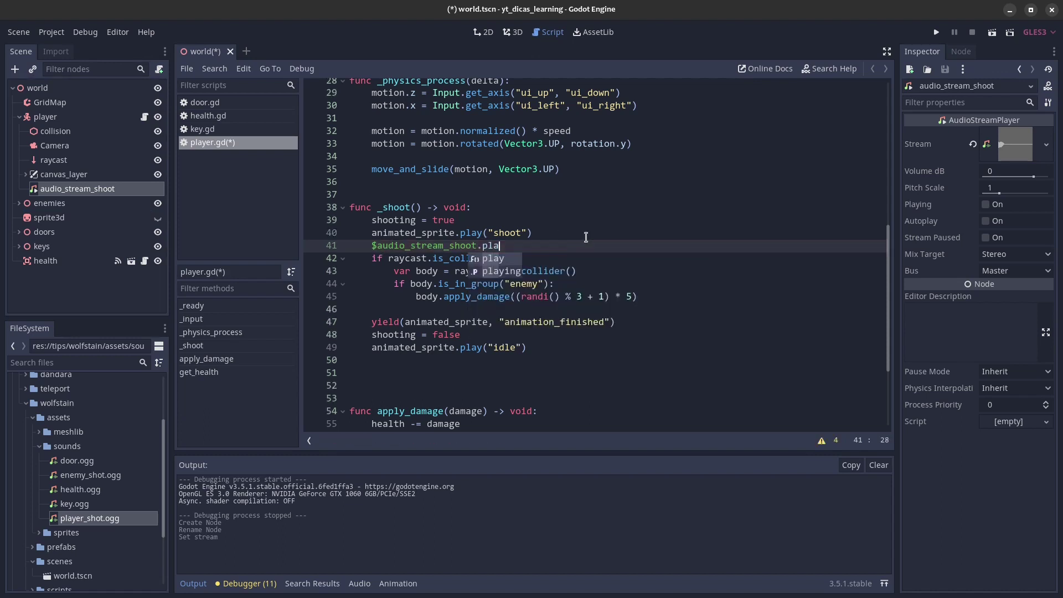
type("y()")
key("Return")
key("ctrl+s")
left_click(991, 32)
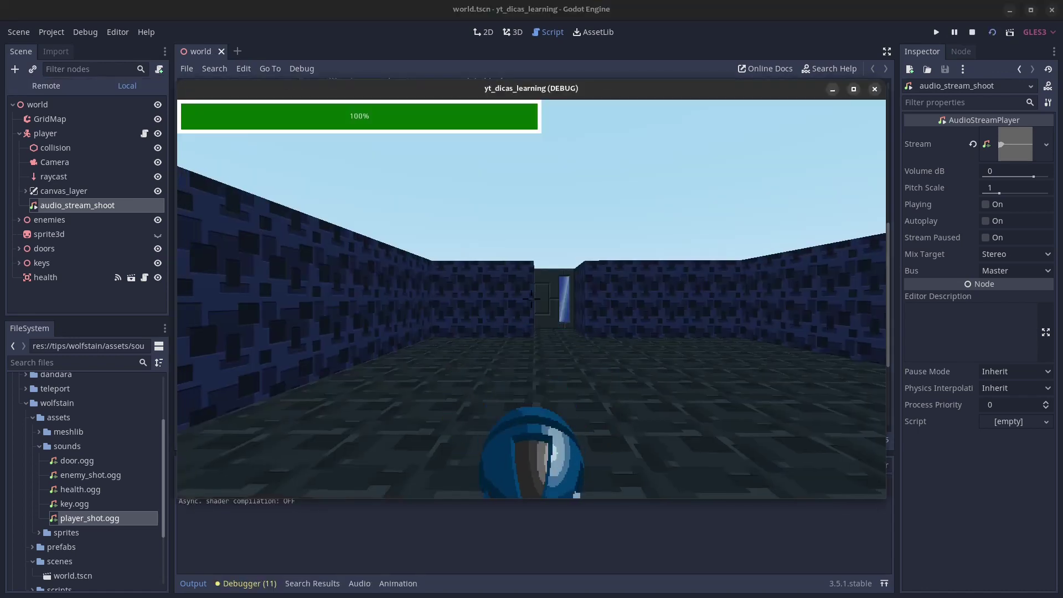
Step: Look around in the running game, stop it, then expand the doors node to list door1–door5
key("Right")
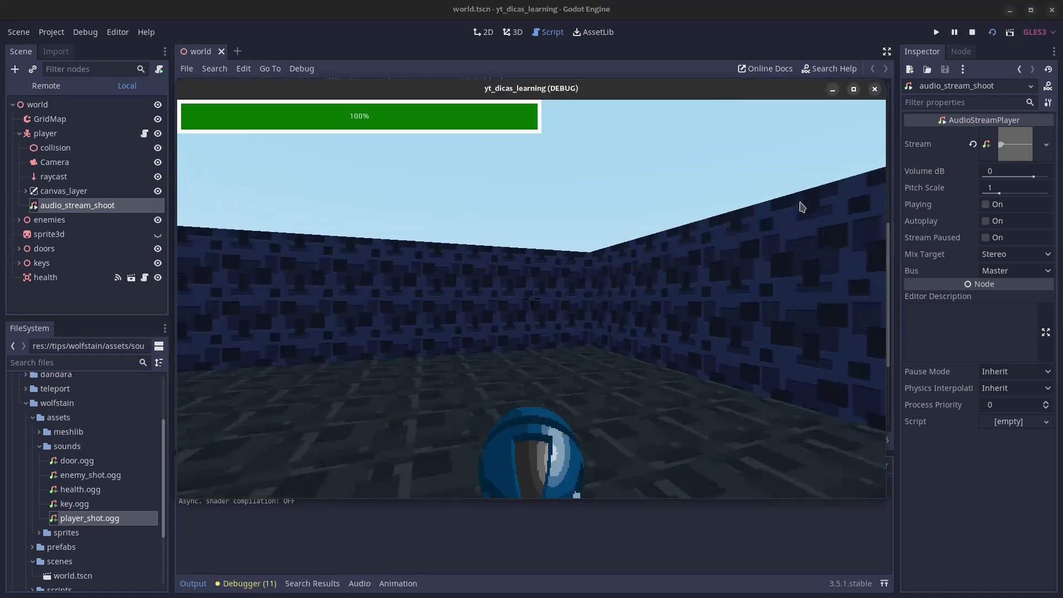
left_click(873, 90)
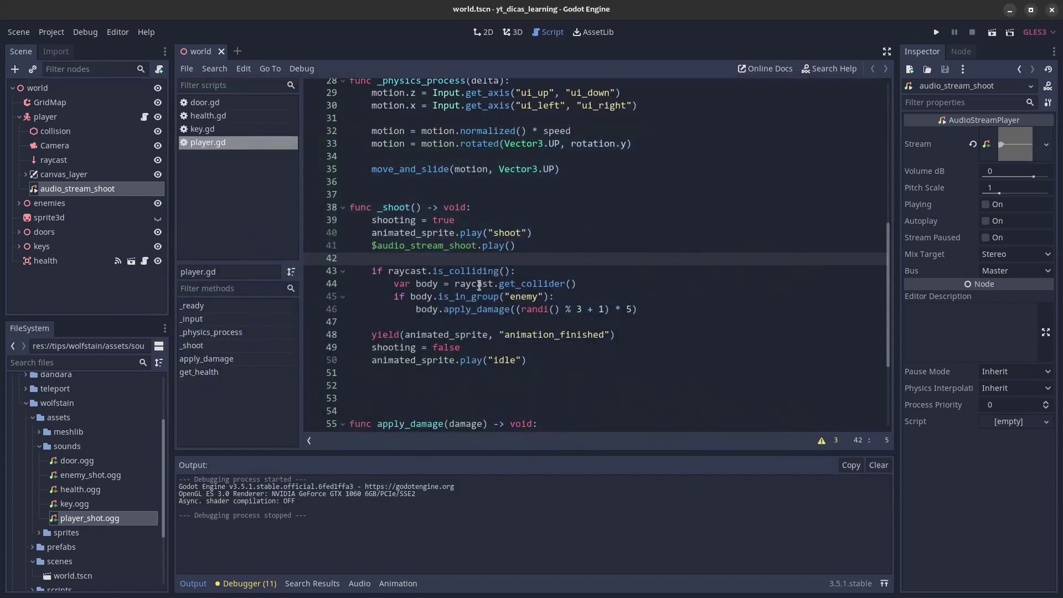
left_click(44, 232)
left_click(20, 232)
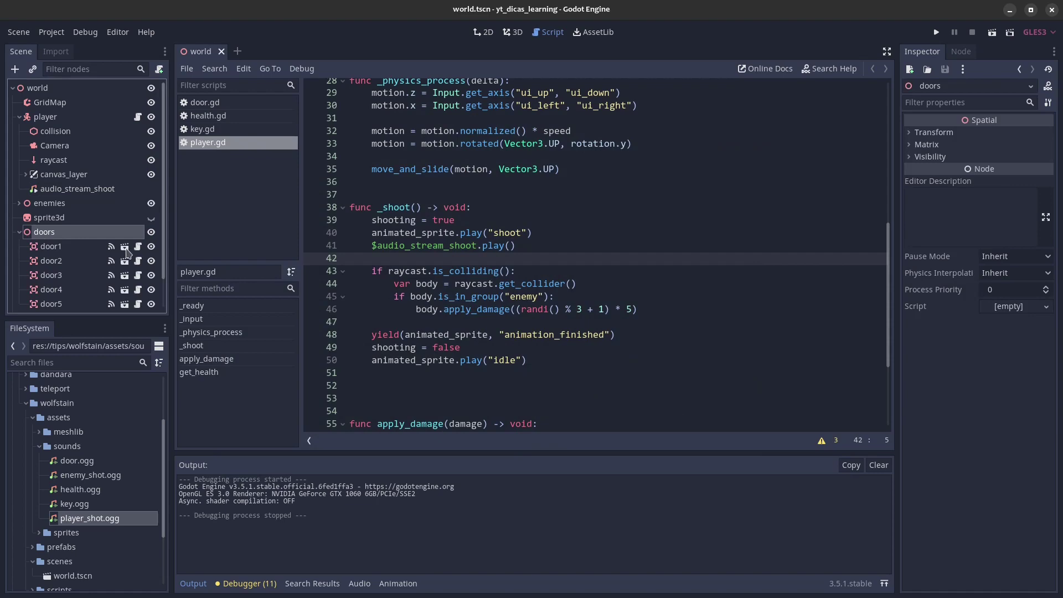
Step: Open door.tscn and add an AudioStreamPlayer child to the door root node
left_click(128, 254)
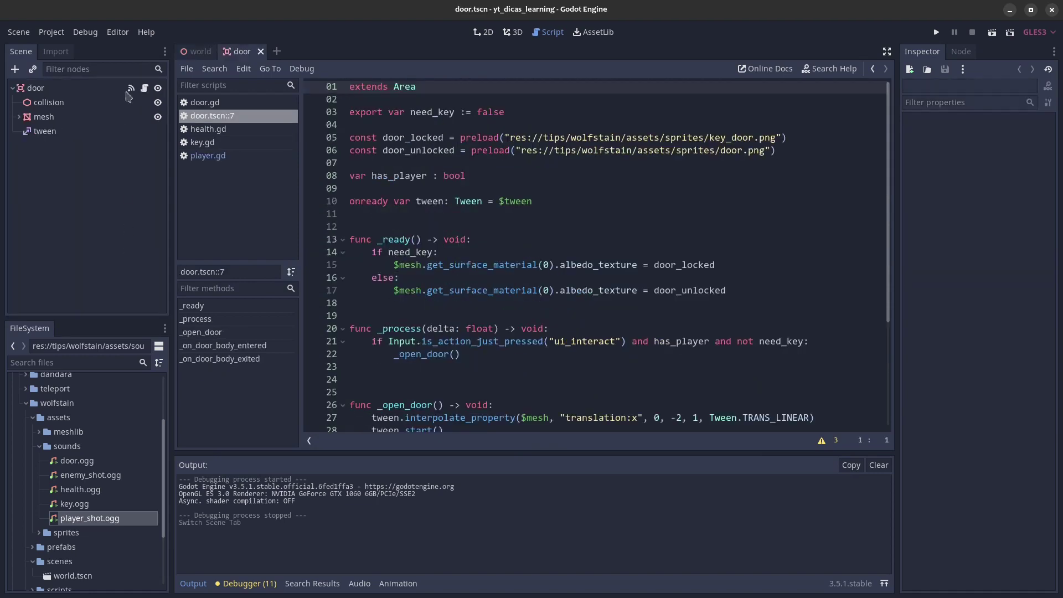
left_click(48, 90)
left_click(15, 69)
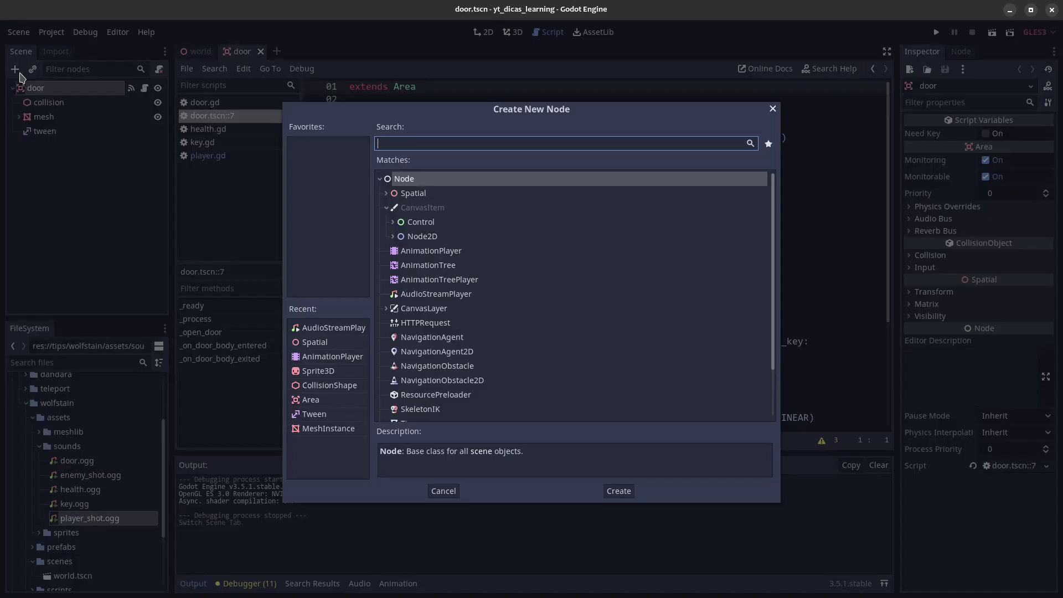
double_click(332, 327)
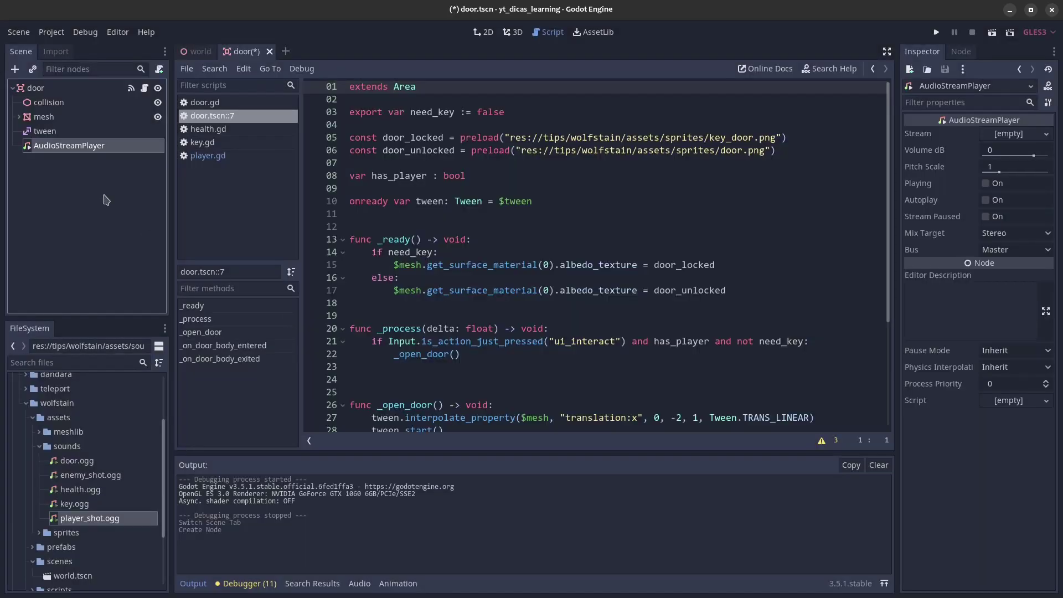
Step: Rename the new node audio_stream and load door.ogg into its Stream
key("F2")
type("a")
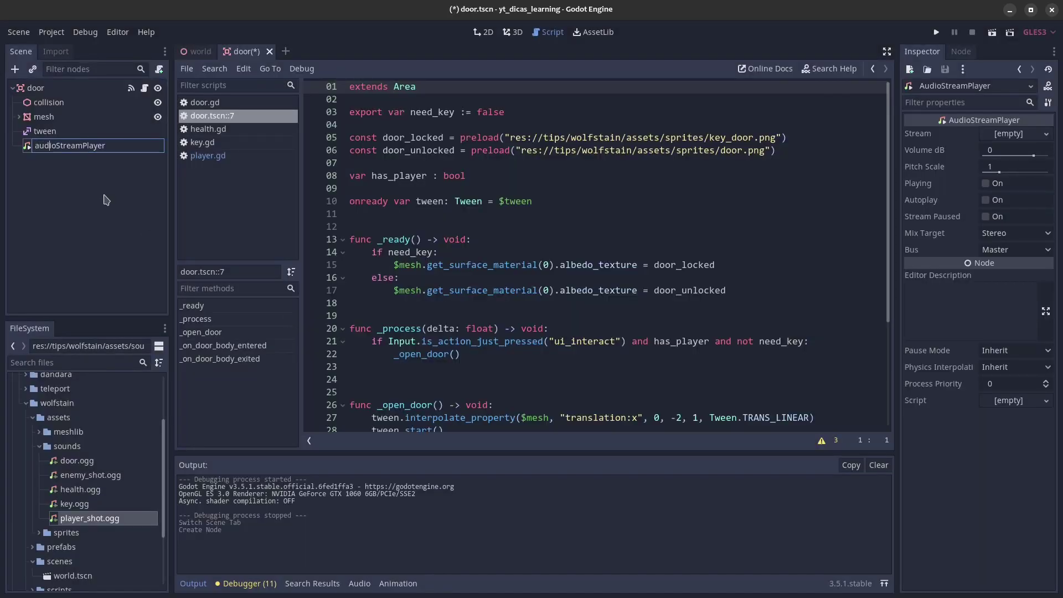
type("_")
key("Delete")
type("s")
key("Return")
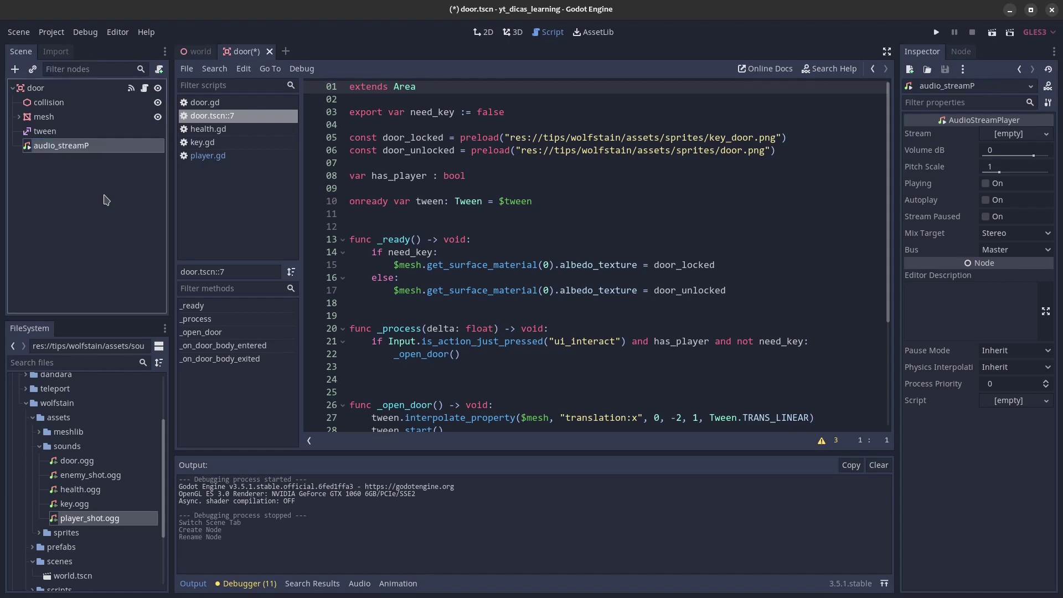
key("F2")
key("End")
key("BackSpace")
key("Return")
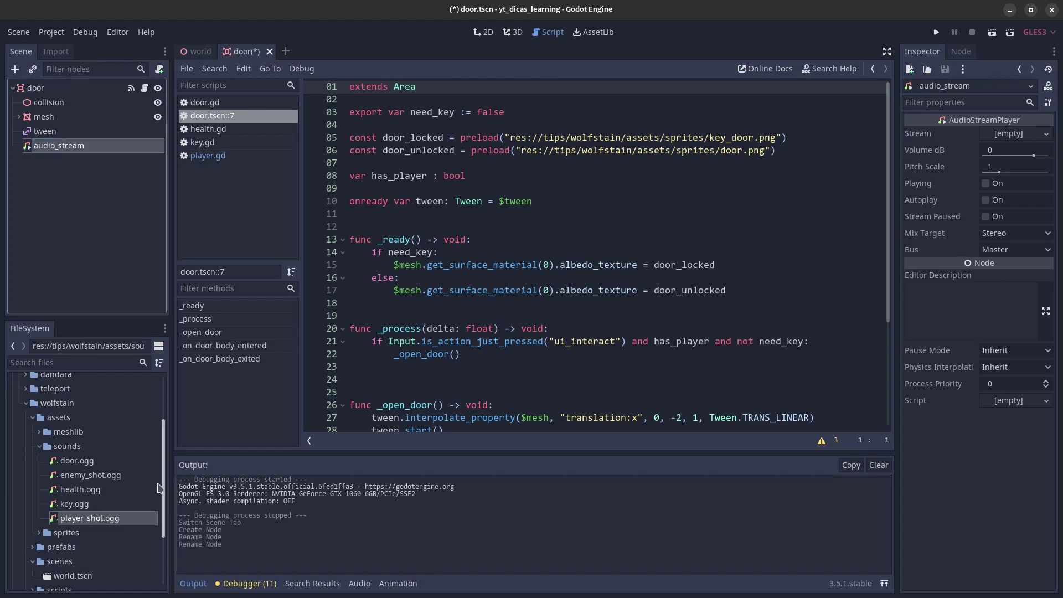
left_click_drag(77, 462, 995, 139)
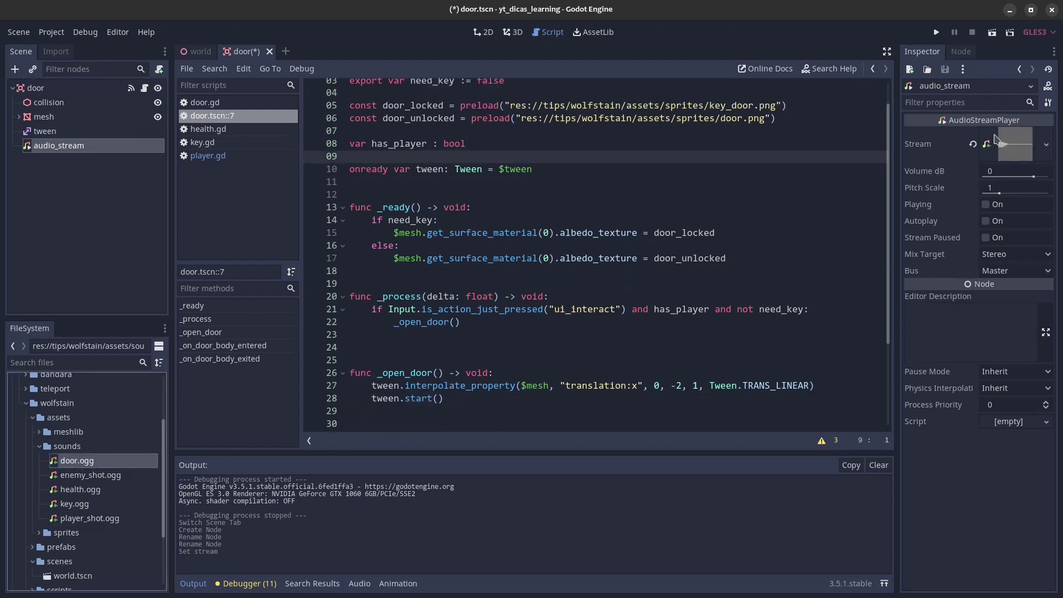
scroll(619, 190, "up", 1)
scroll(562, 253, "down", 2)
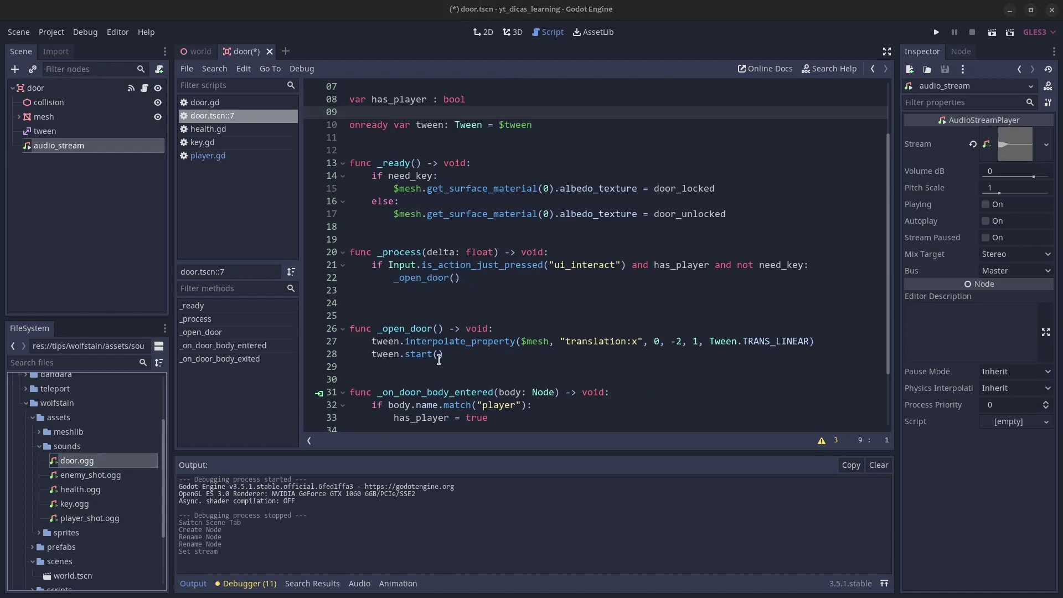
Step: Add $audio_stream.play() as the first line of _open_door and save the door scene
left_click(501, 330)
key("Return")
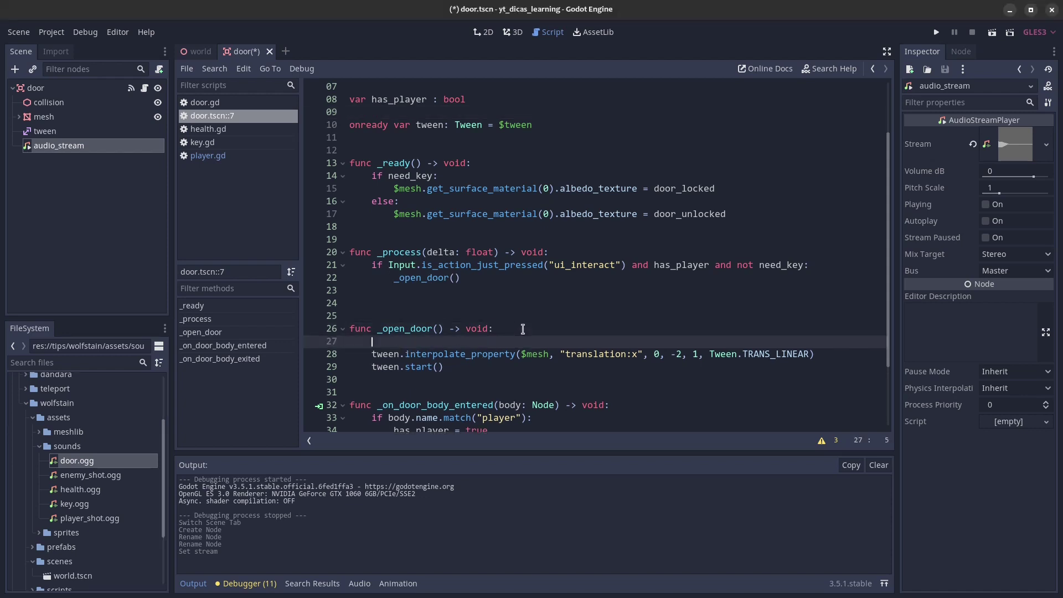
left_click_drag(40, 145, 386, 343)
type("la")
key("Return")
key("ctrl+s")
left_click(514, 346)
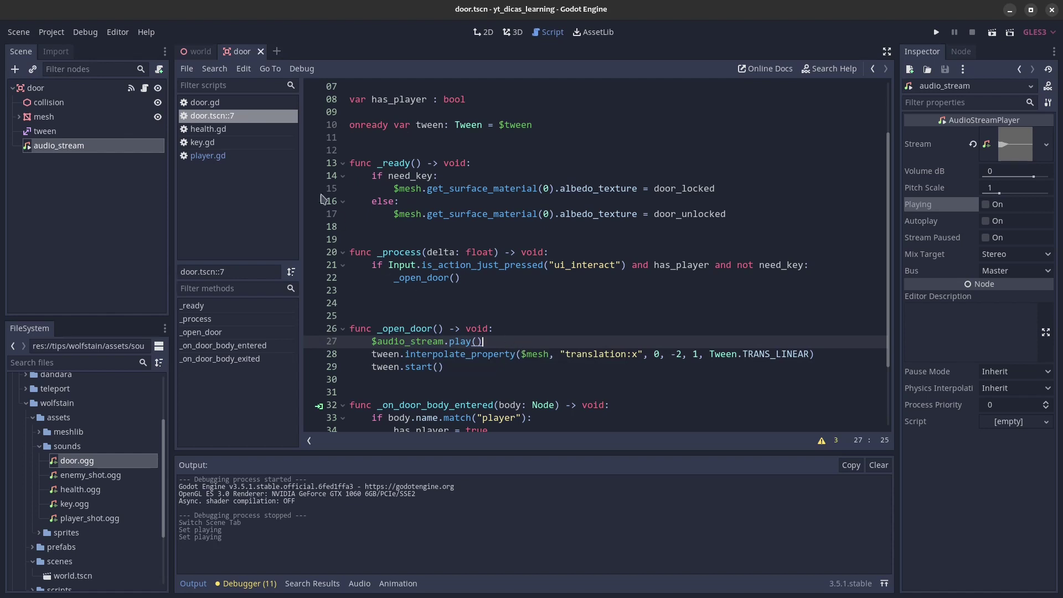
left_click(220, 119)
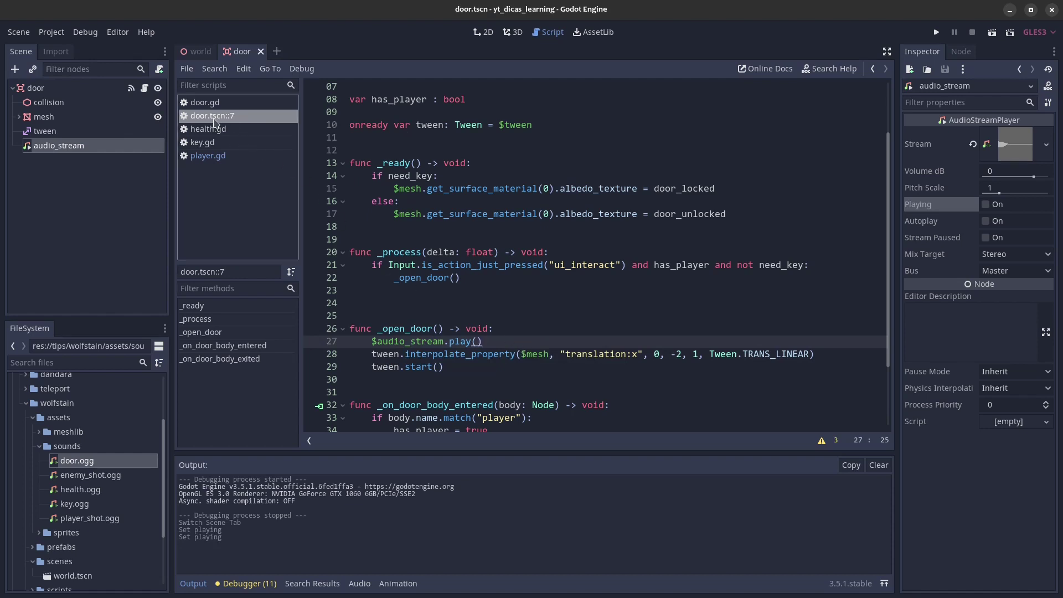
Step: Inspect the door's script resource, then check the door1 through door5 instances in the world scene
left_click(145, 89)
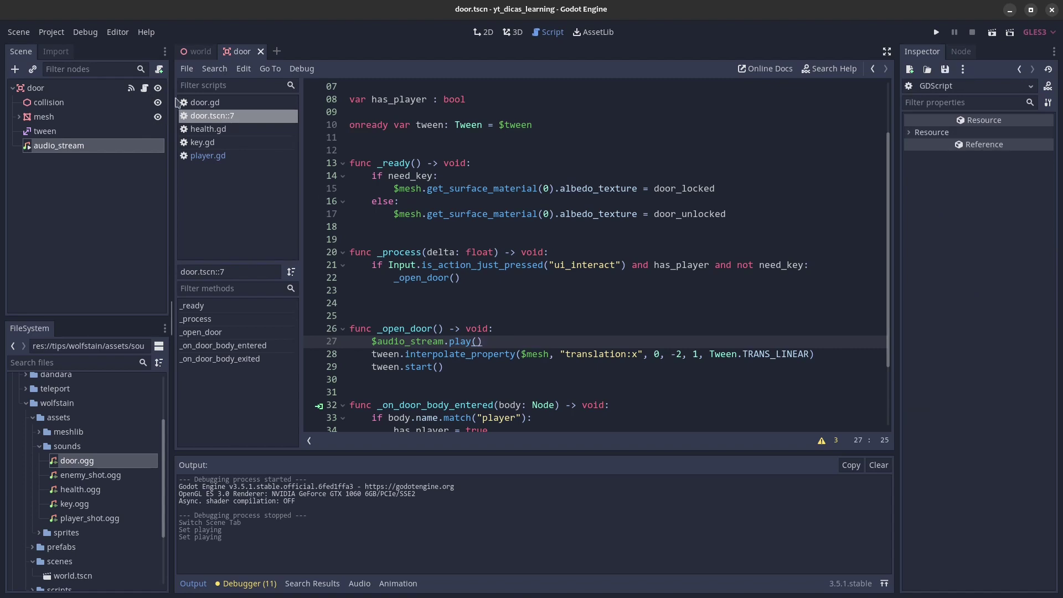
mouse_move(197, 58)
left_click(197, 54)
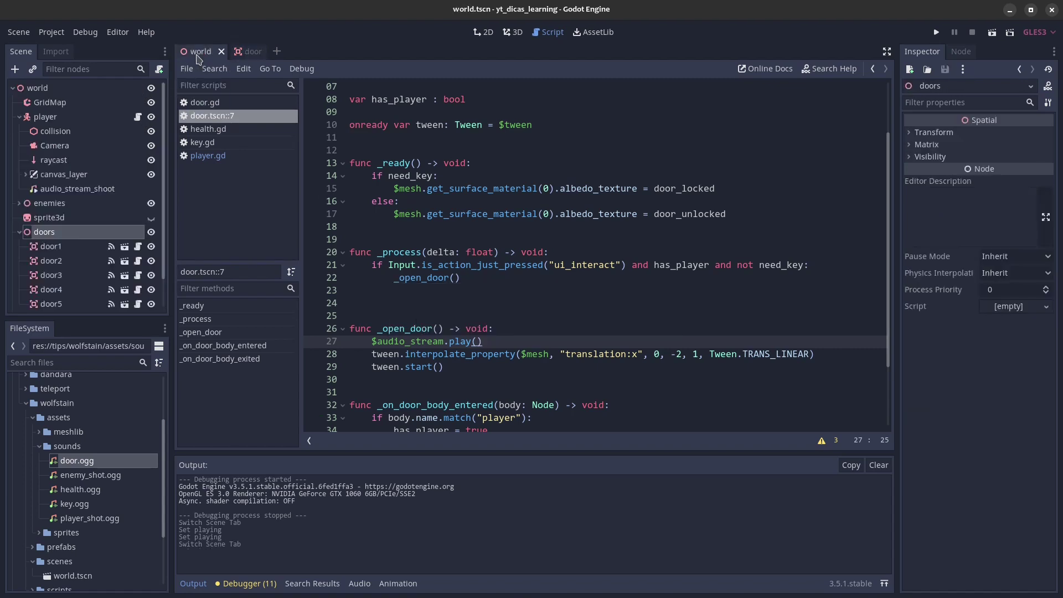
left_click(62, 246)
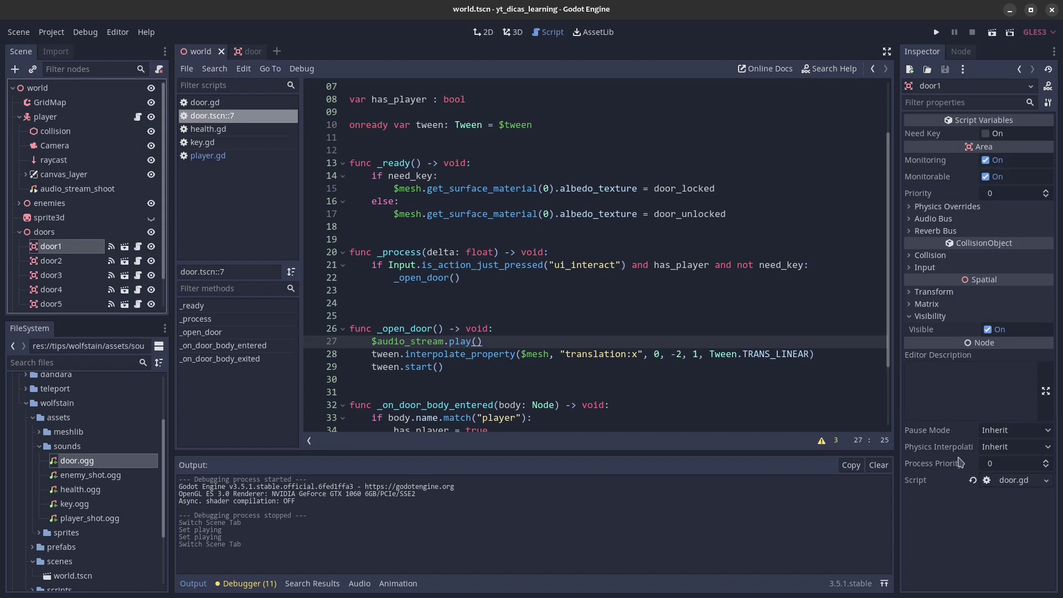
left_click(92, 261)
left_click(89, 277)
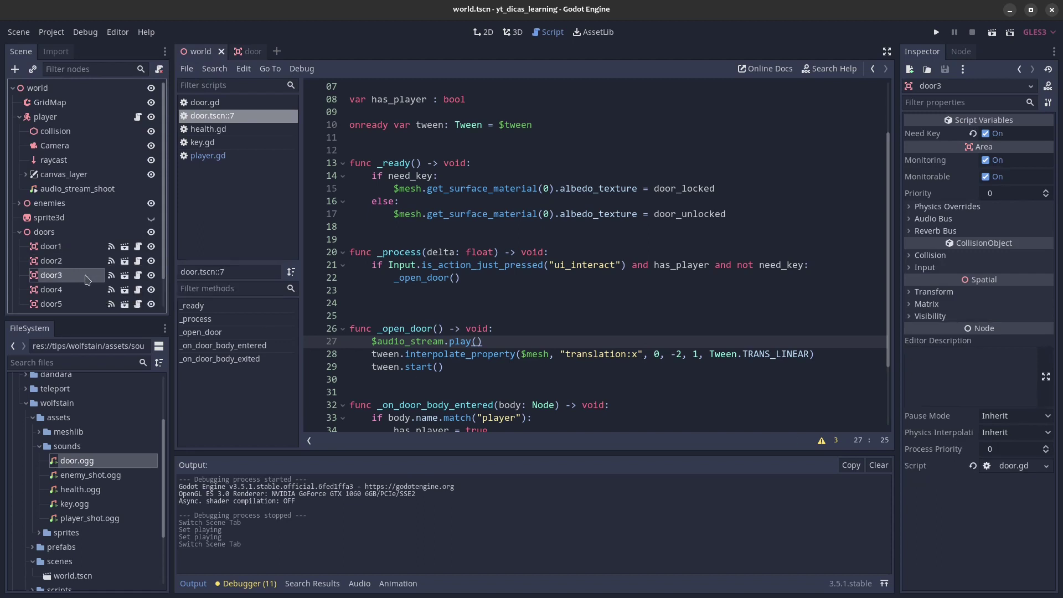
left_click(82, 289)
left_click(69, 304)
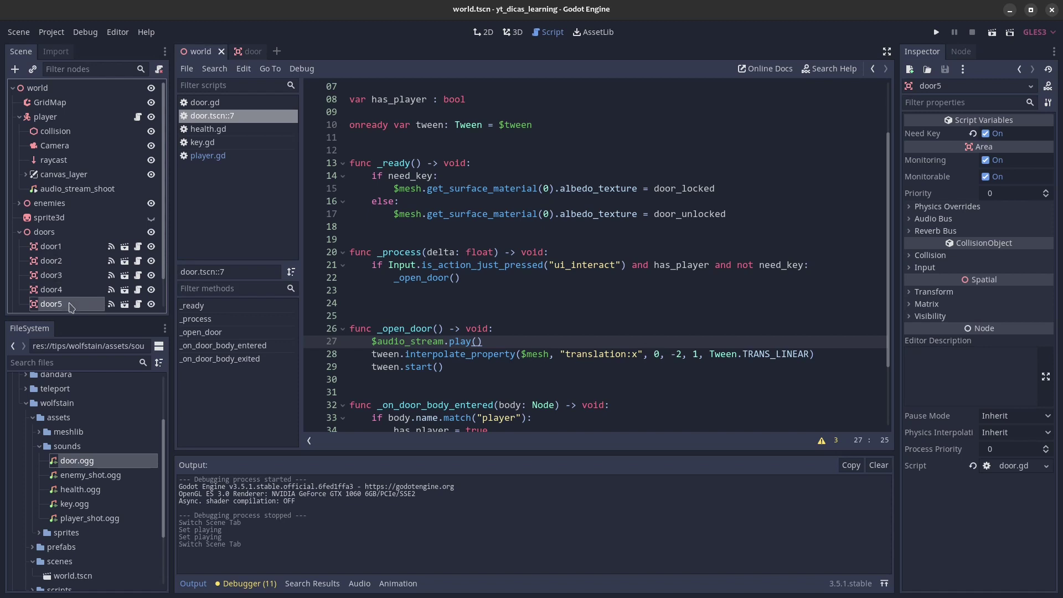
Step: In the door scene, clear the root node's built-in script and attach scripts/door.gd
left_click(242, 51)
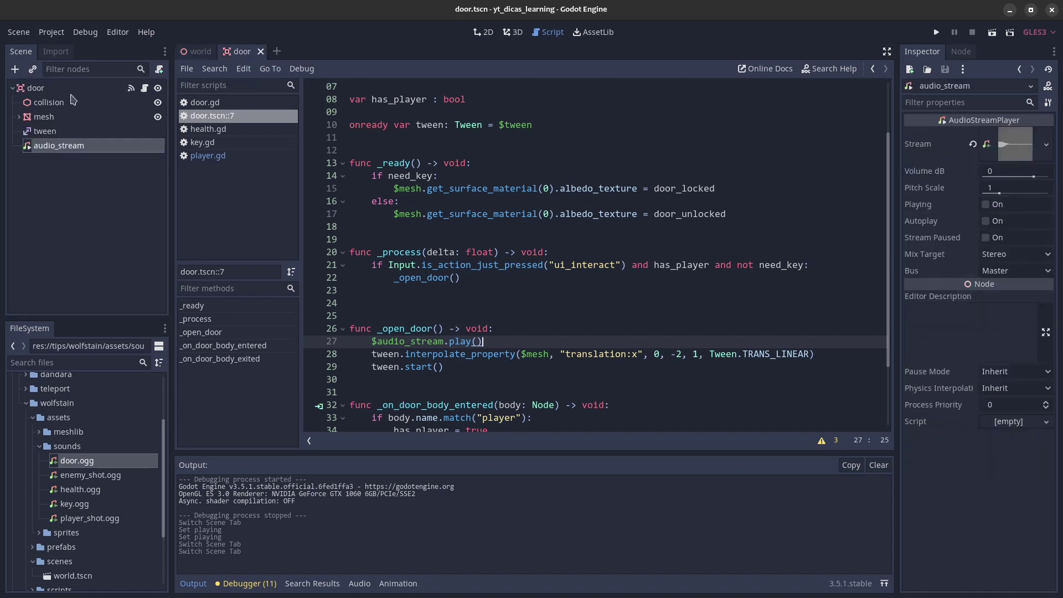
left_click(73, 88)
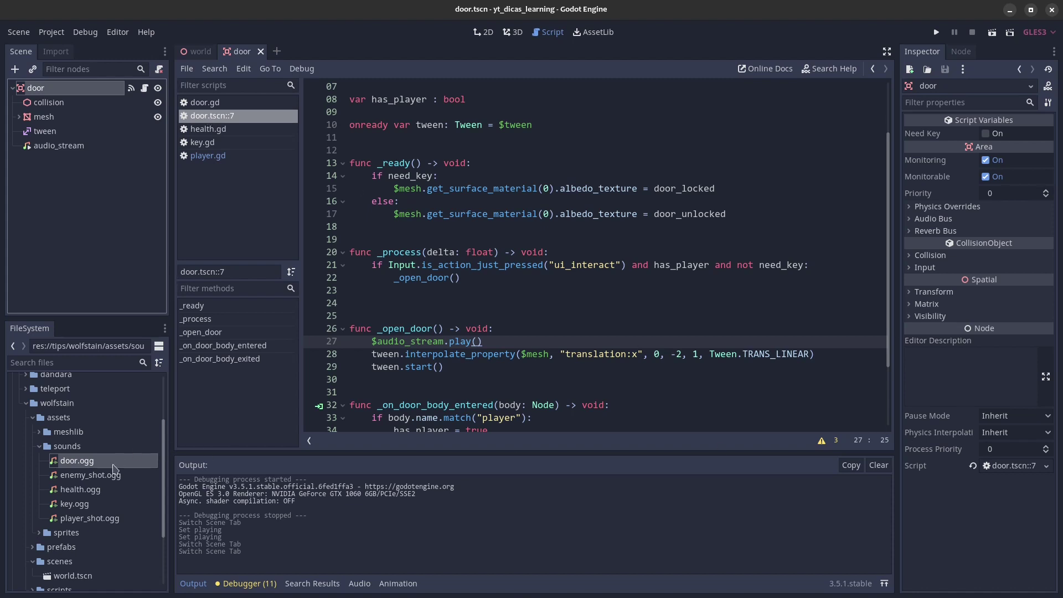
left_click(972, 465)
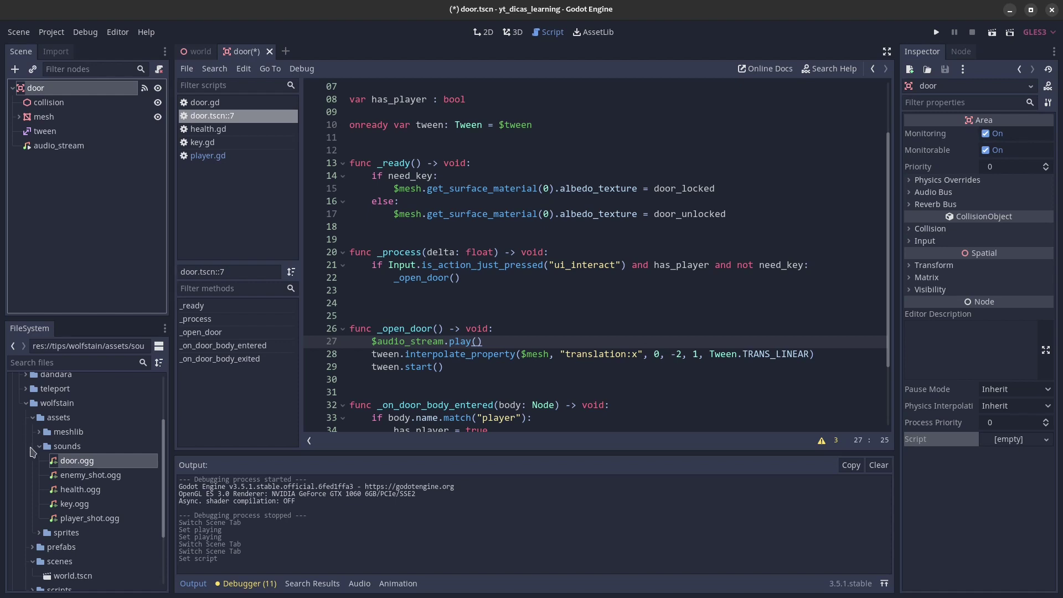
scroll(39, 464, "down", 2)
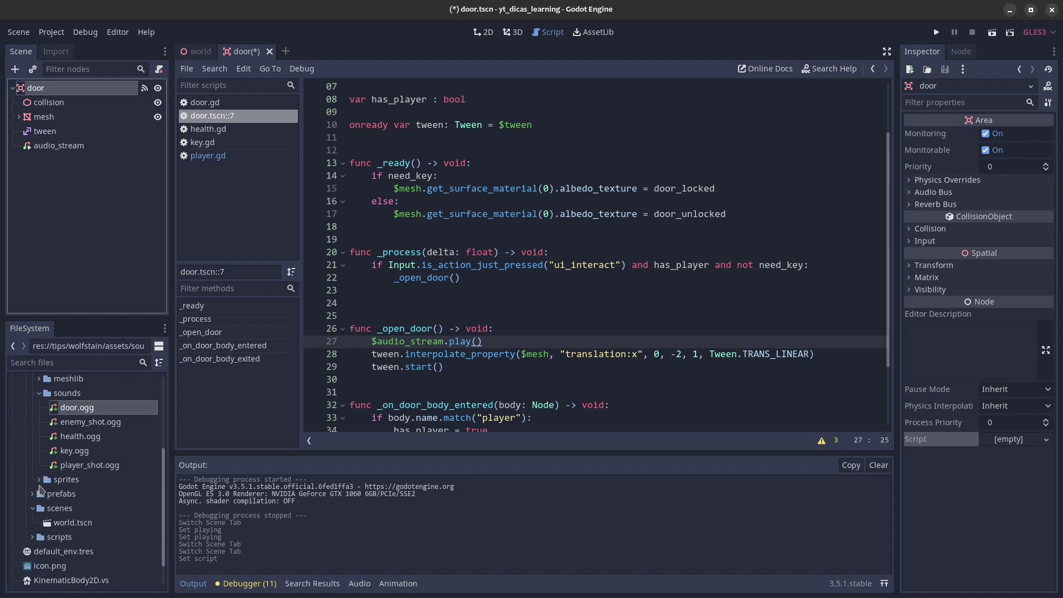
left_click(32, 537)
scroll(50, 538, "down", 2)
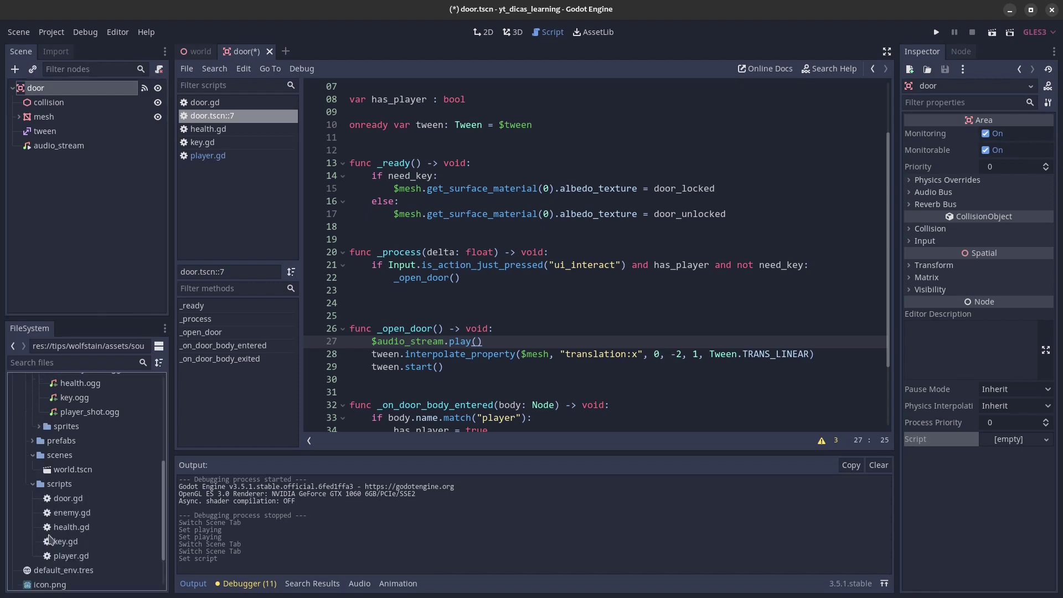
left_click_drag(64, 498, 1021, 445)
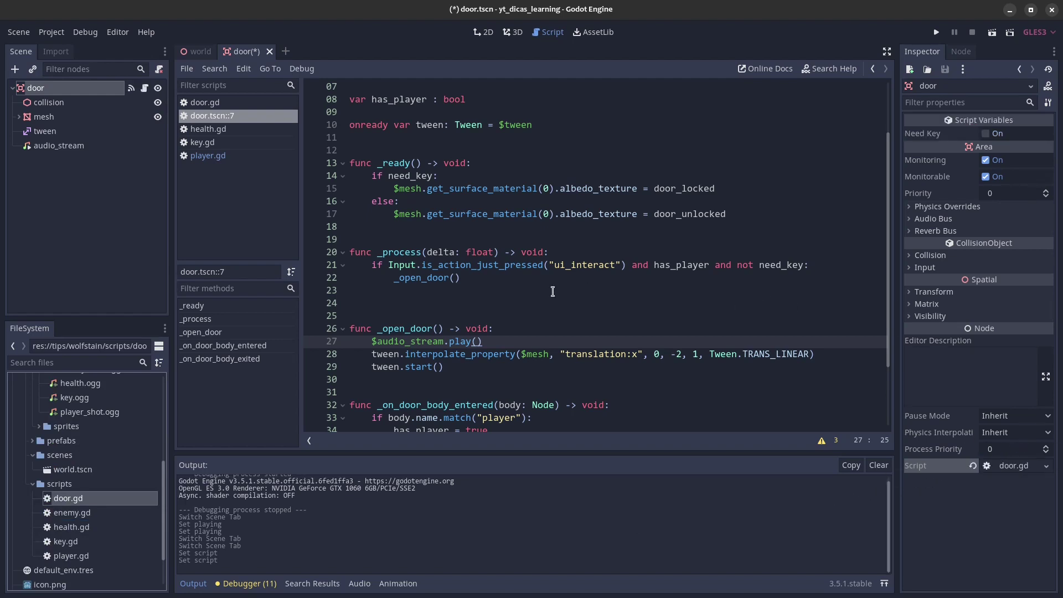
Step: Open door.gd and close the old built-in door.tscn::7 script
left_click(145, 88)
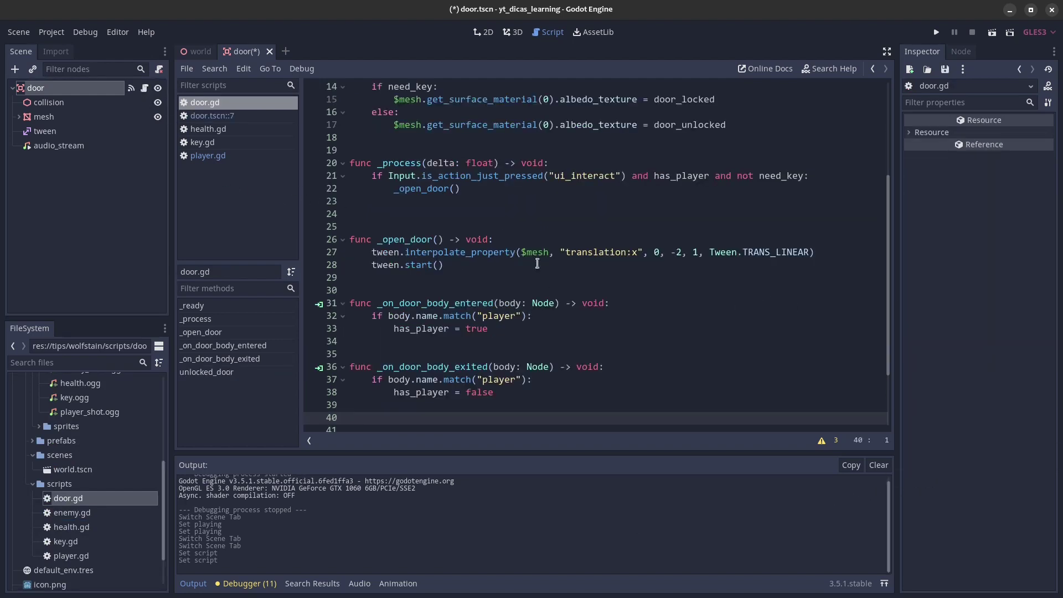
left_click(271, 123)
middle_click(270, 119)
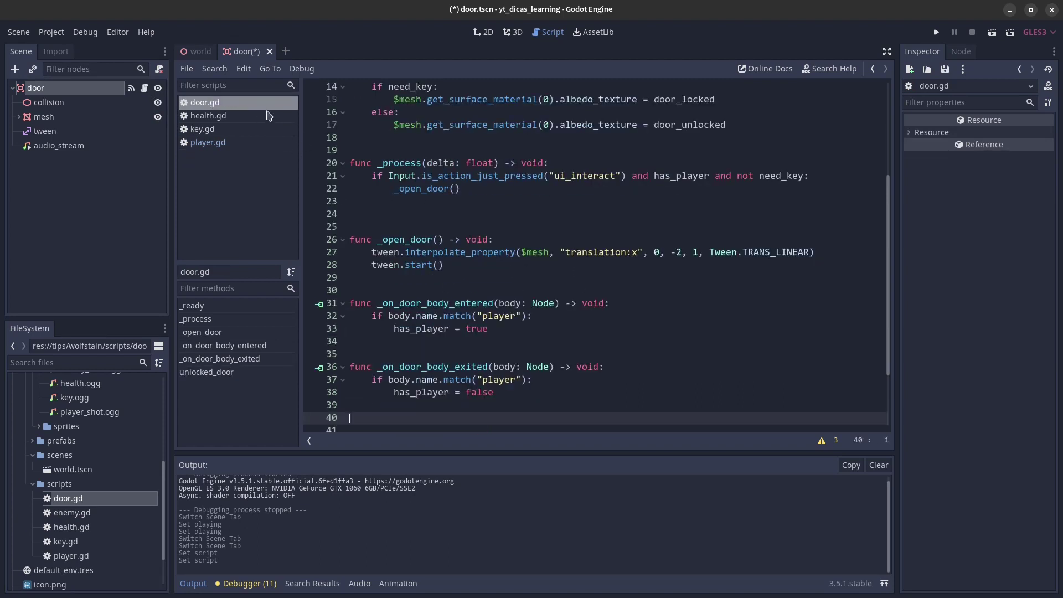
Step: Add $audio_stream.play() as the first line of door.gd's _open_door and save
left_click(511, 237)
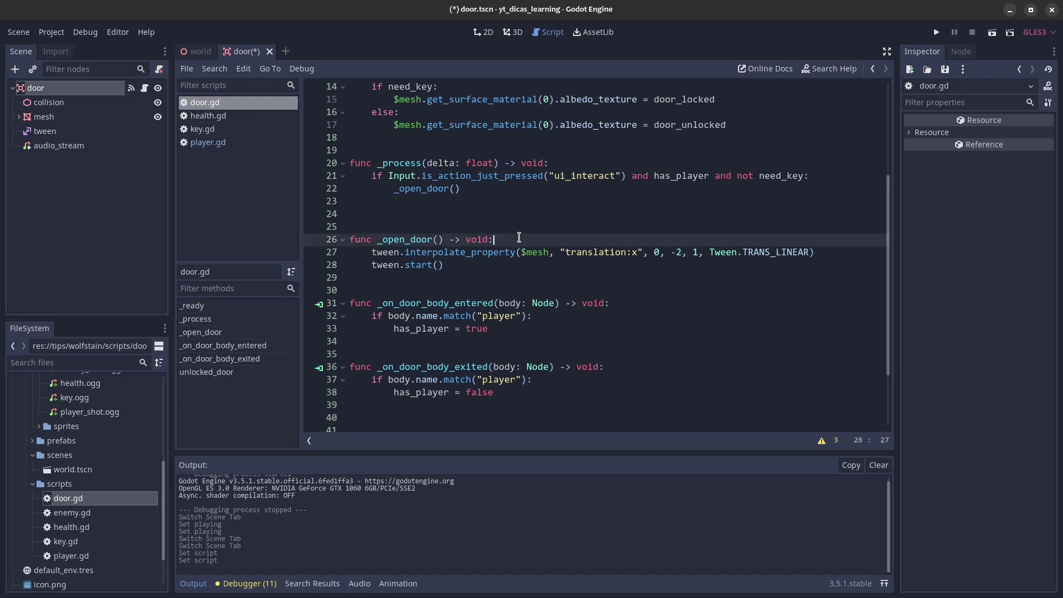
key("Return")
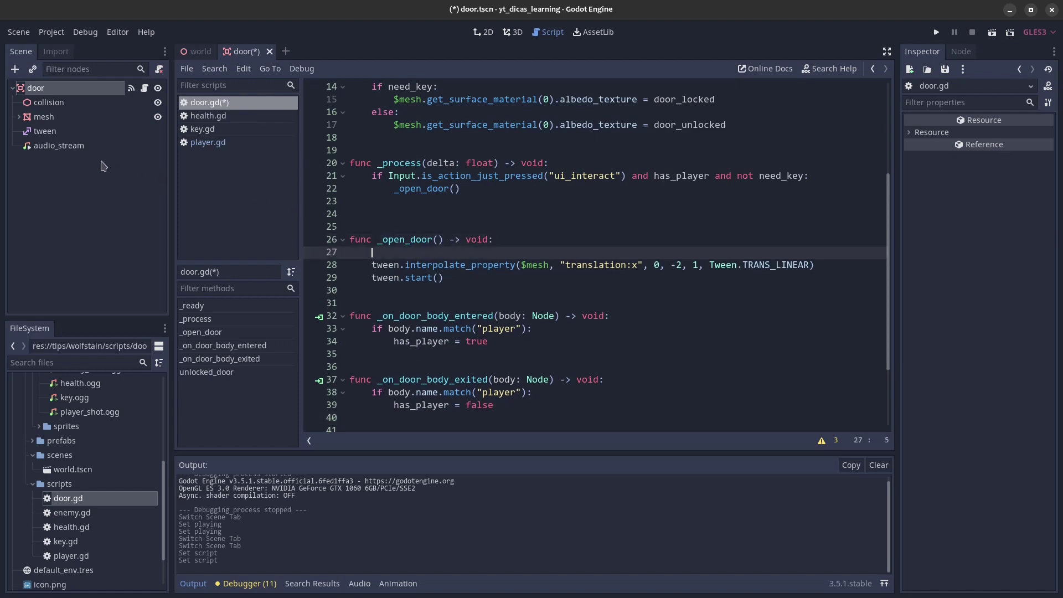
left_click(93, 150)
left_click_drag(92, 155, 360, 254)
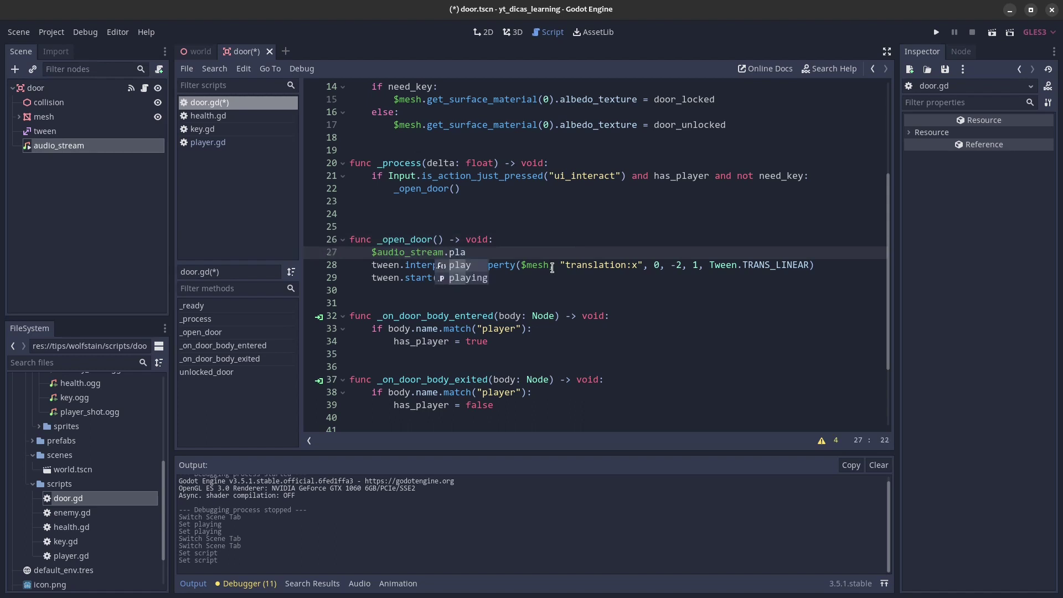
key("Return")
key("ctrl+s")
left_click(506, 288)
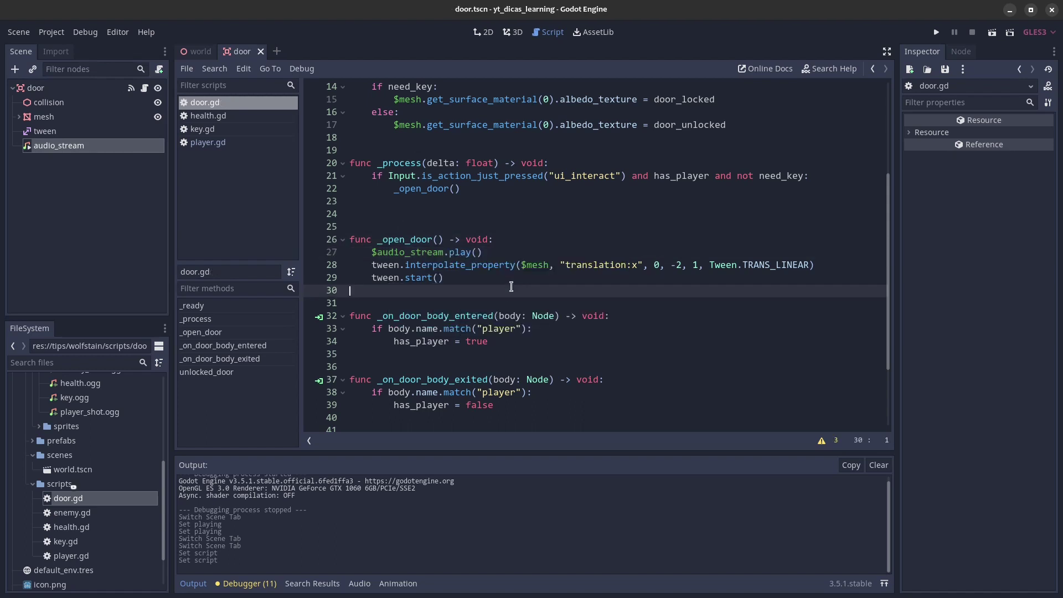
Step: Check the door root node's Inspector property options, then return to the world scene
right_click(89, 87)
left_click(55, 89)
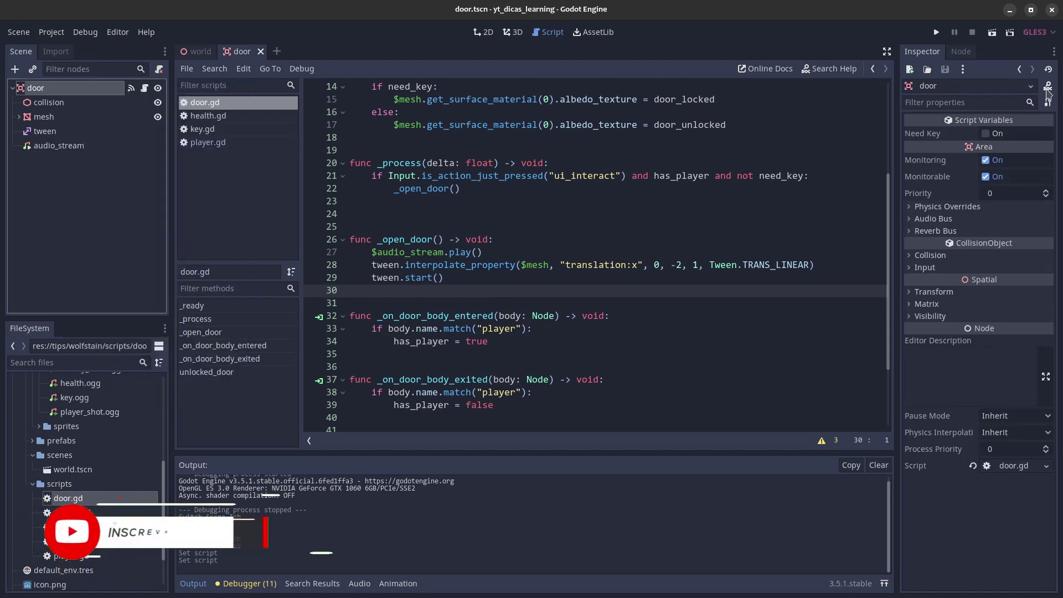
left_click(1047, 103)
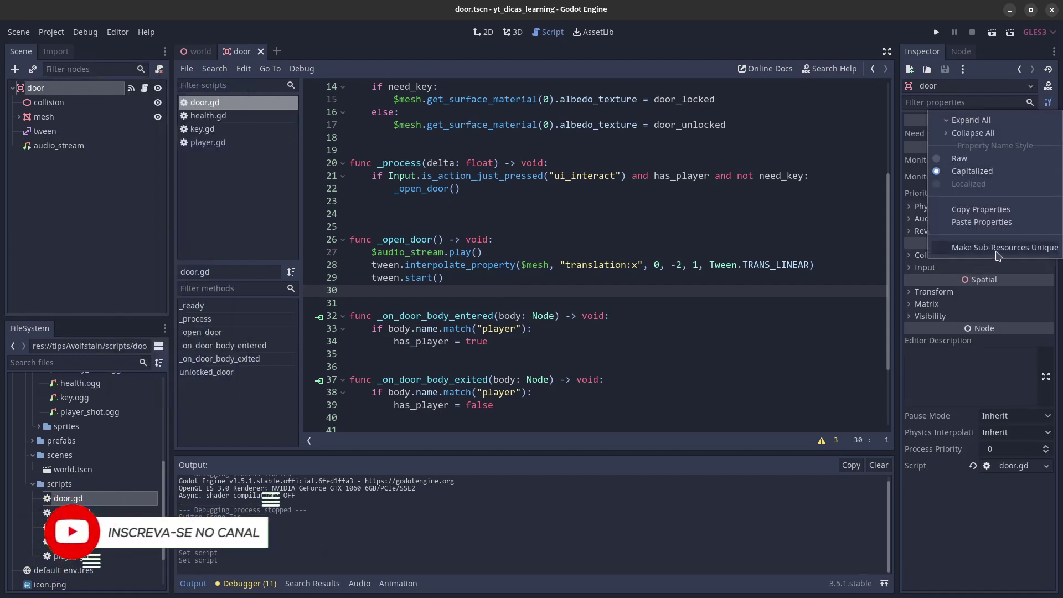
left_click(630, 186)
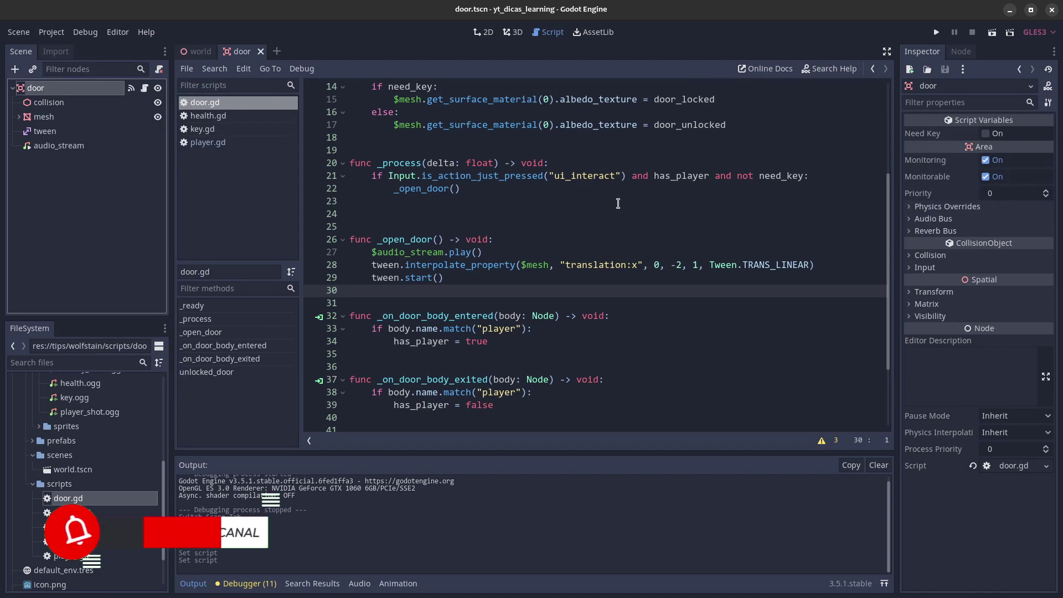
key("ctrl+Tab")
key("F6")
key("w")
left_click(532, 299)
key("s")
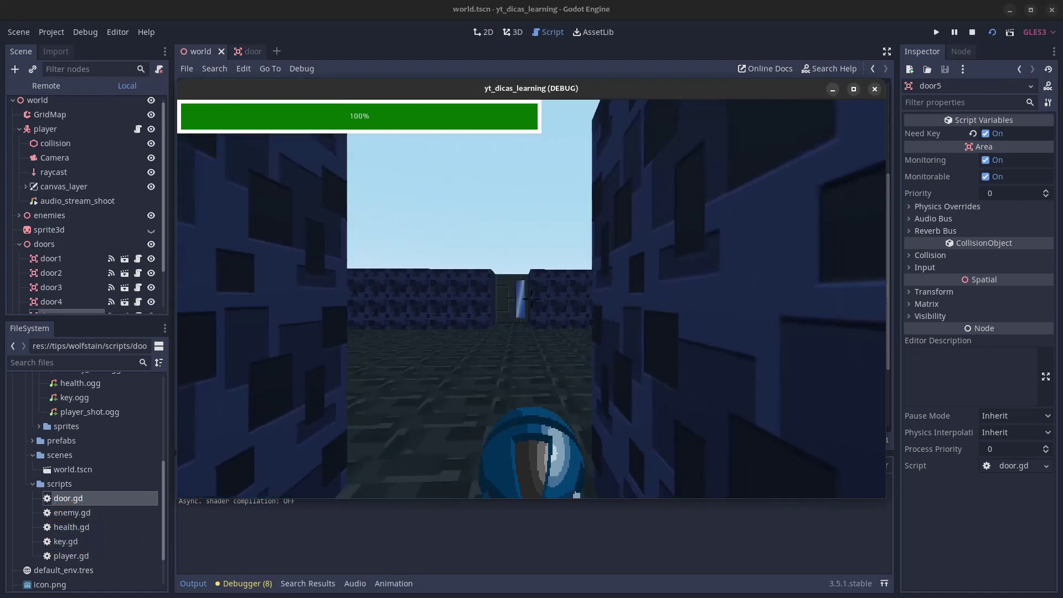
key("w")
key("d")
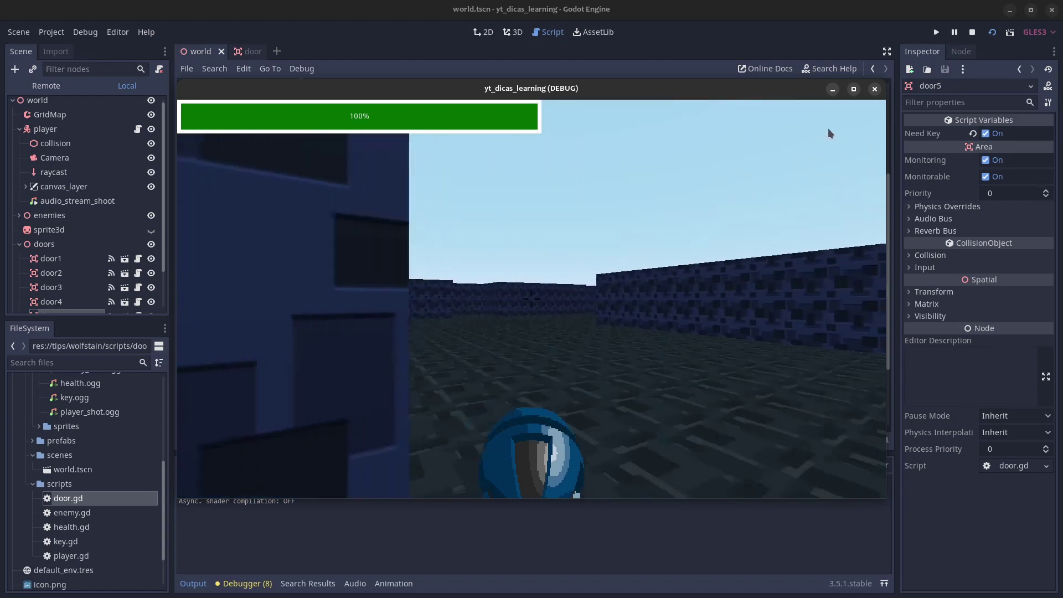
left_click(874, 89)
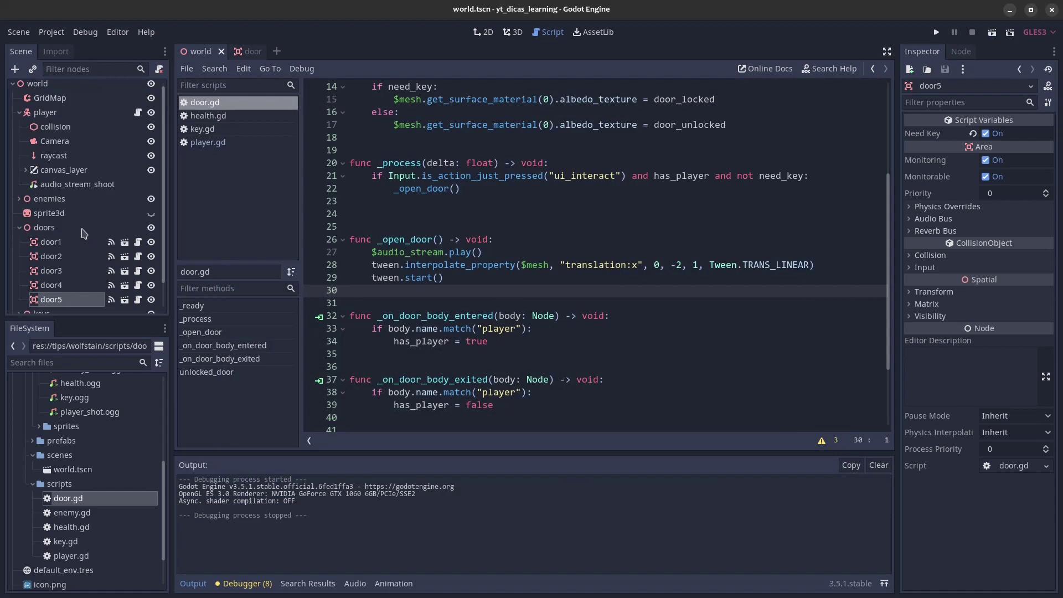
Step: Open the key scene from the keys group and add an AudioStreamPlayer child to it
scroll(83, 233, "down", 1)
left_click(19, 284)
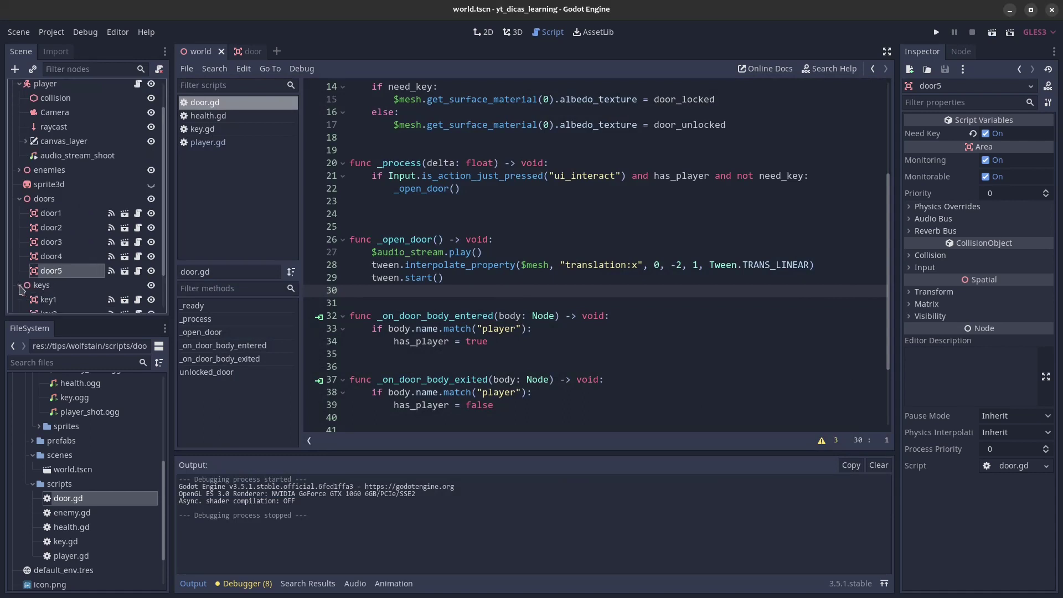
scroll(75, 280, "down", 2)
left_click(125, 257)
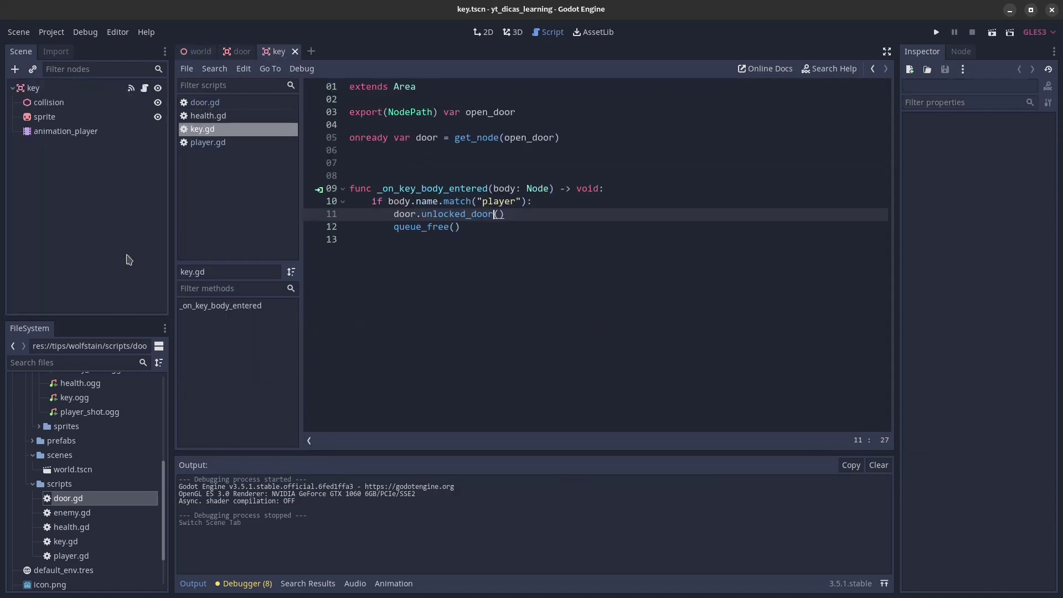
left_click(15, 69)
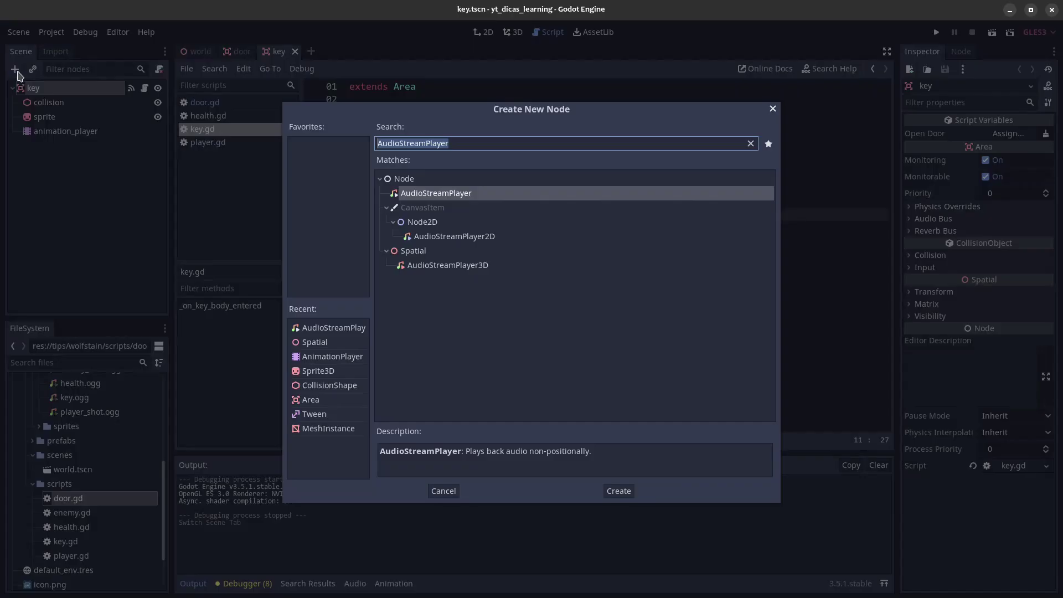
double_click(323, 327)
Step: Rename the new node audio_stream and assign key.ogg as its sound
double_click(121, 147)
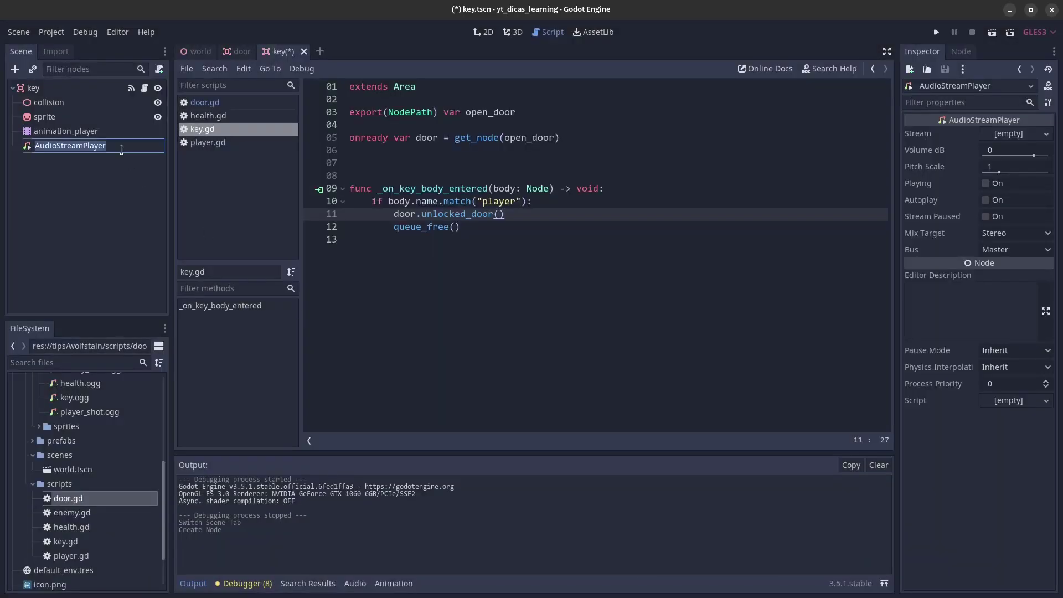
key("Home")
key("Delete")
type("audio")
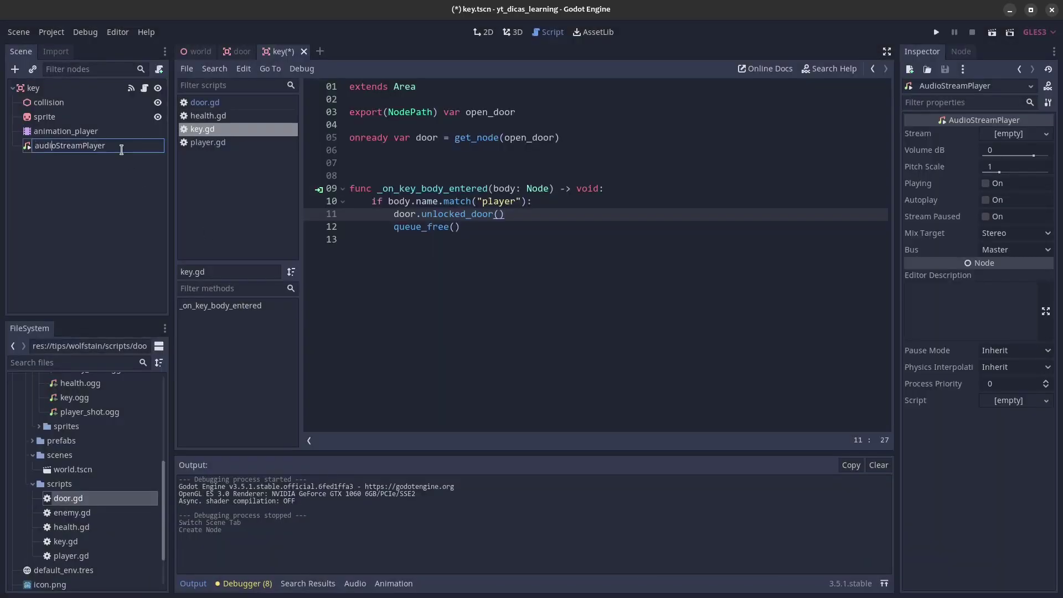
type("_")
key("Delete")
type("s")
key("End")
key("BackSpace")
key("Return")
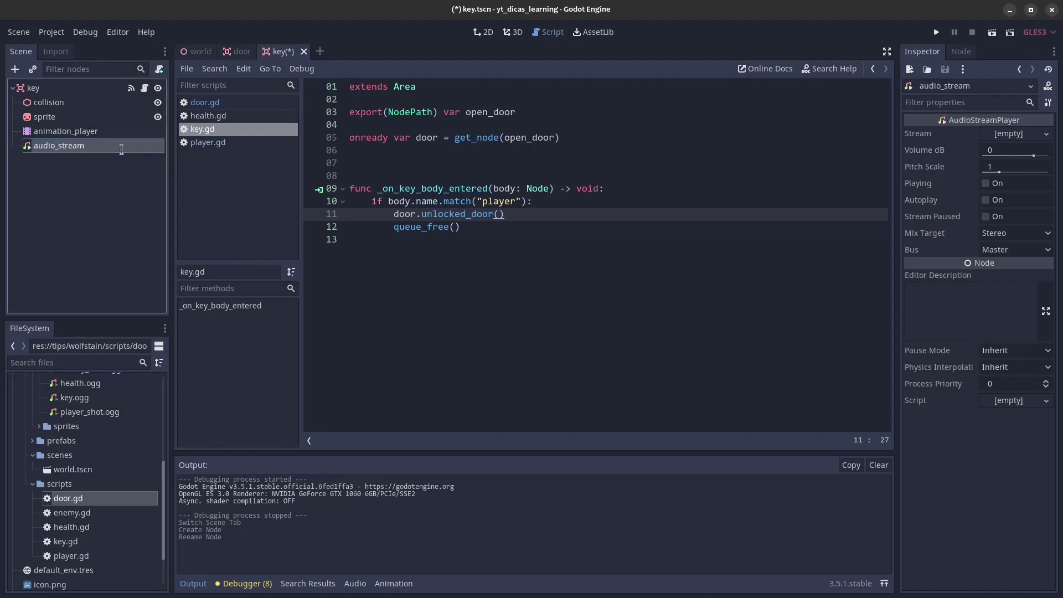
scroll(116, 487, "up", 1)
scroll(116, 486, "up", 1)
scroll(117, 486, "up", 1)
left_click_drag(86, 484, 1003, 138)
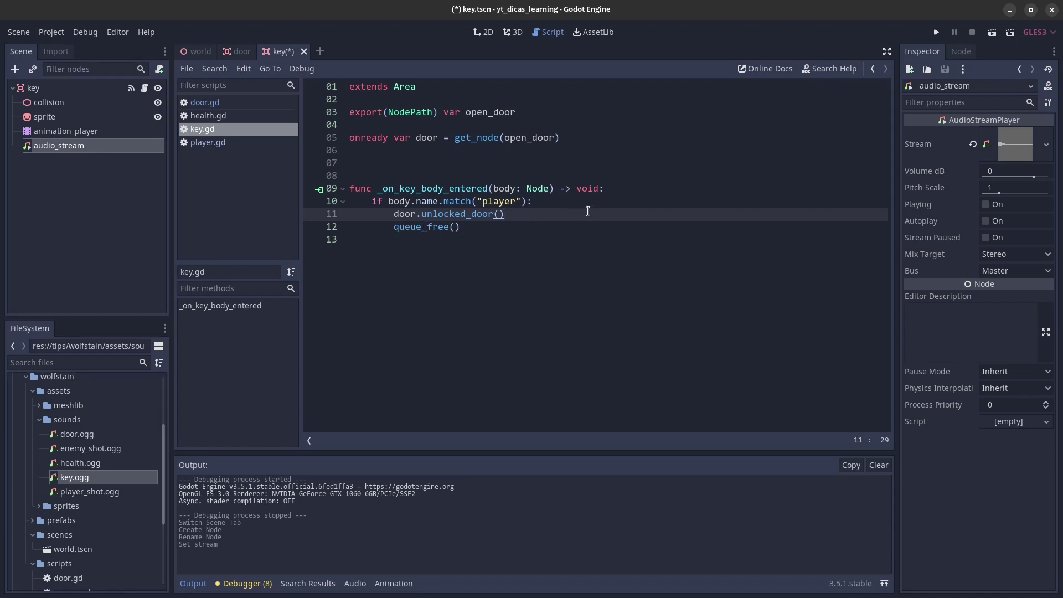
Step: In key.gd after the unlock call, add $collision.queue_free() and $sprite.hide()
key("Return")
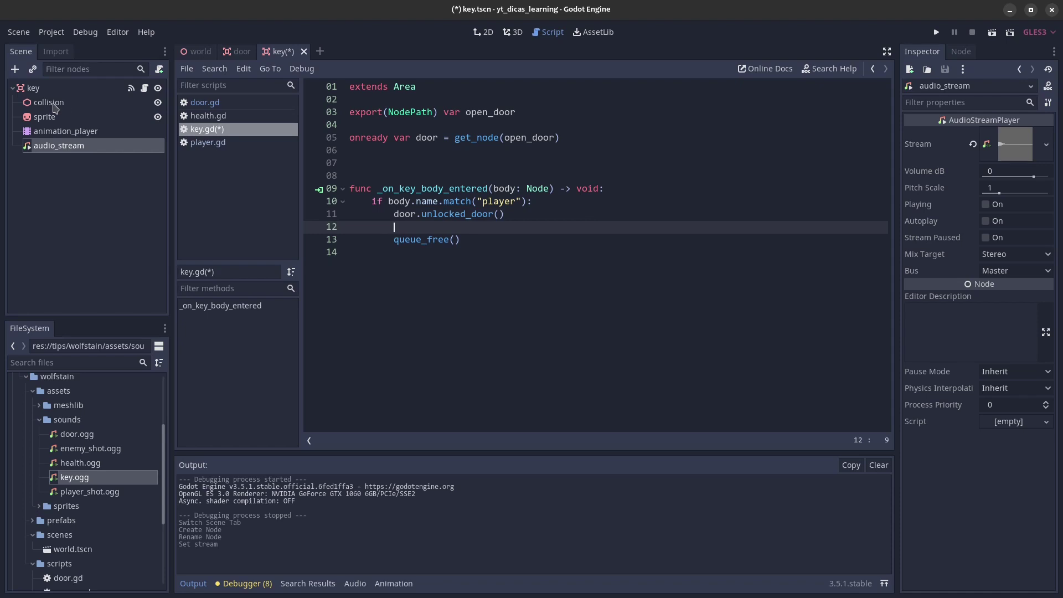
left_click_drag(48, 103, 428, 222)
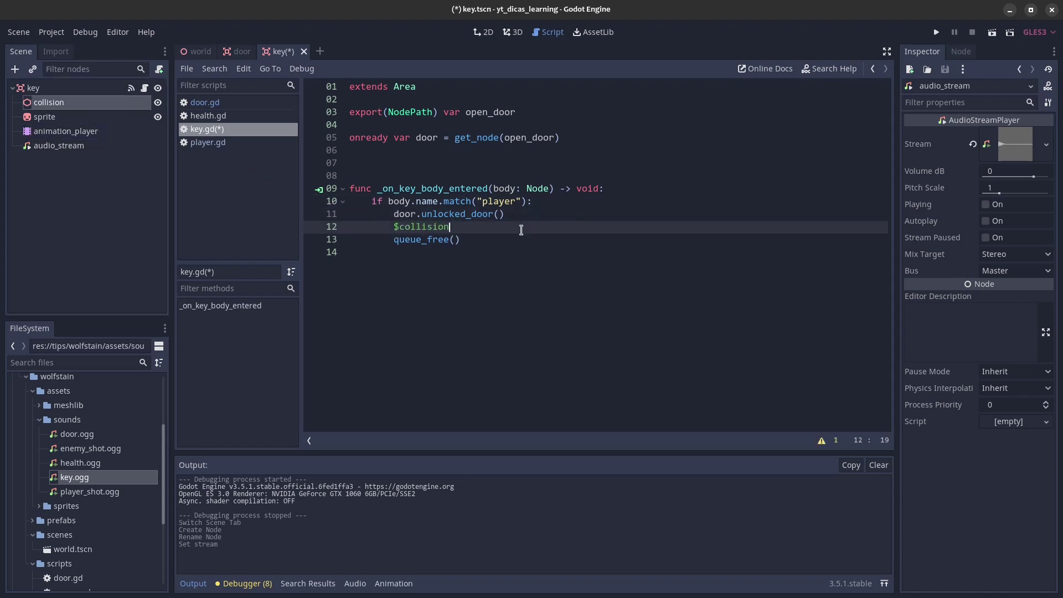
type(".que")
key("Return")
key("Return")
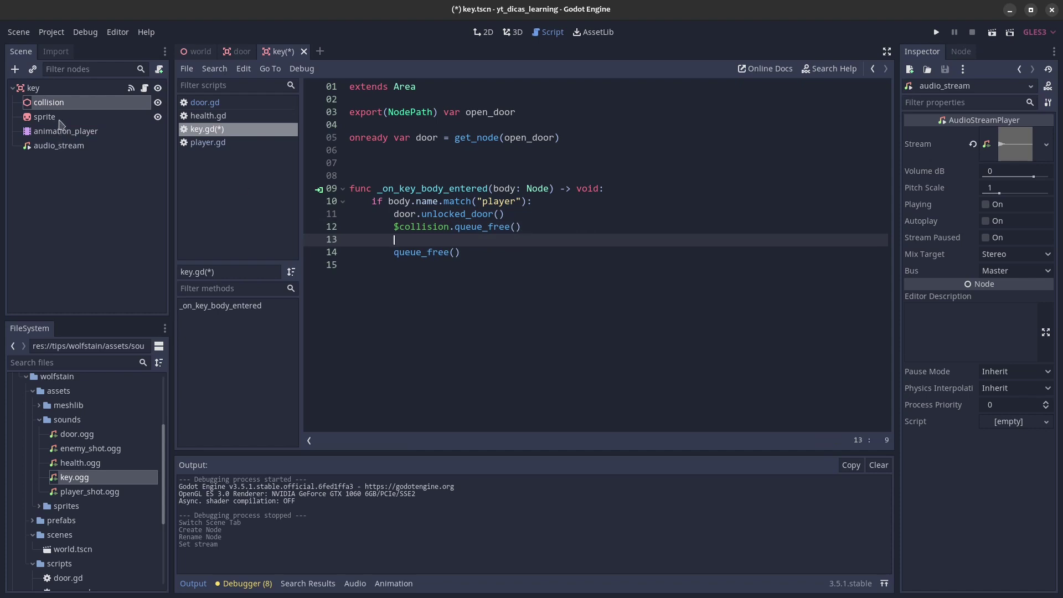
left_click_drag(44, 116, 417, 239)
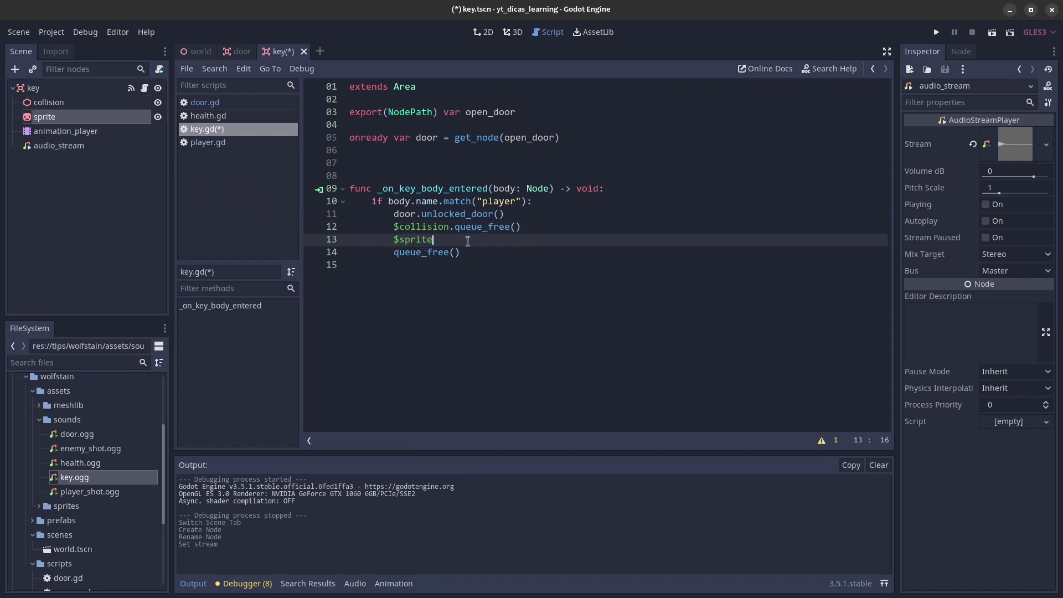
type(".hide()")
key("Return")
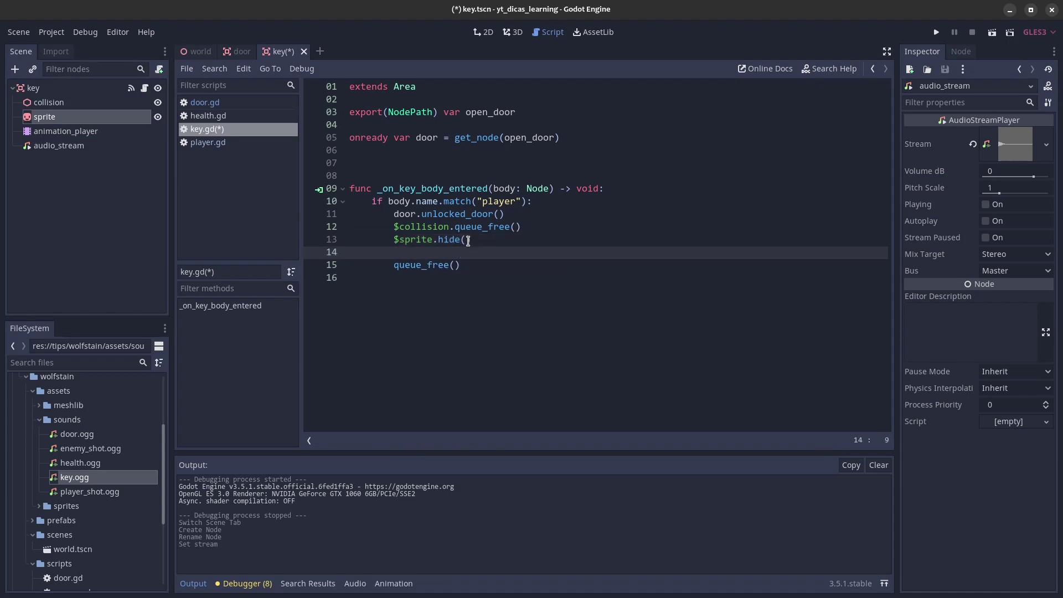
Step: Add $audio_stream.play() on the line after hiding the sprite
left_click_drag(58, 145, 439, 254)
type(".pl")
key("Return")
key("Right")
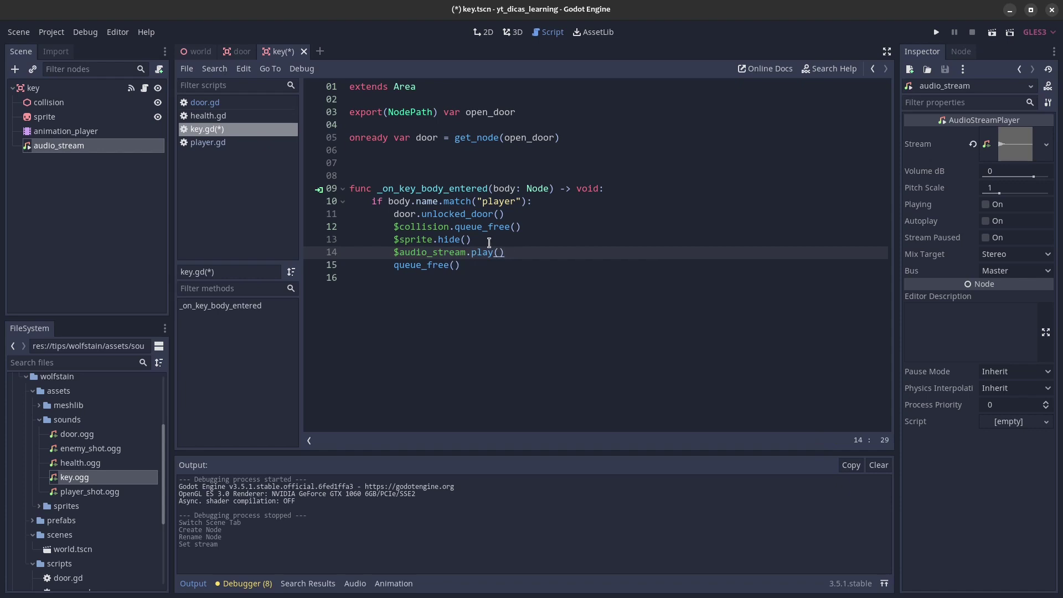
key("Return")
key("Return")
type("yi")
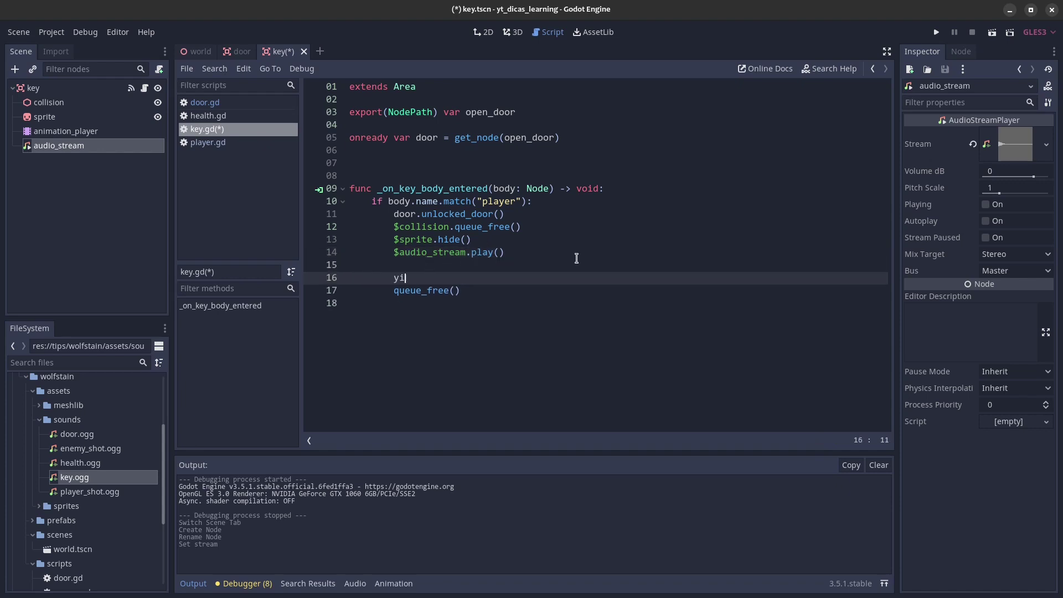
Step: Add yield($audio_stream, "finished") before queue_free() and save the key scene and script
type("eld(")
left_click_drag(80, 146, 429, 279)
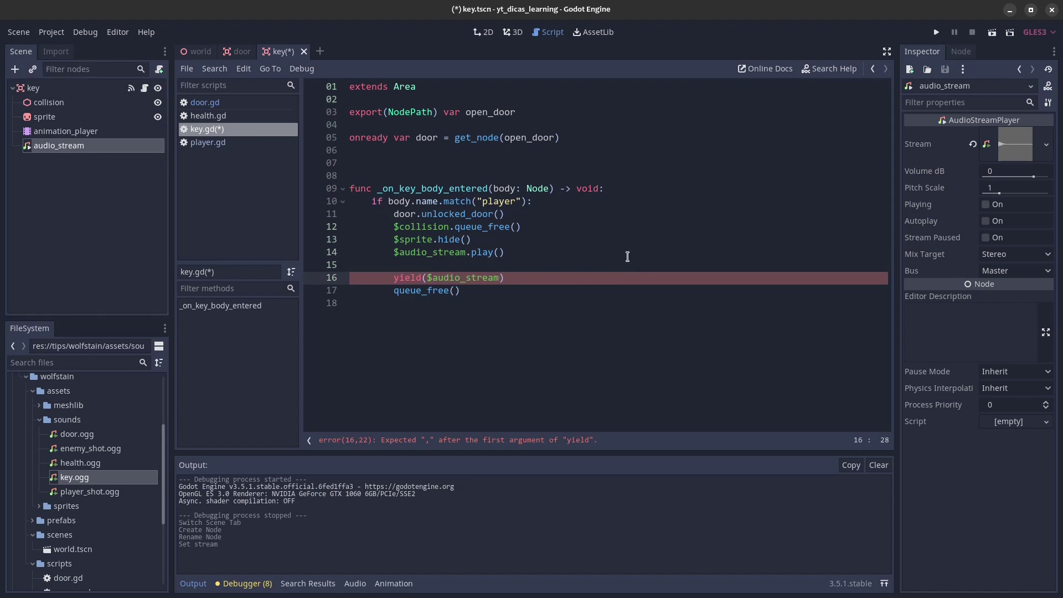
type("\"")
key("Down")
key("Down")
key("Return")
left_click(481, 291)
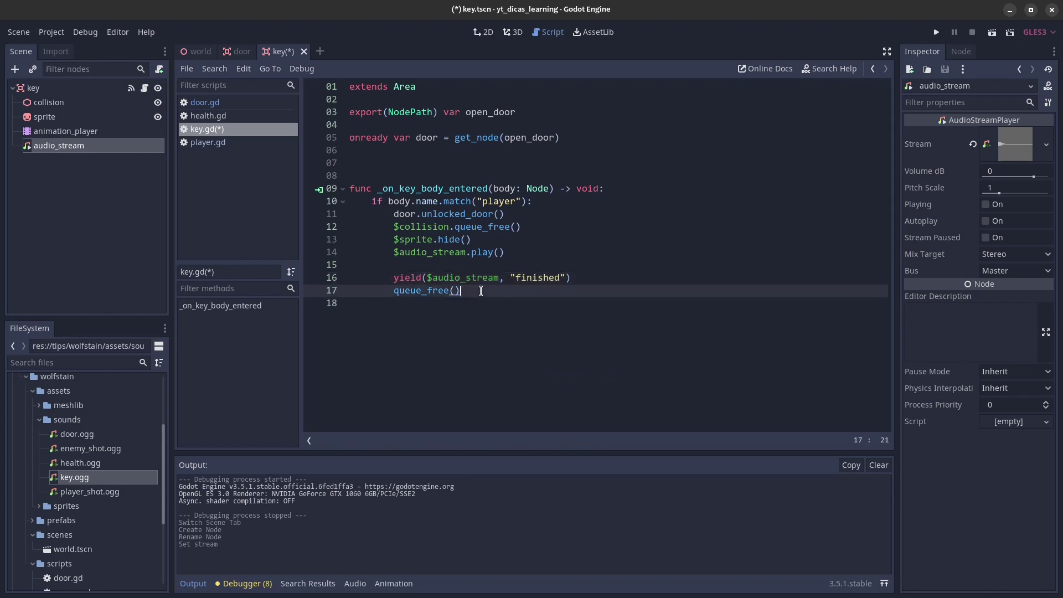
key("ctrl+s")
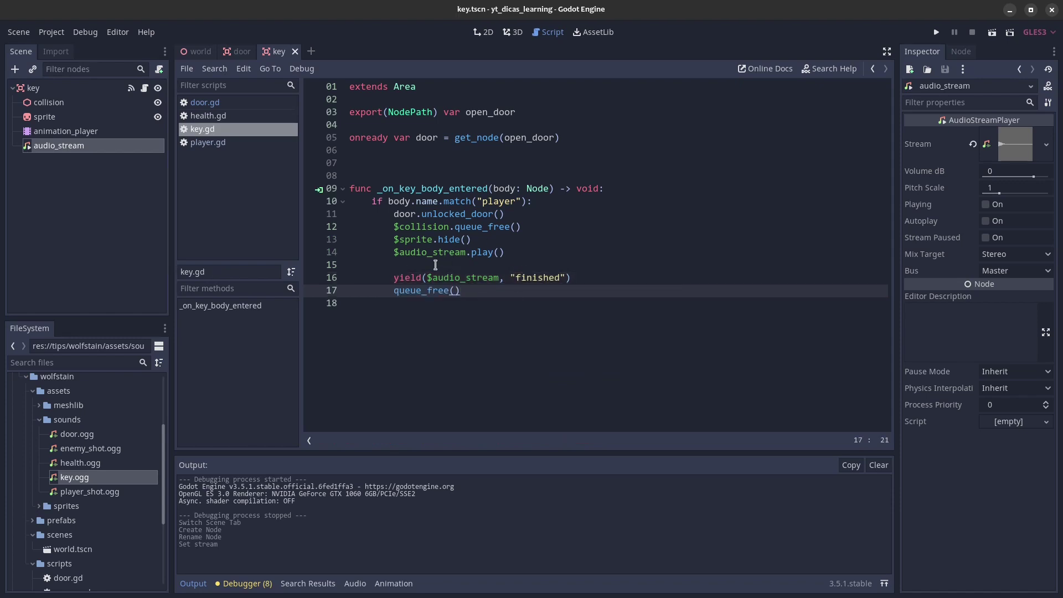
left_click(196, 54)
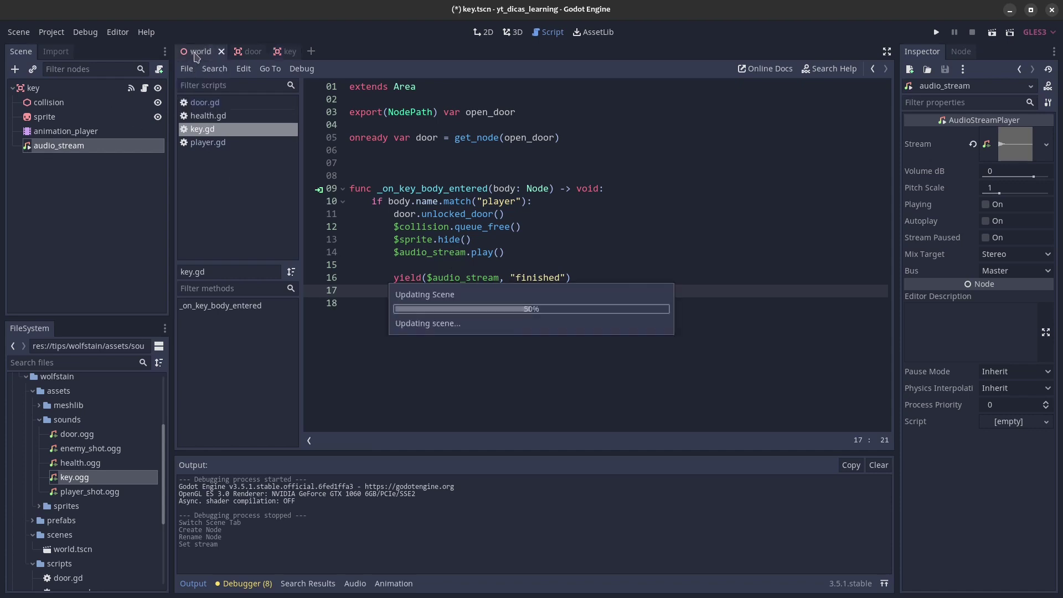
Step: From the world scene tree, open the health pickup's health.gd script and its scene
scroll(93, 216, "down", 3)
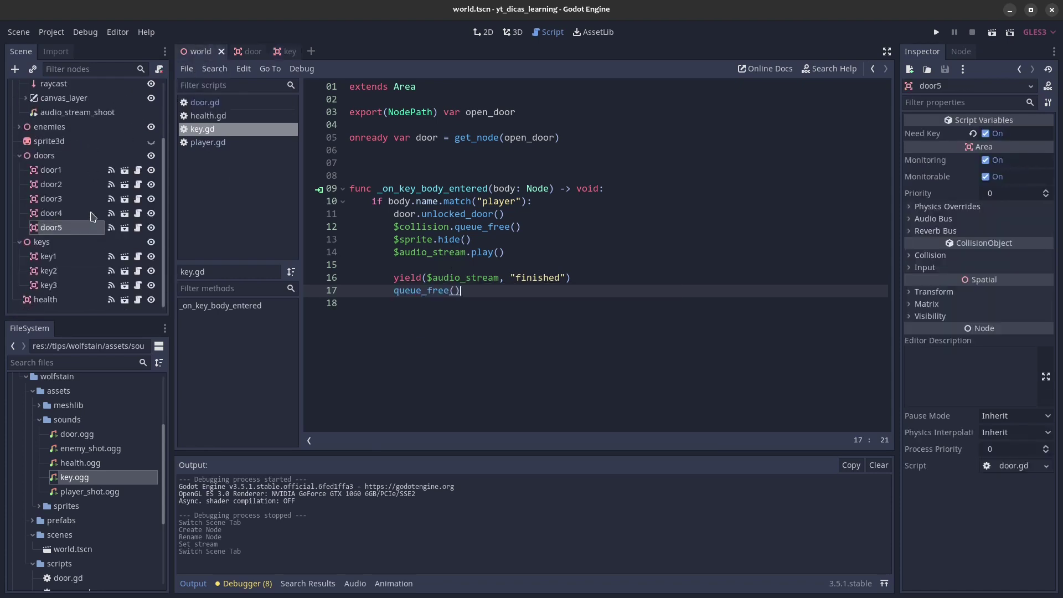
scroll(86, 224, "up", 3)
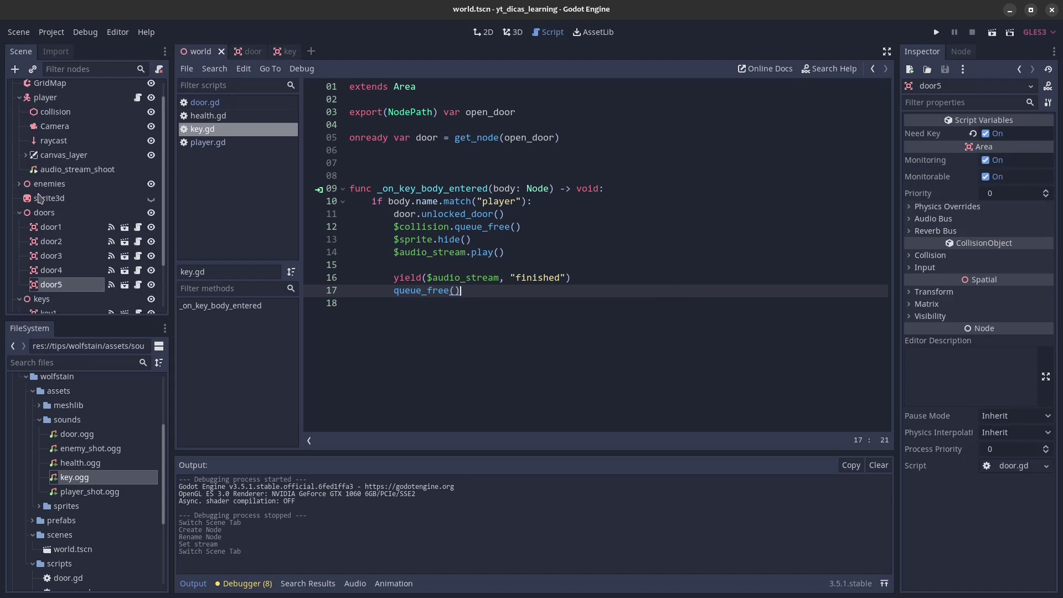
scroll(50, 206, "down", 3)
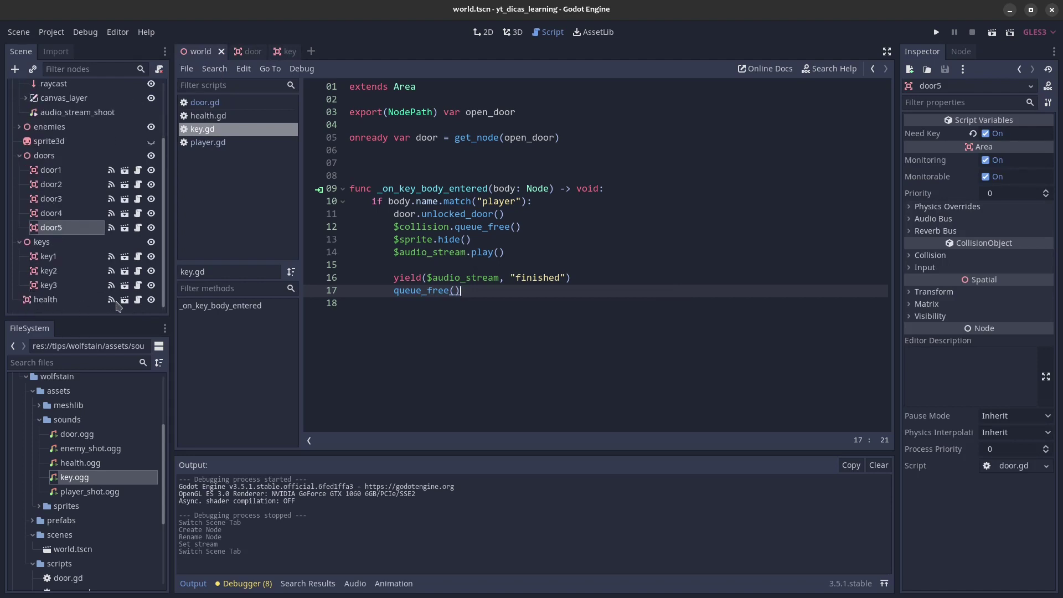
left_click(138, 300)
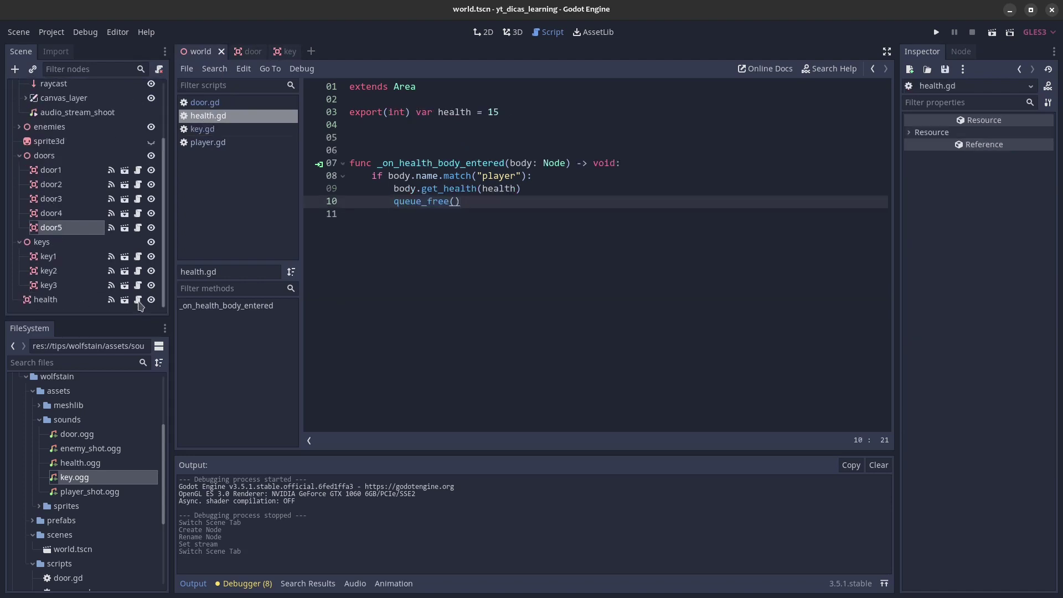
left_click(125, 300)
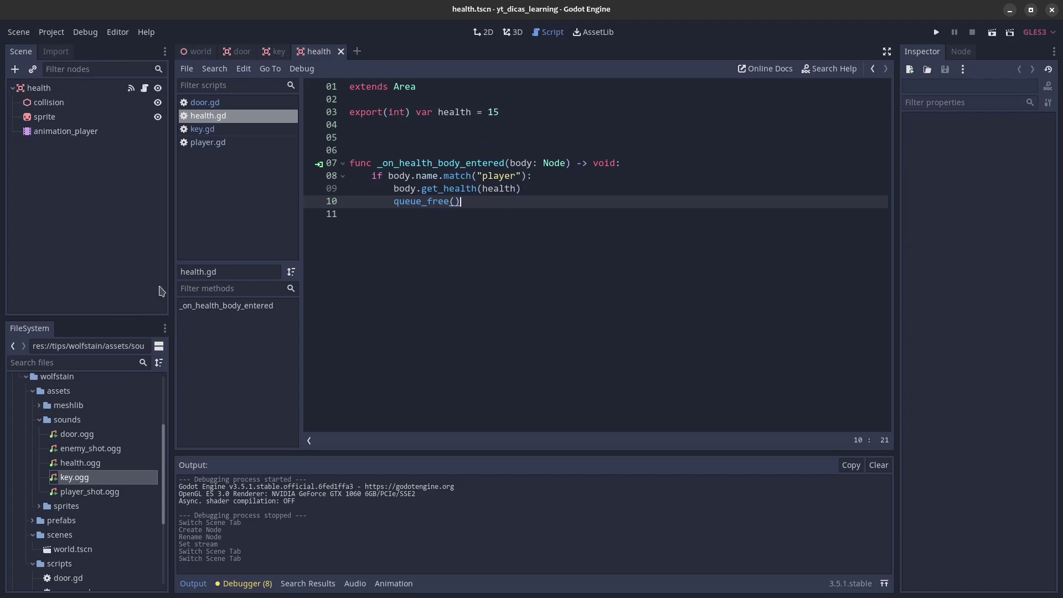
Step: Add an AudioStreamPlayer child to health and rename it audio_stream
left_click(37, 88)
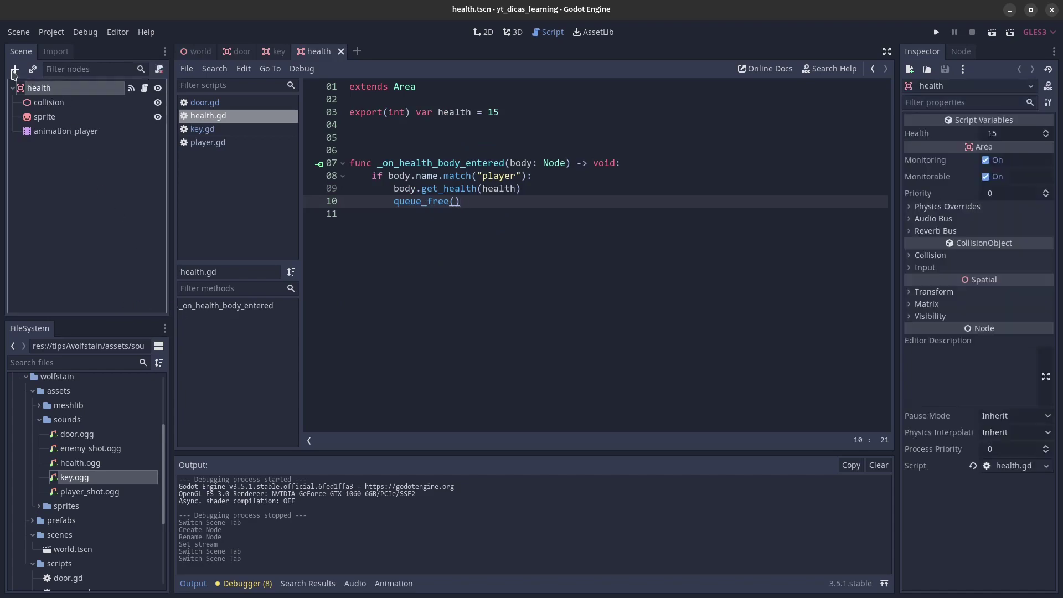
left_click(15, 69)
double_click(314, 327)
key("F2")
key("Home")
key("Delete")
type("audio")
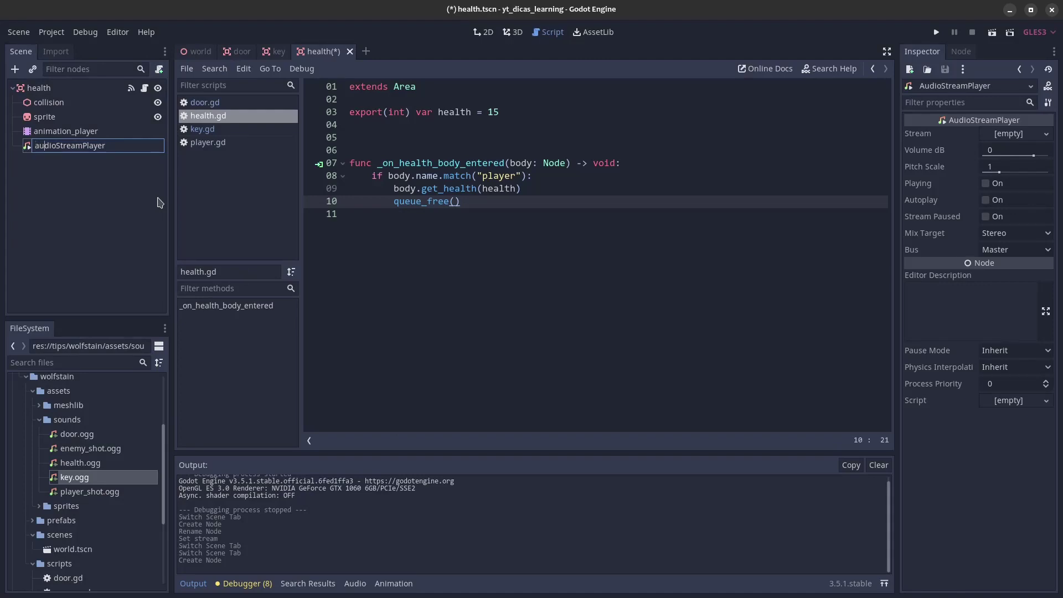
type("_")
key("Delete")
type("s")
key("BackSpace")
key("Return")
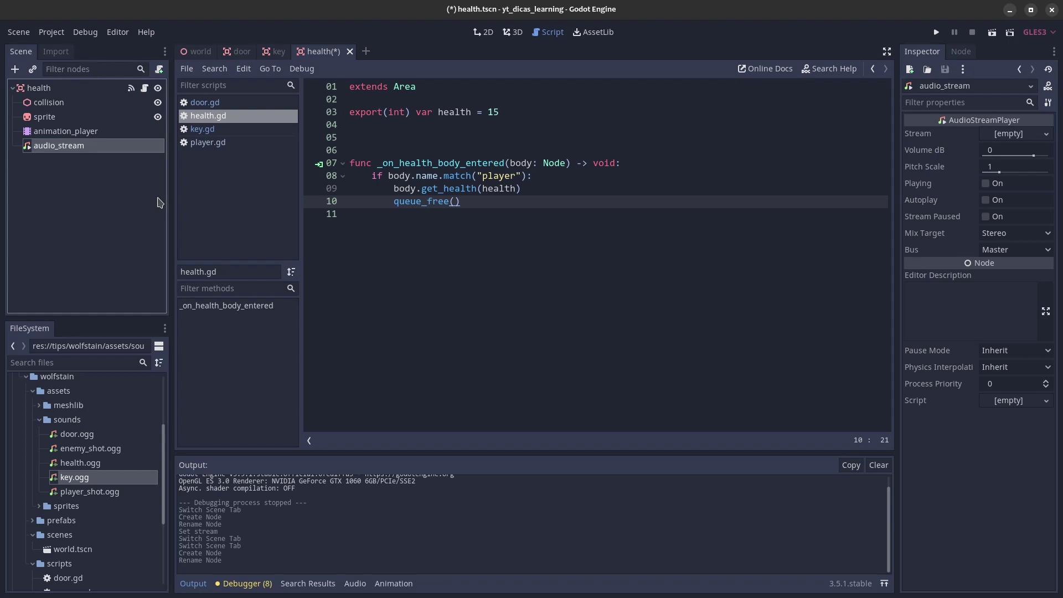
Step: In health.gd, after get_health, free the collision node and hide the sprite
left_click(559, 192)
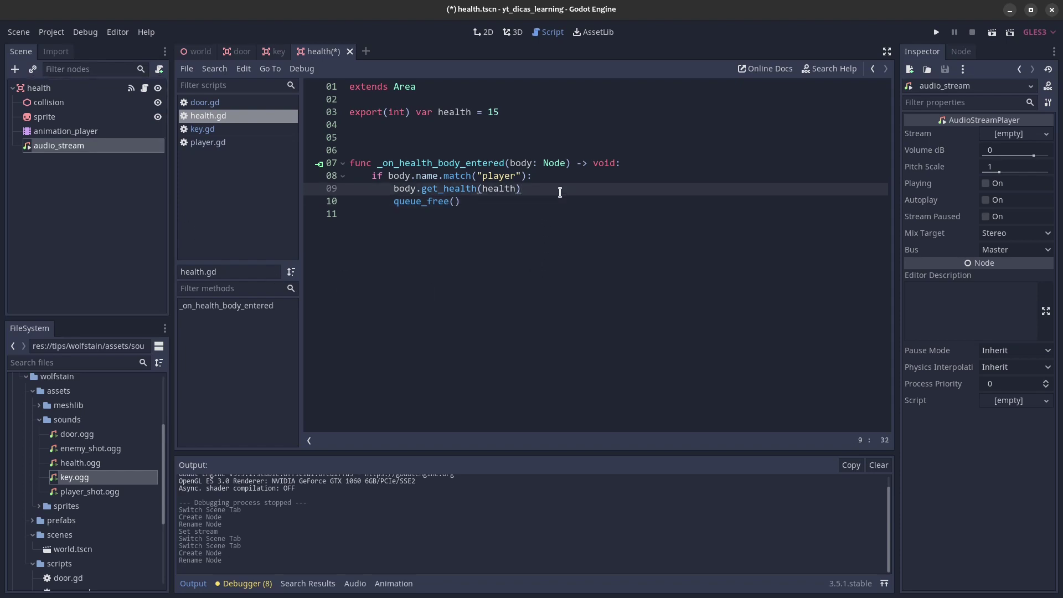
key("Return")
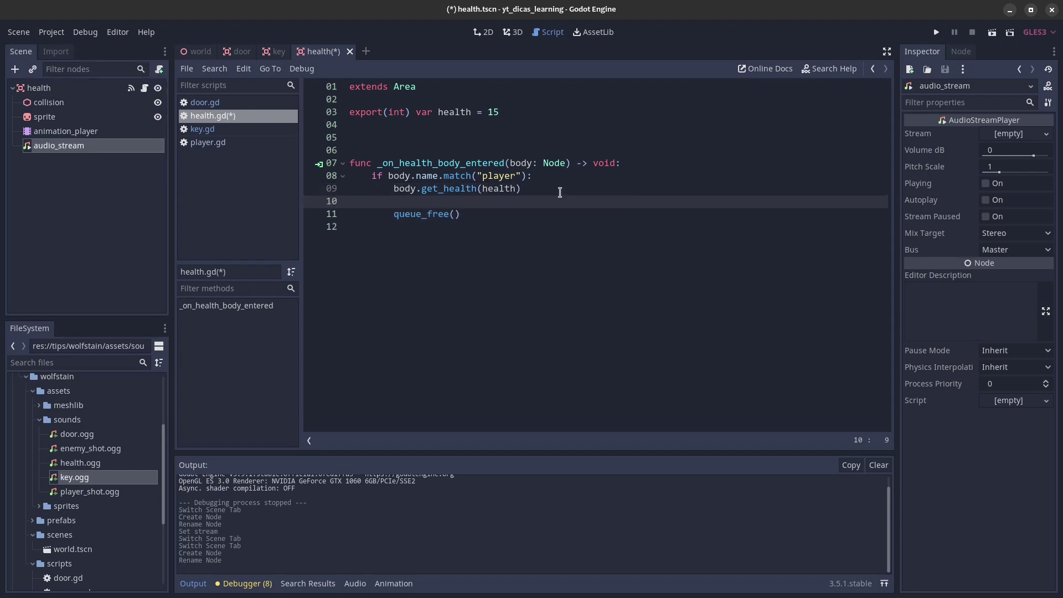
left_click(66, 102)
left_click_drag(418, 209, 419, 209)
type("queue_free()")
key("Return")
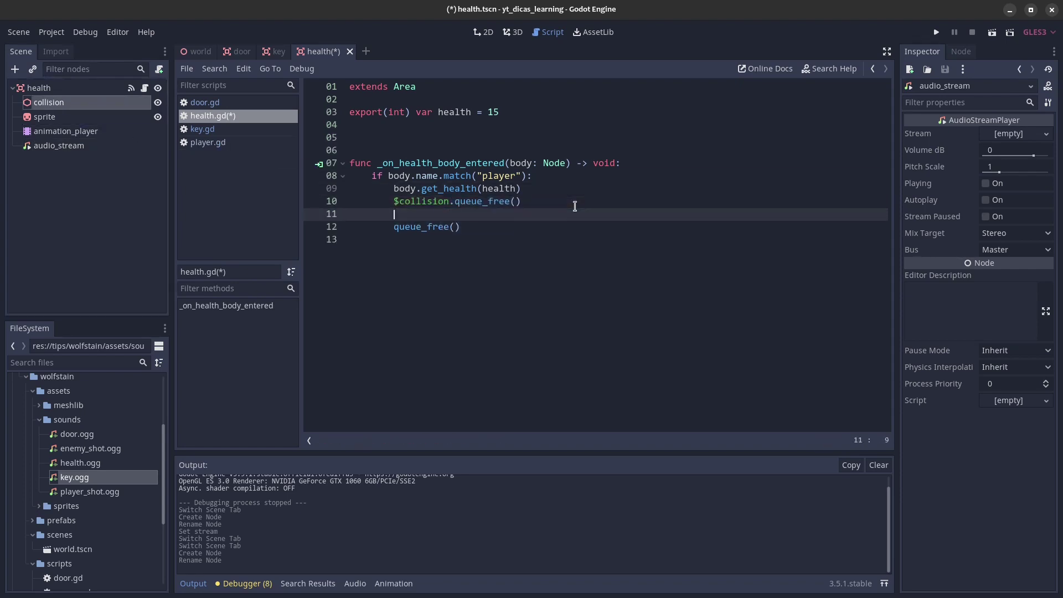
key("BackSpace")
type("$sprite")
type(".hide(")
key("Return")
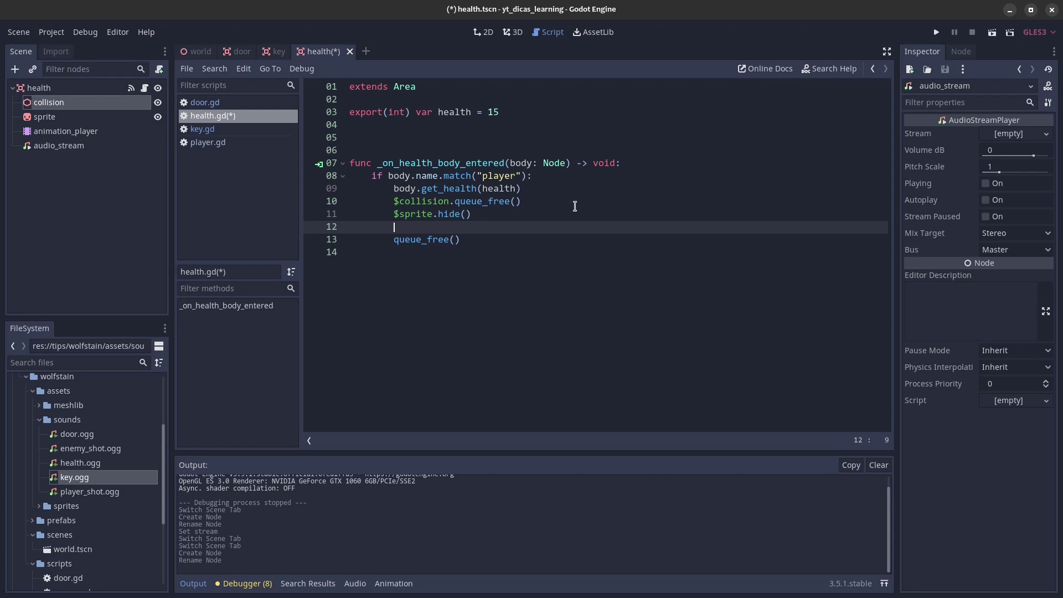
Step: Play $audio_stream and yield until its 'finished' signal, then save and return to world
type("$au")
key("Return")
type(".")
key("Return")
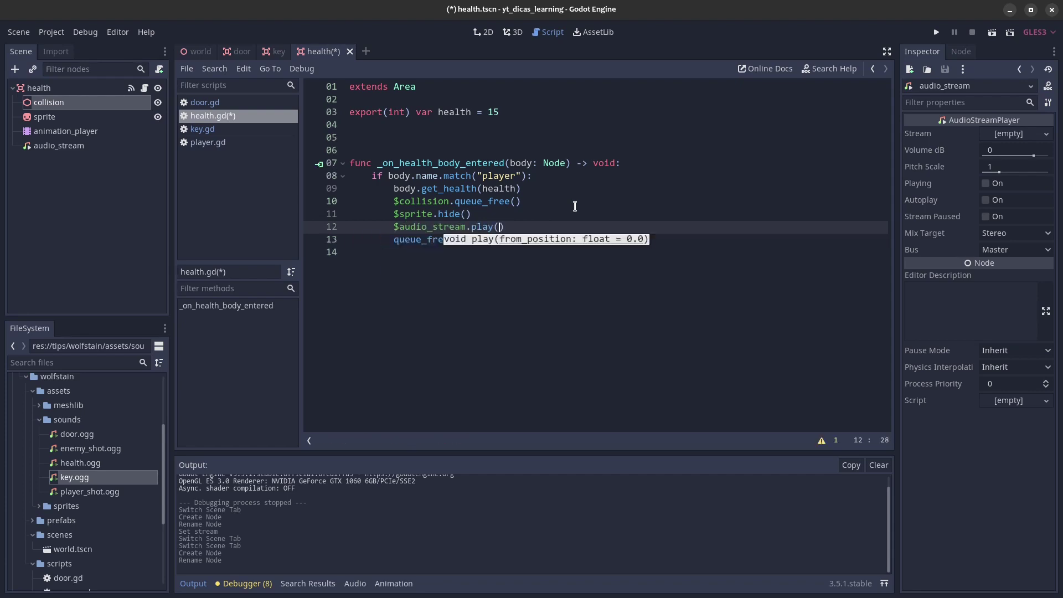
type(")")
key("Return")
key("Return")
type("yield(")
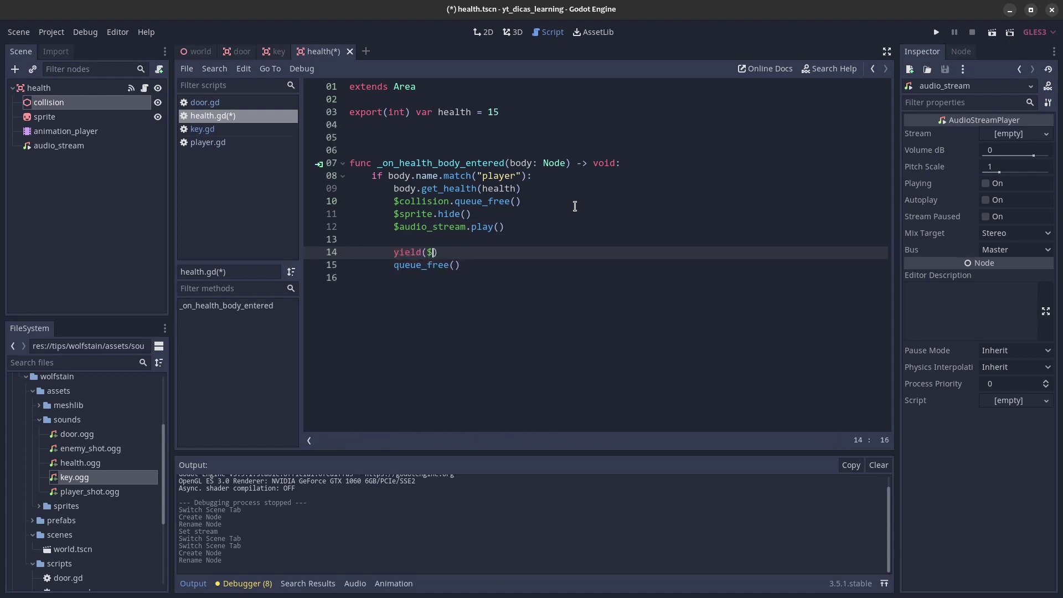
type("$au")
key("Return")
type(".")
key("BackSpace")
type(",")
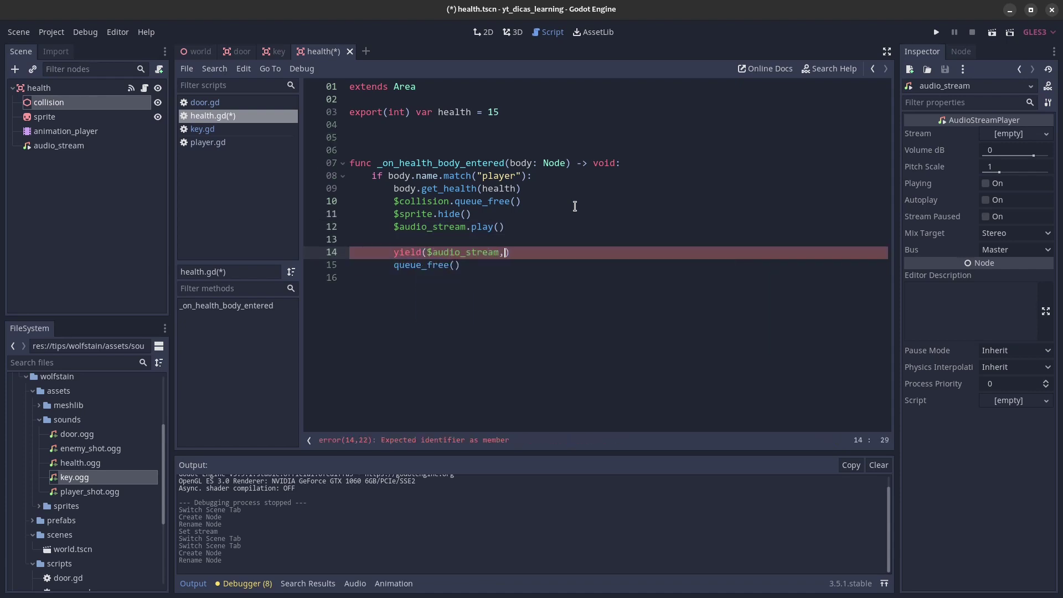
key("Down")
key("Down")
key("Return")
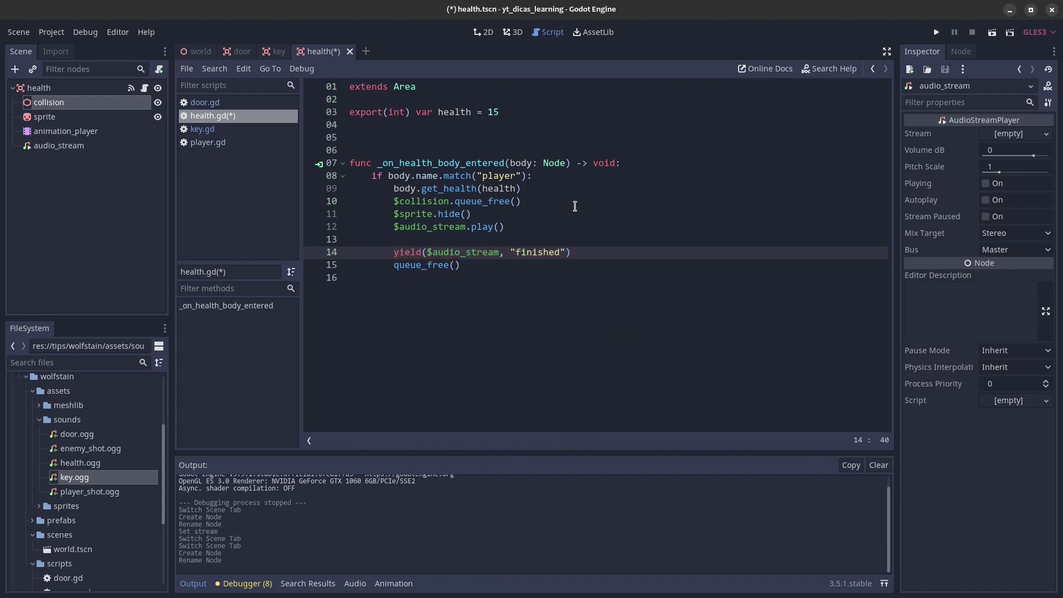
left_click(540, 333)
key("ctrl+s")
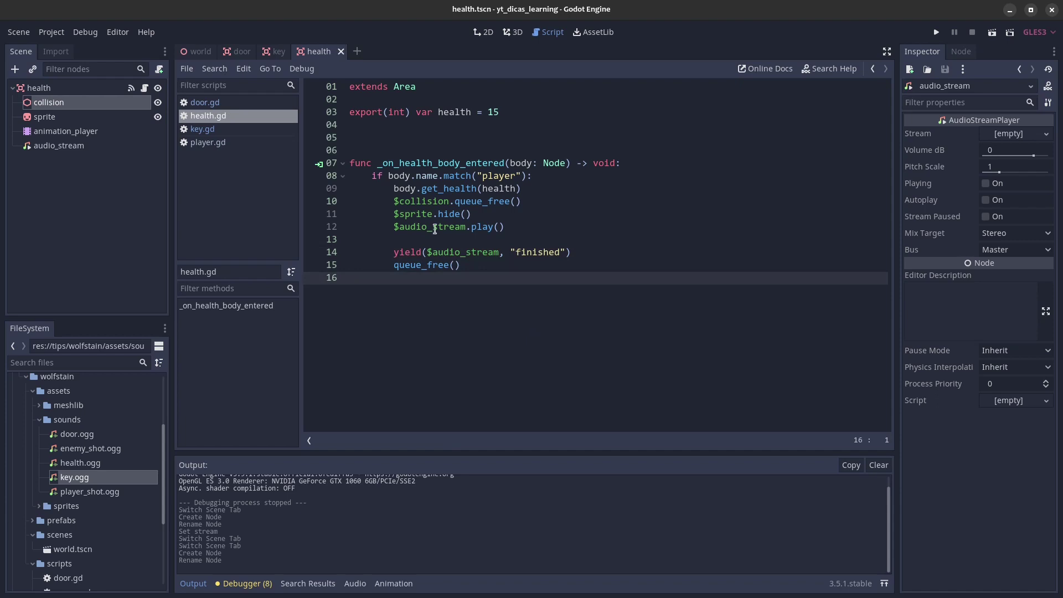
left_click(204, 55)
Step: Open the enemy scene and add an audio_stream AudioStreamPlayer loaded with enemy_shot.ogg
left_click(19, 198)
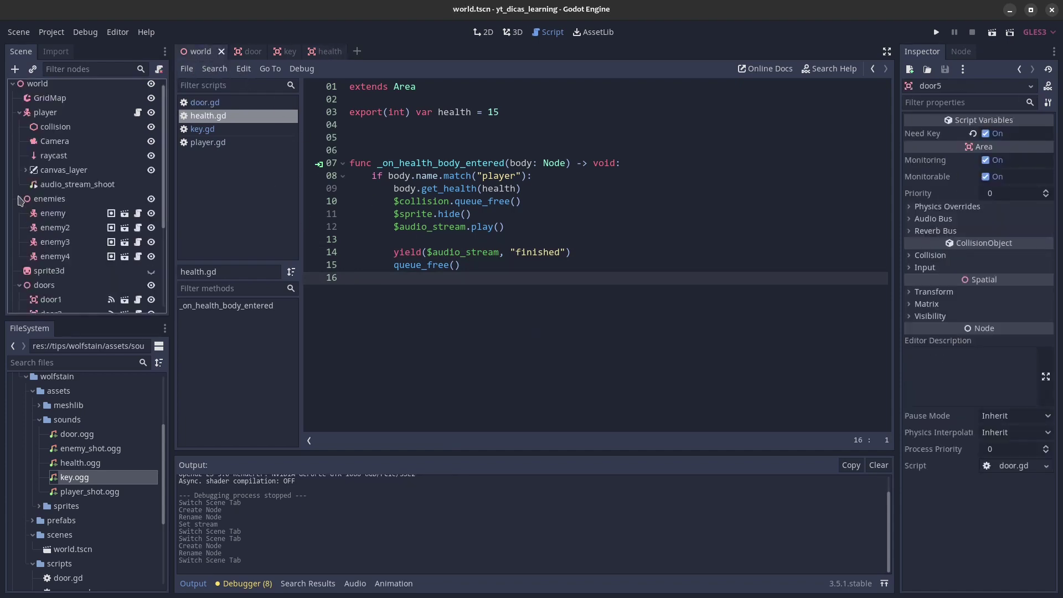
left_click(126, 216)
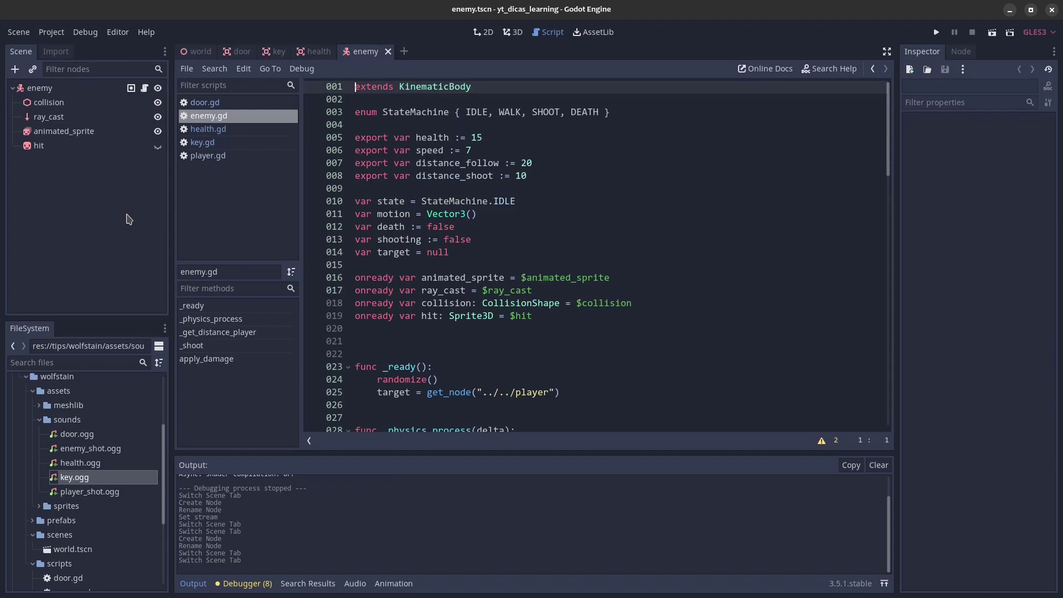
left_click(62, 89)
left_click(15, 71)
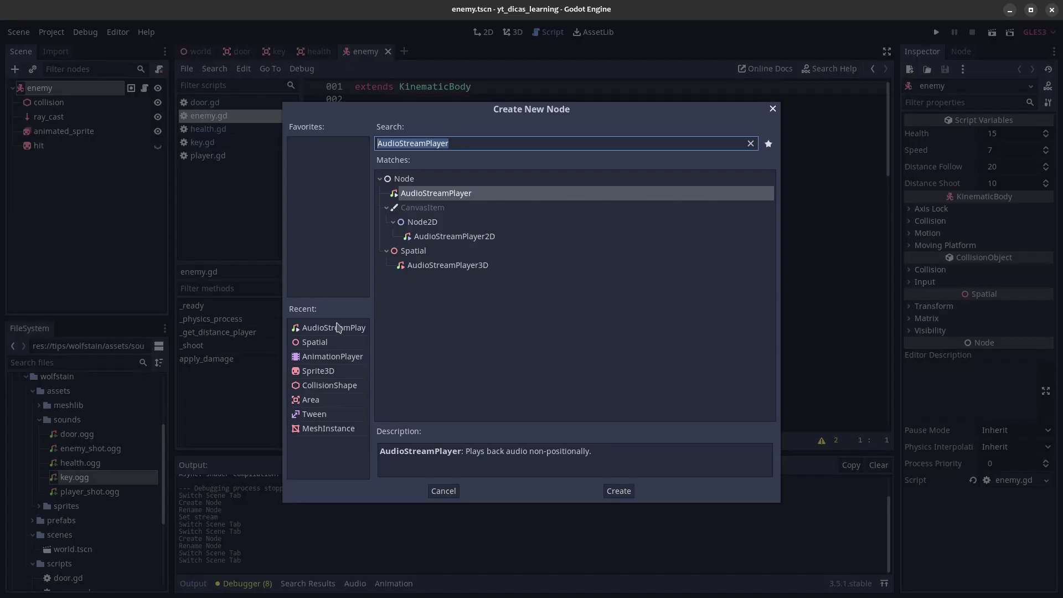
double_click(337, 326)
double_click(102, 161)
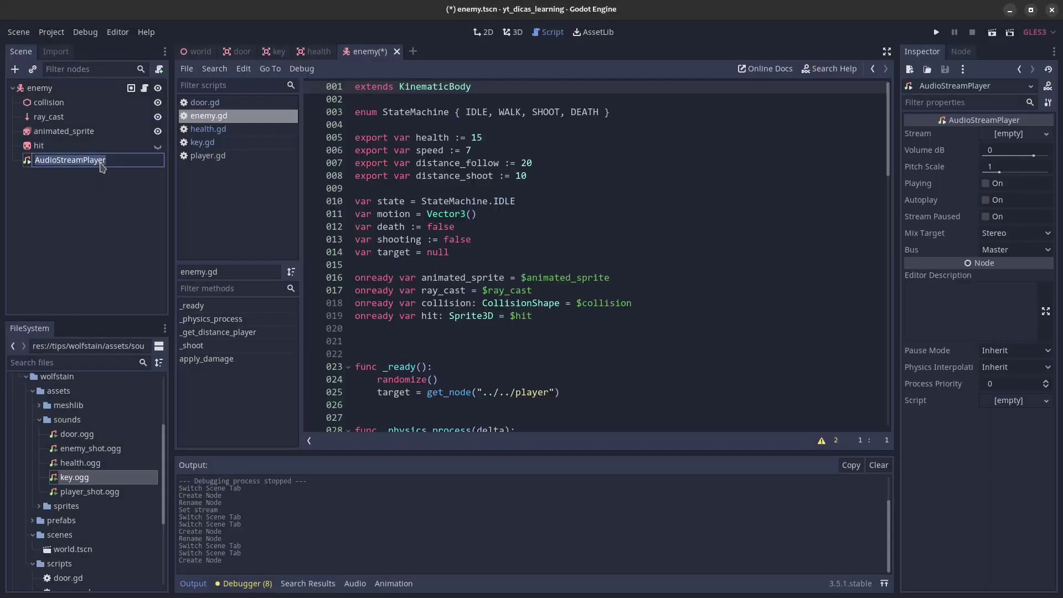
key("Home")
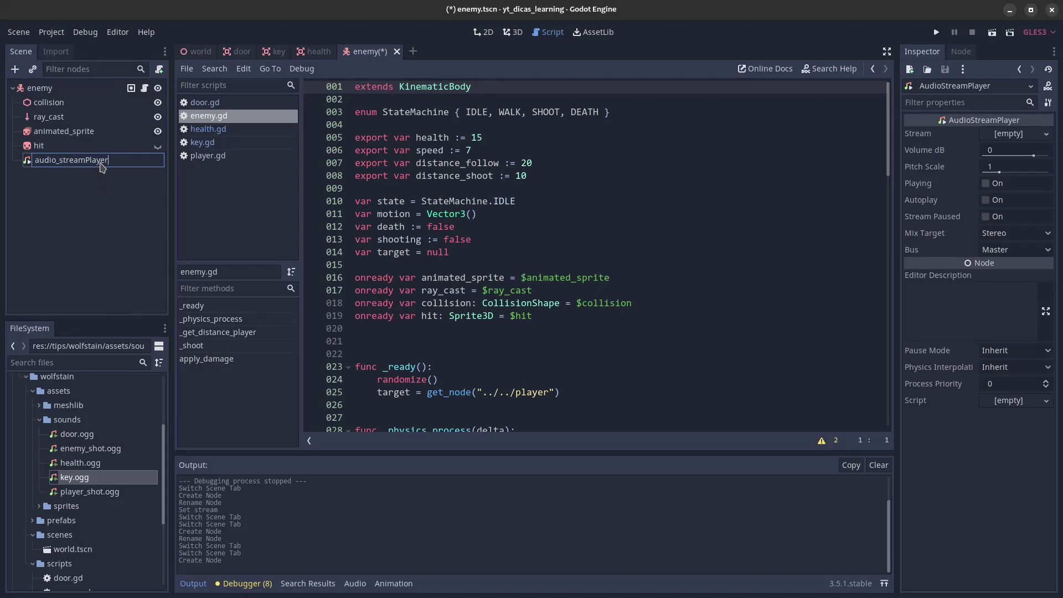
key("BackSpace")
key("Return")
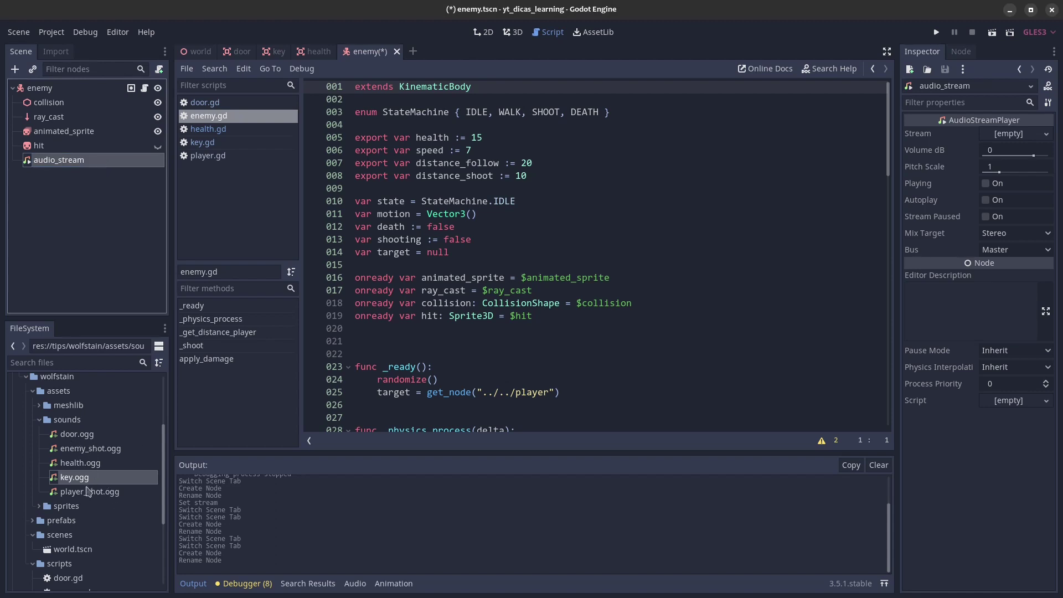
left_click_drag(90, 448, 1010, 136)
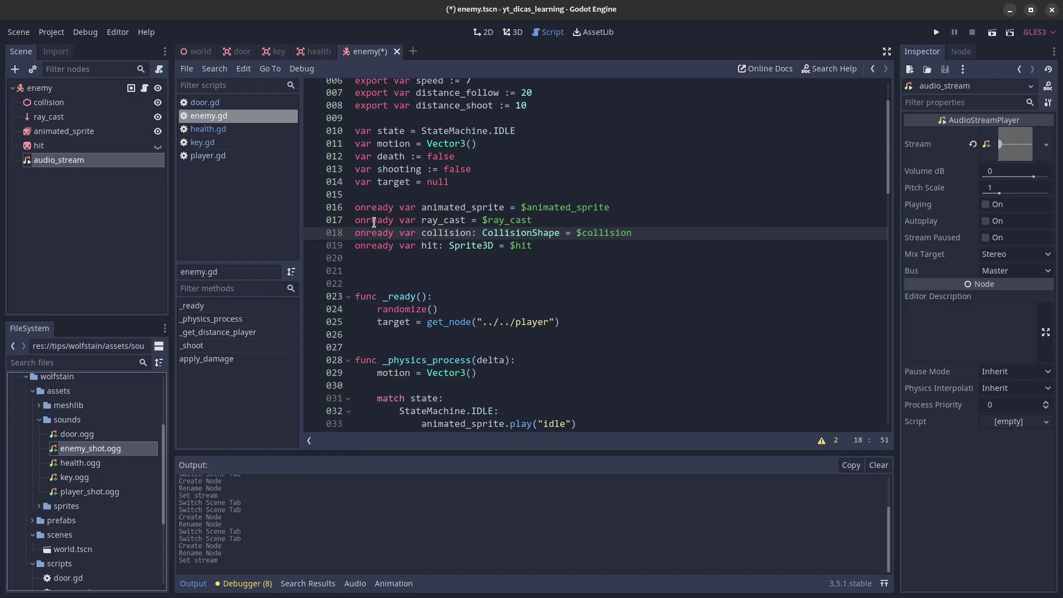
Step: In enemy.gd's _shoot, call $audio_stream.play() after the shoot animation and save
scroll(557, 291, "down", 9)
scroll(556, 292, "down", 3)
scroll(556, 292, "down", 3)
scroll(556, 292, "down", 4)
scroll(556, 291, "down", 1)
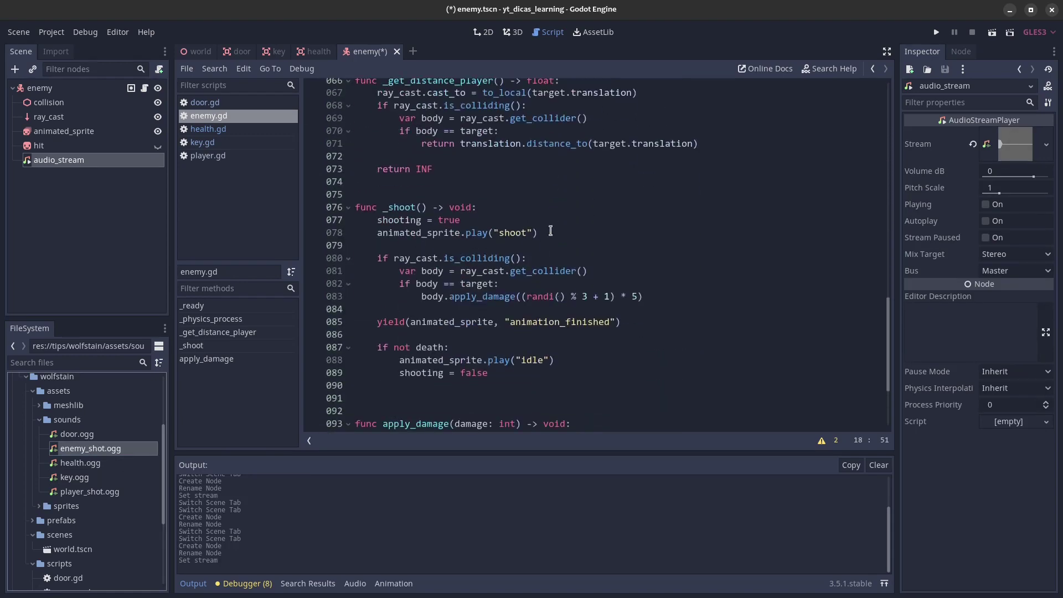
left_click(552, 232)
key("Return")
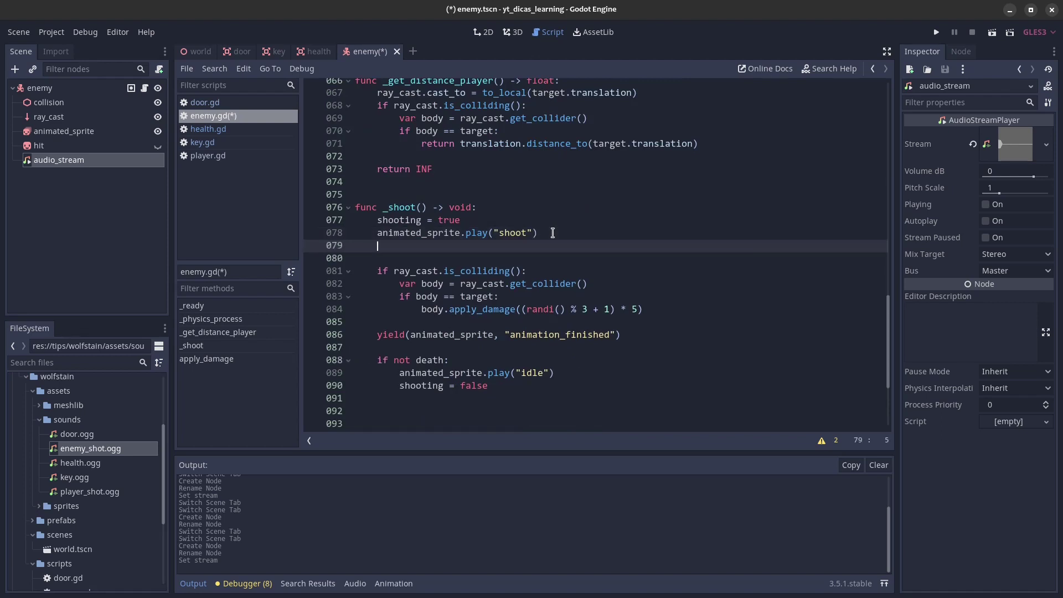
left_click_drag(50, 160, 448, 249)
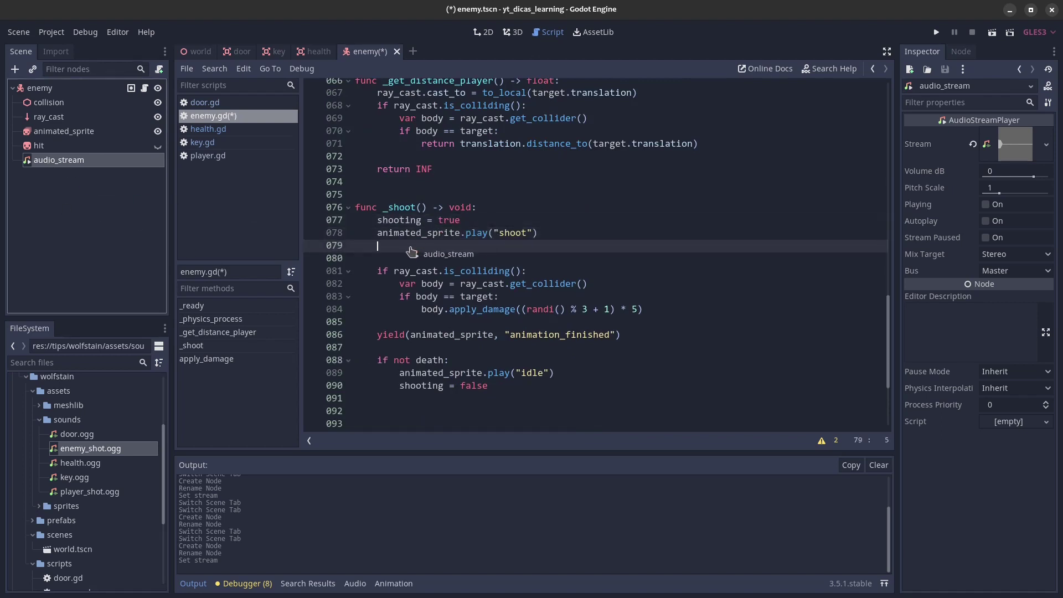
type("pl")
key("Return")
key("ctrl+s")
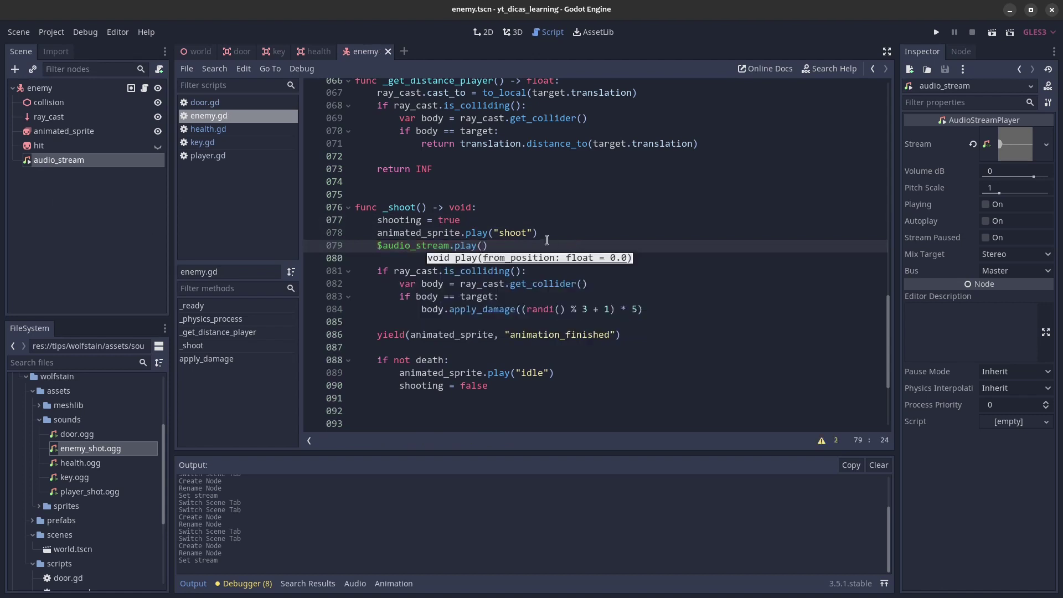
left_click(195, 55)
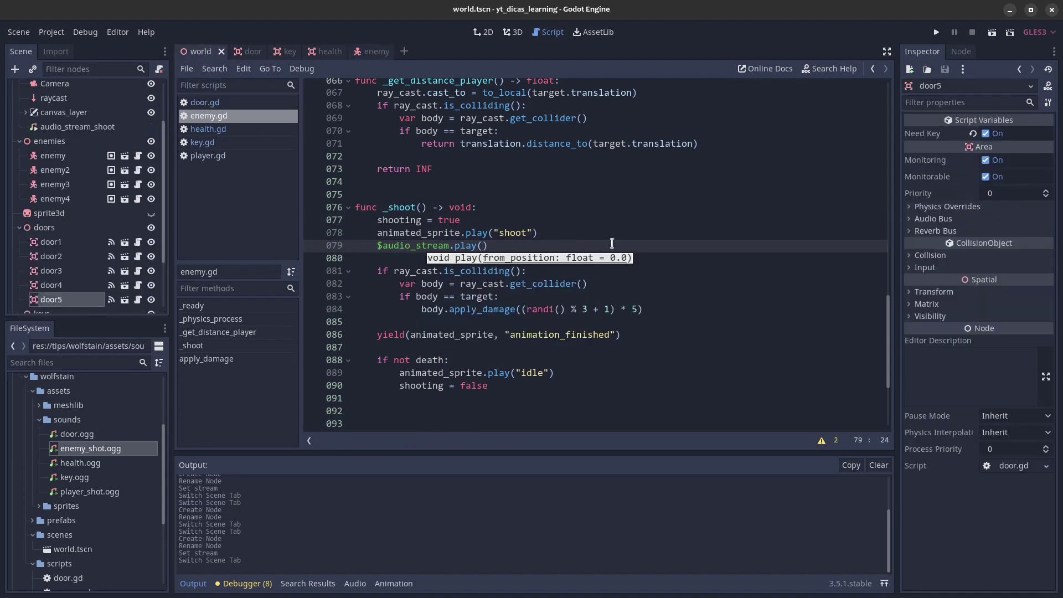
Step: Run the level from the 3D view, go through the door and shoot the first enemy
left_click(641, 229)
left_click(514, 32)
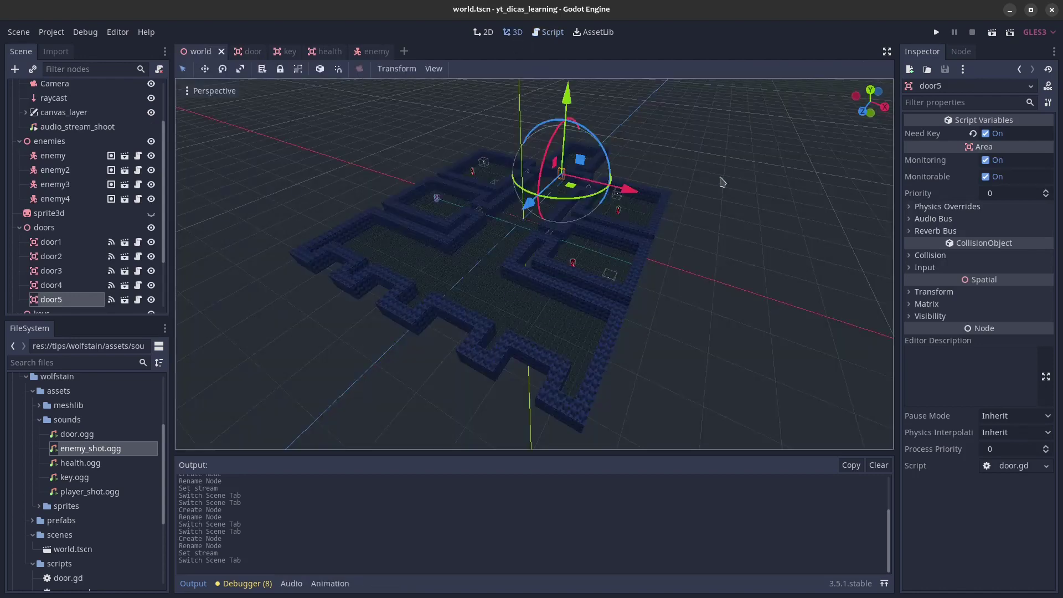
left_click(991, 33)
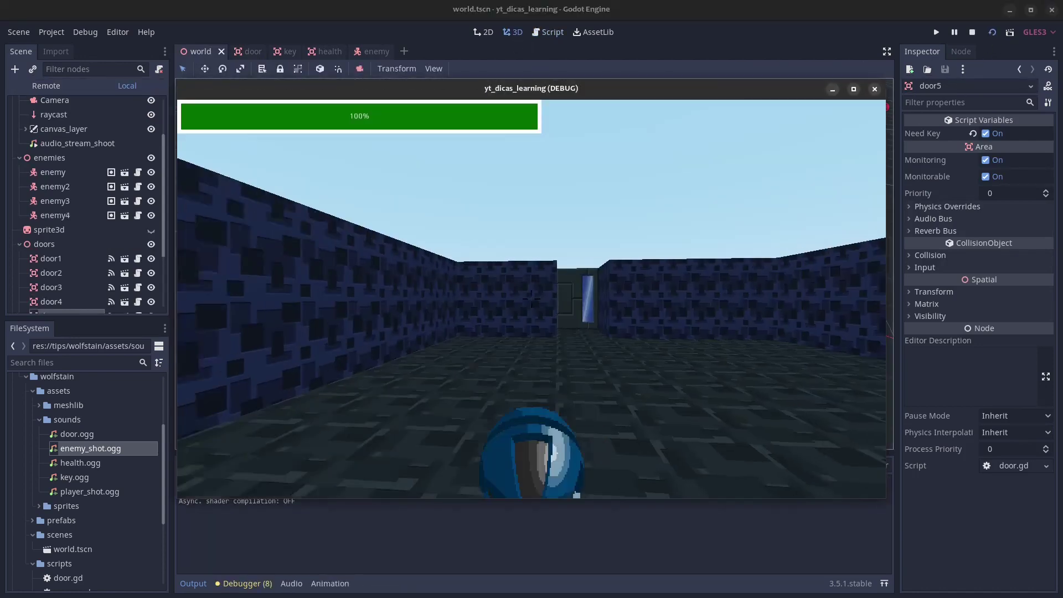
key("w")
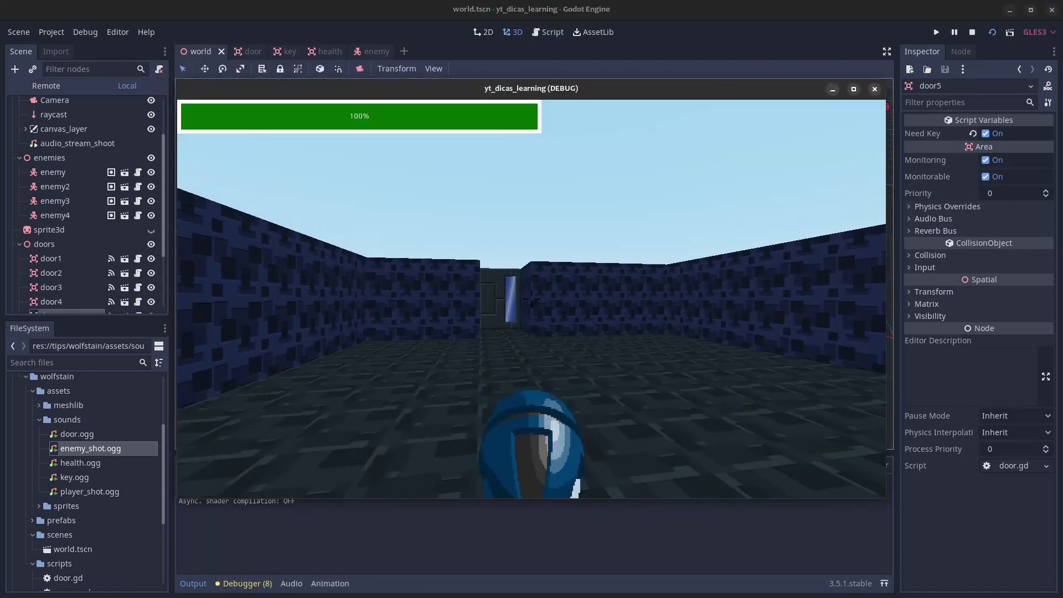
key("w")
key("w")
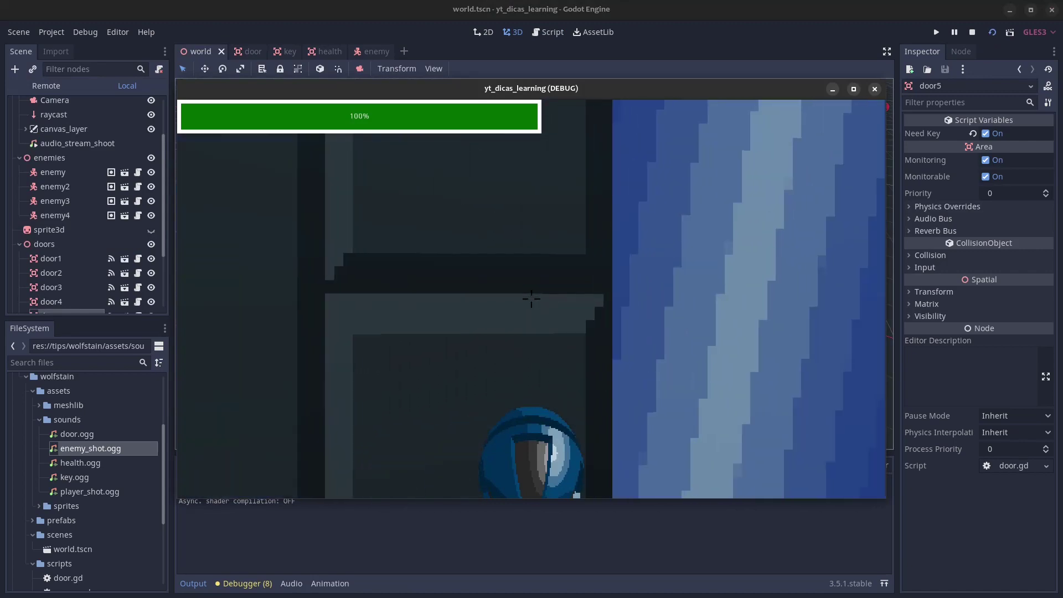
key("s")
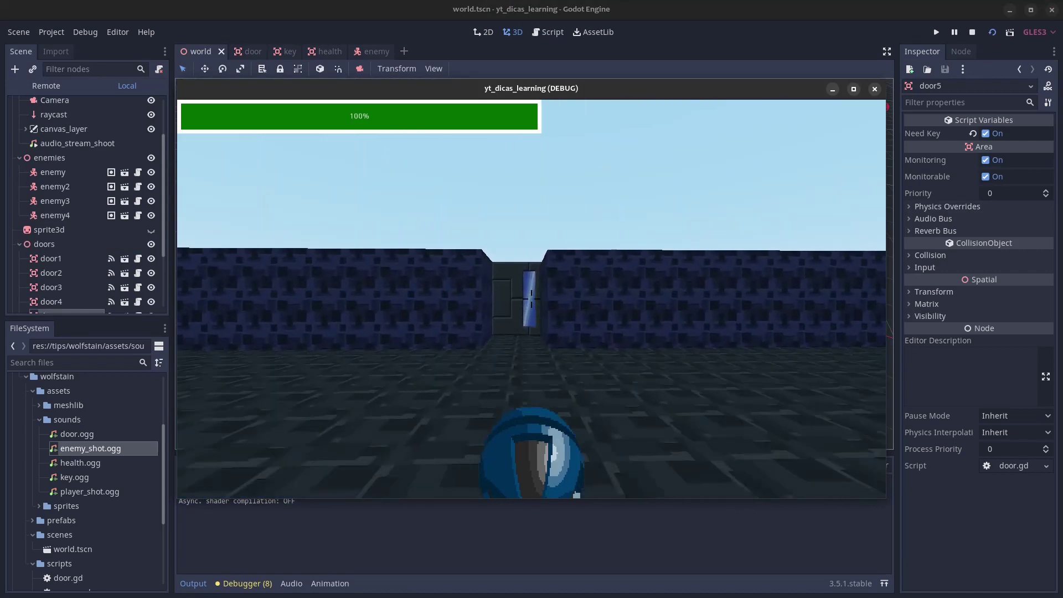
key("w")
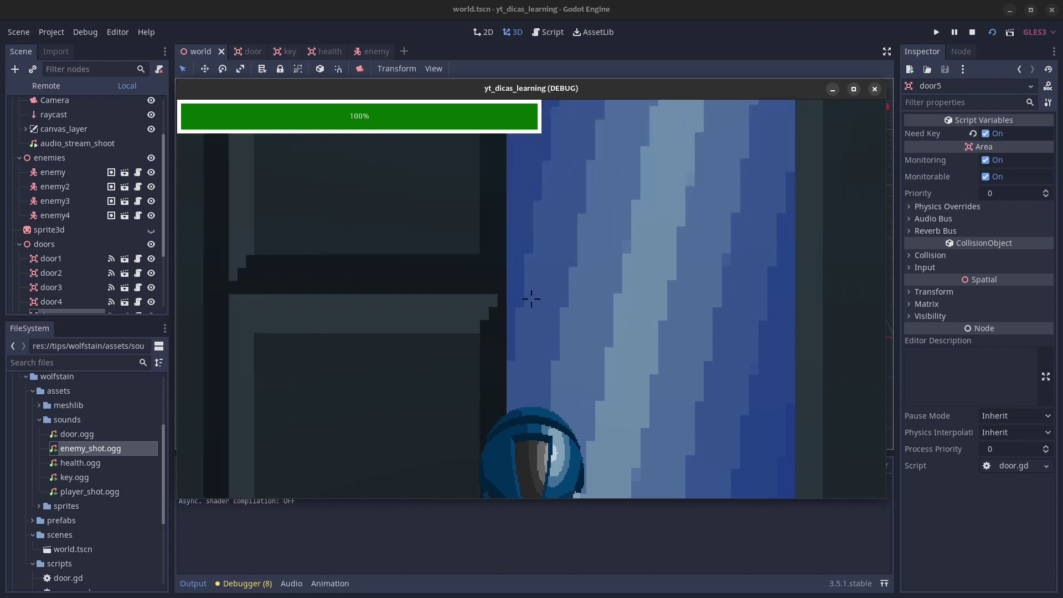
key("d")
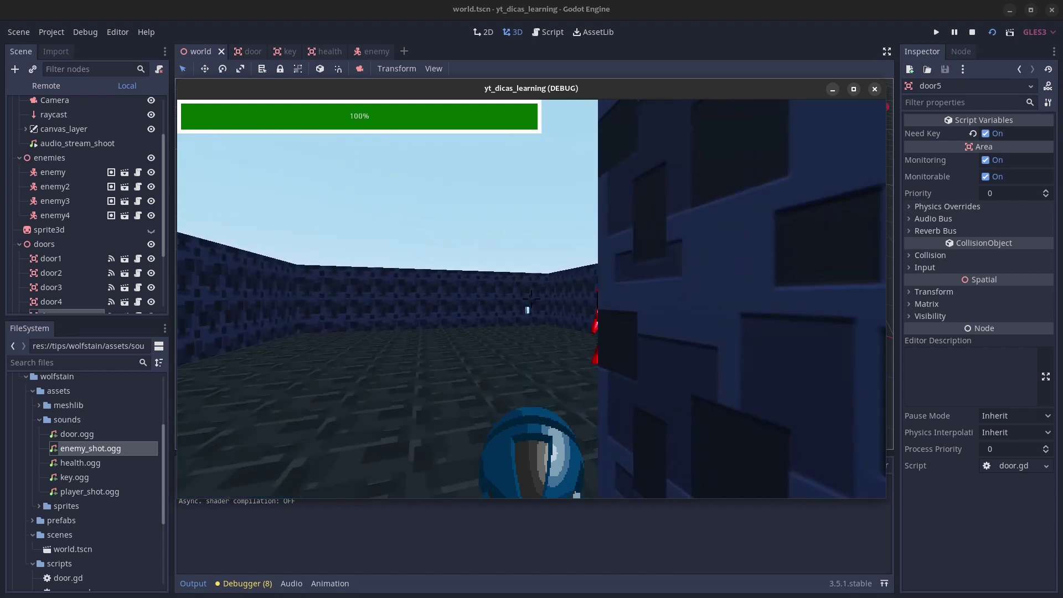
key("a")
key("space")
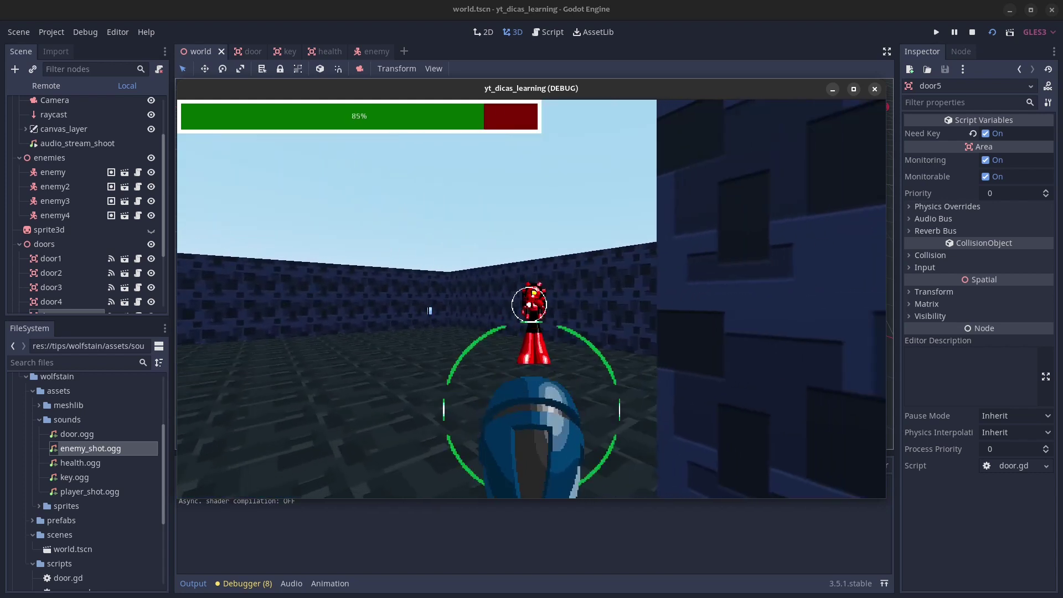
key("a")
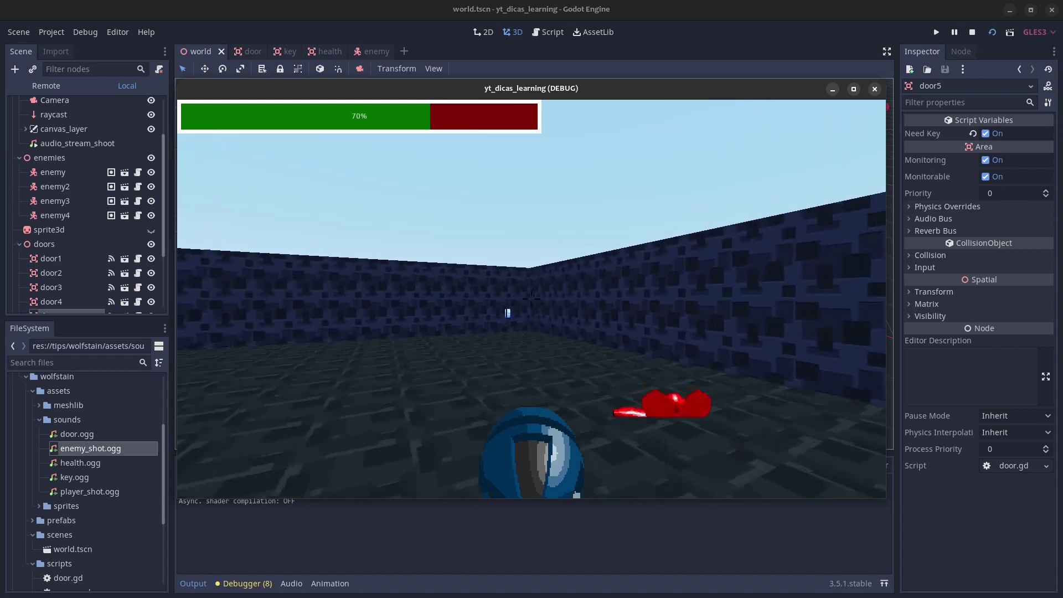
Step: Shoot the corridor enemy, collect the health pack (55% to 70%), then stop the game
key("d")
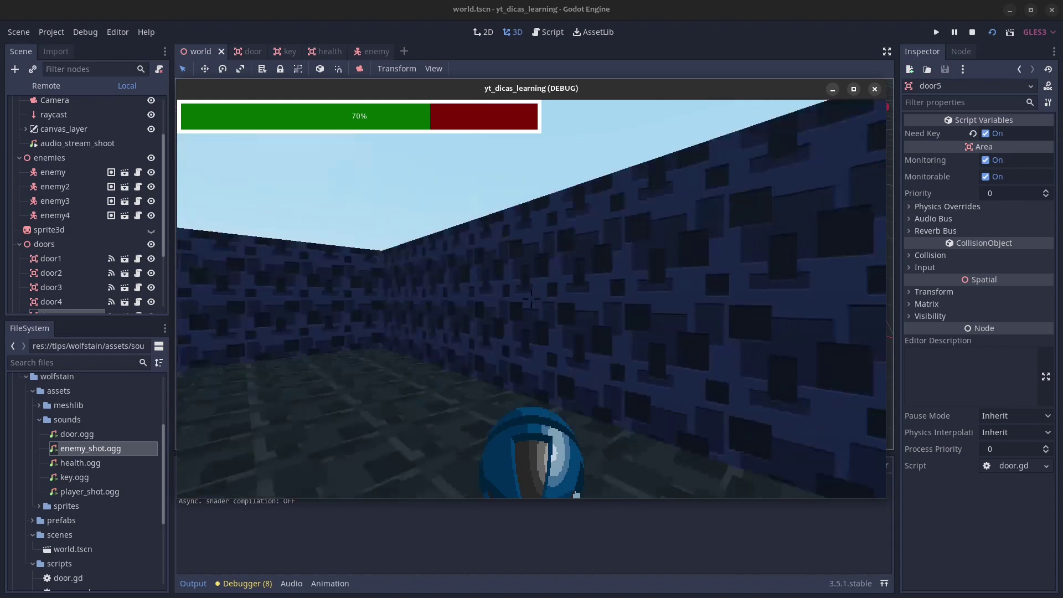
key("a")
key("w")
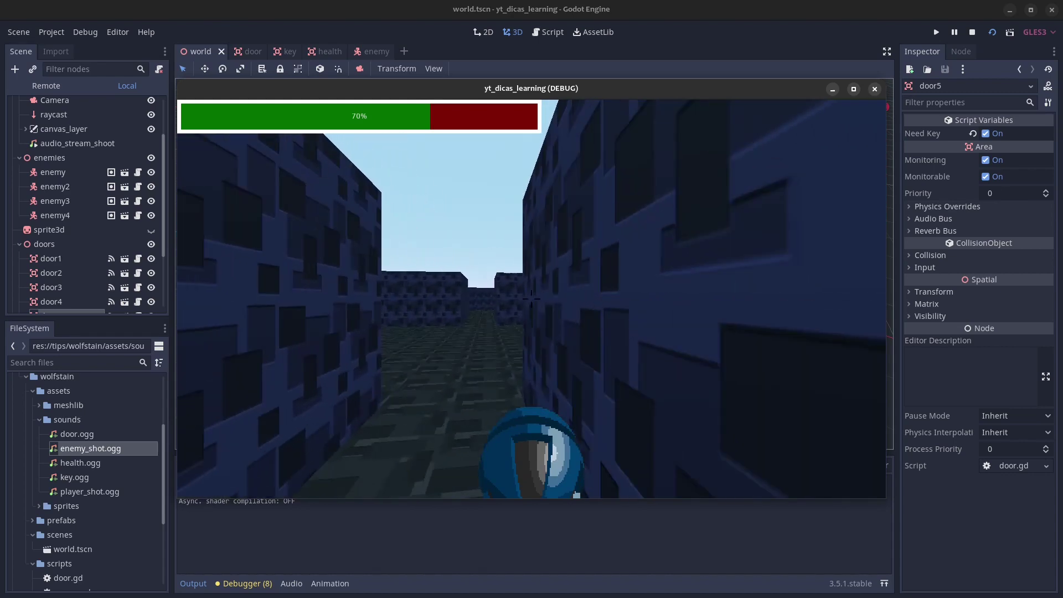
key("d")
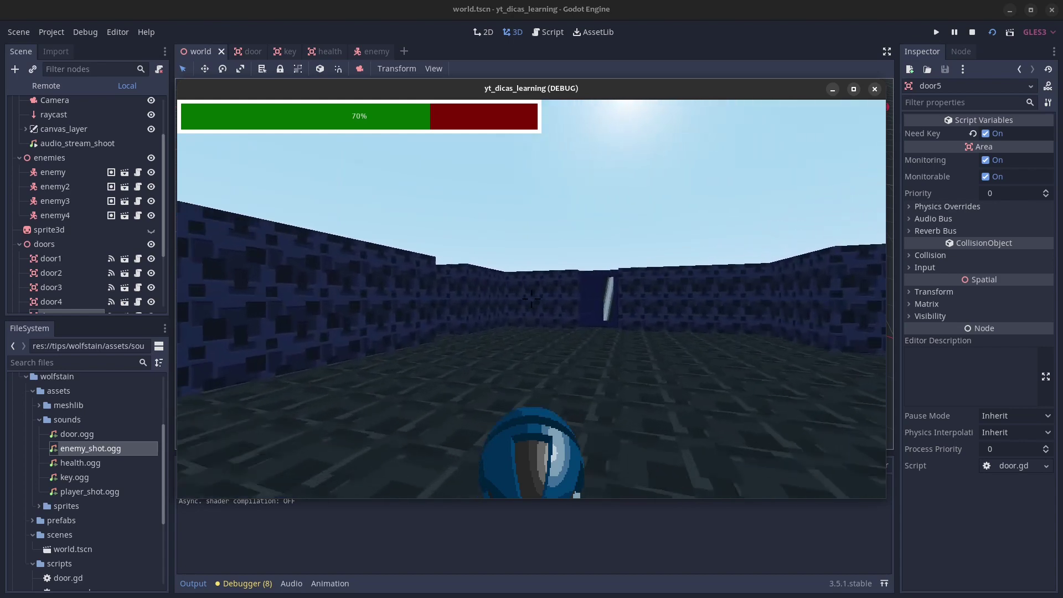
key("w")
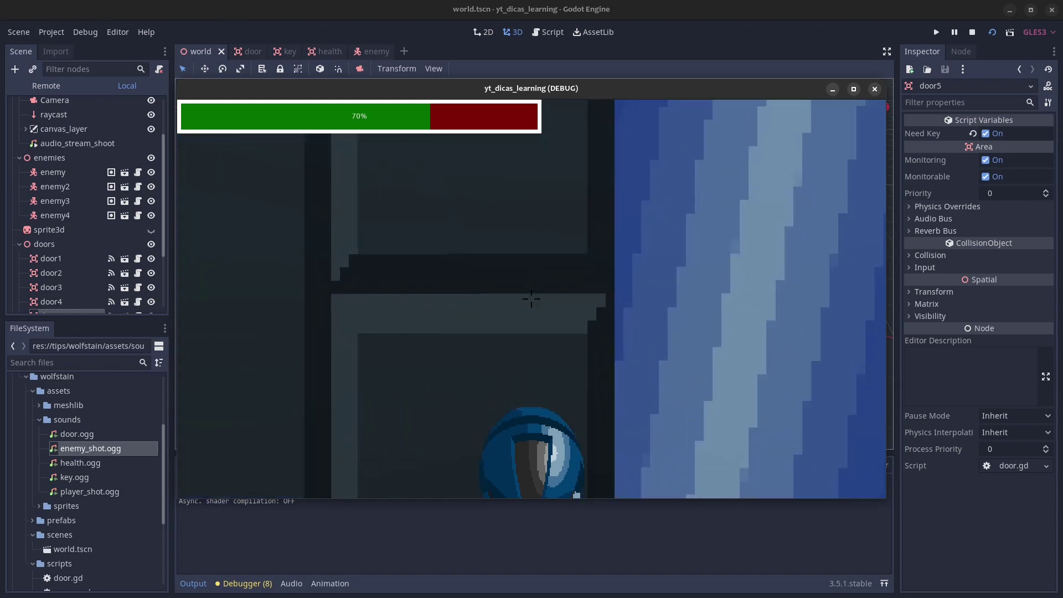
key("d")
left_click(531, 299)
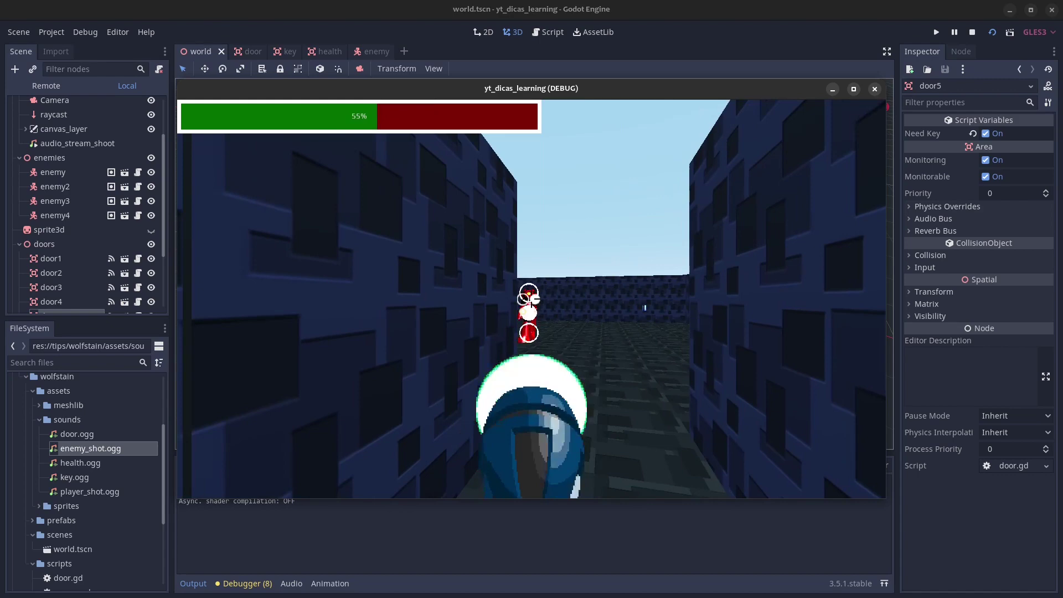
key("d")
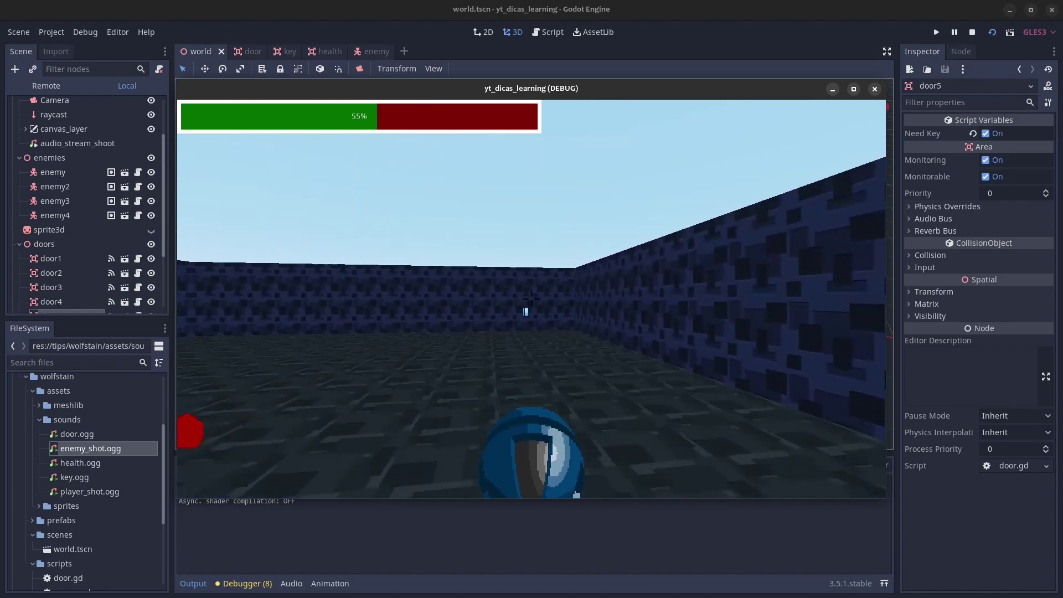
key("w")
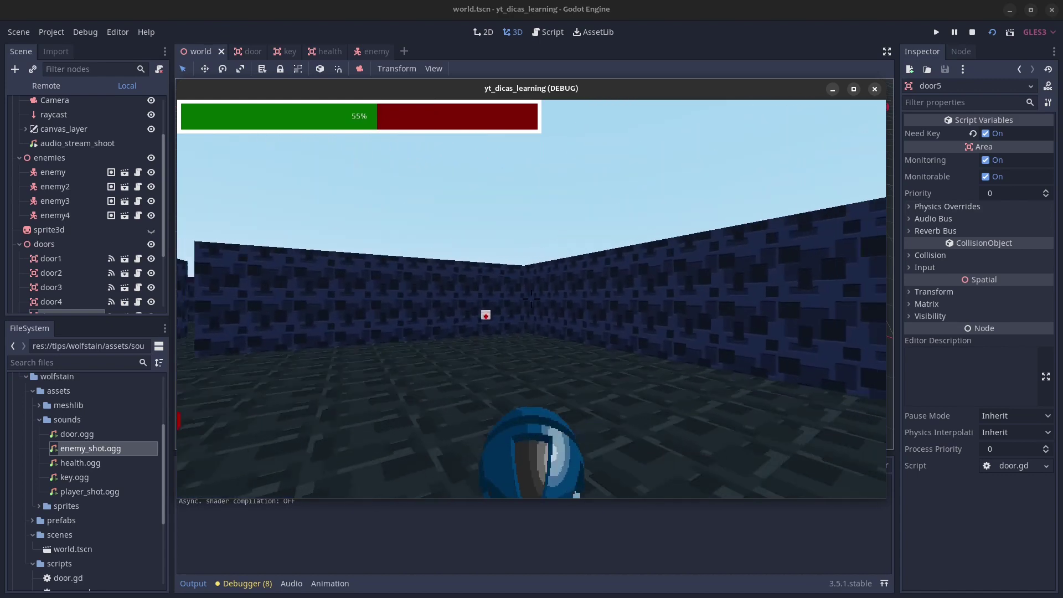
key("w")
key("a")
key("a")
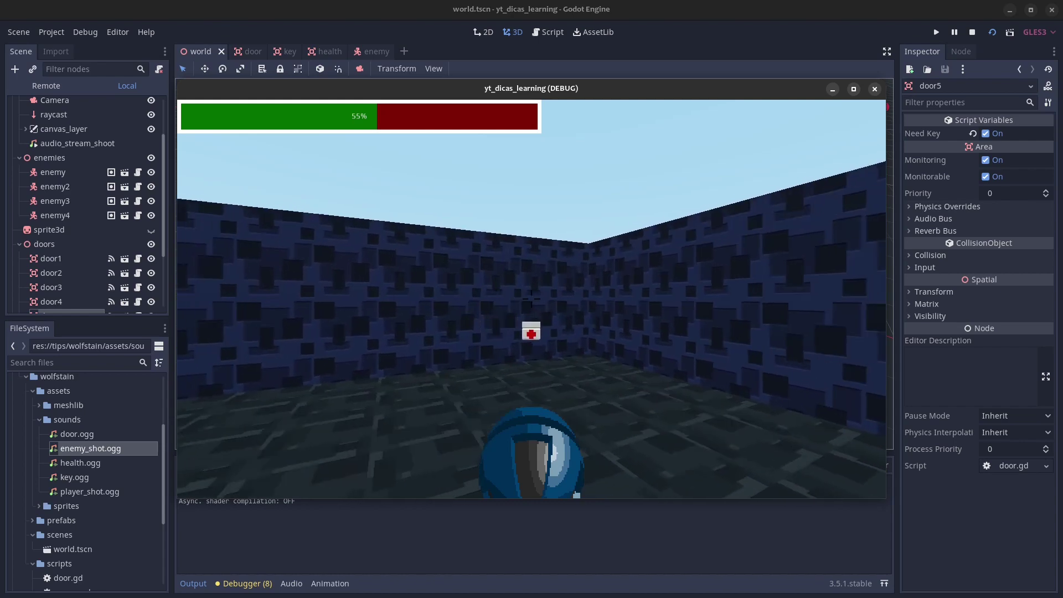
key("d")
key("a")
key("w")
key("w")
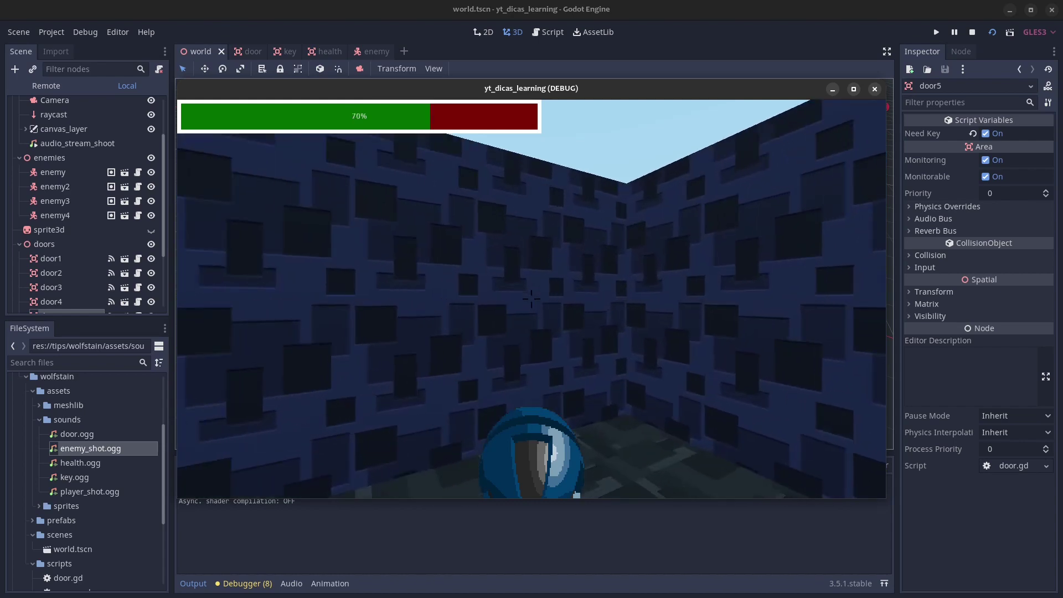
key("a")
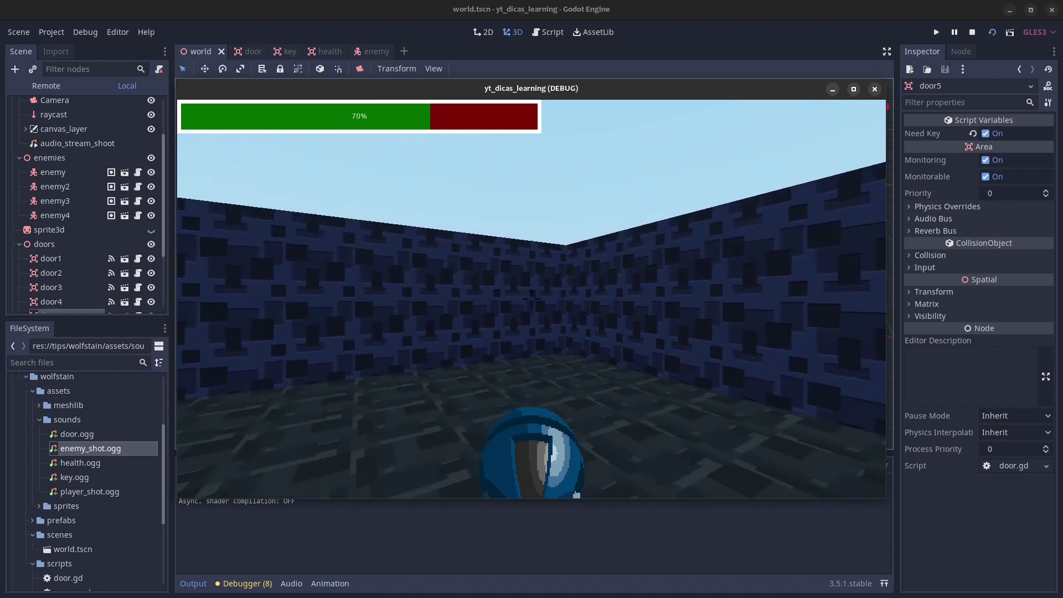
left_click(875, 88)
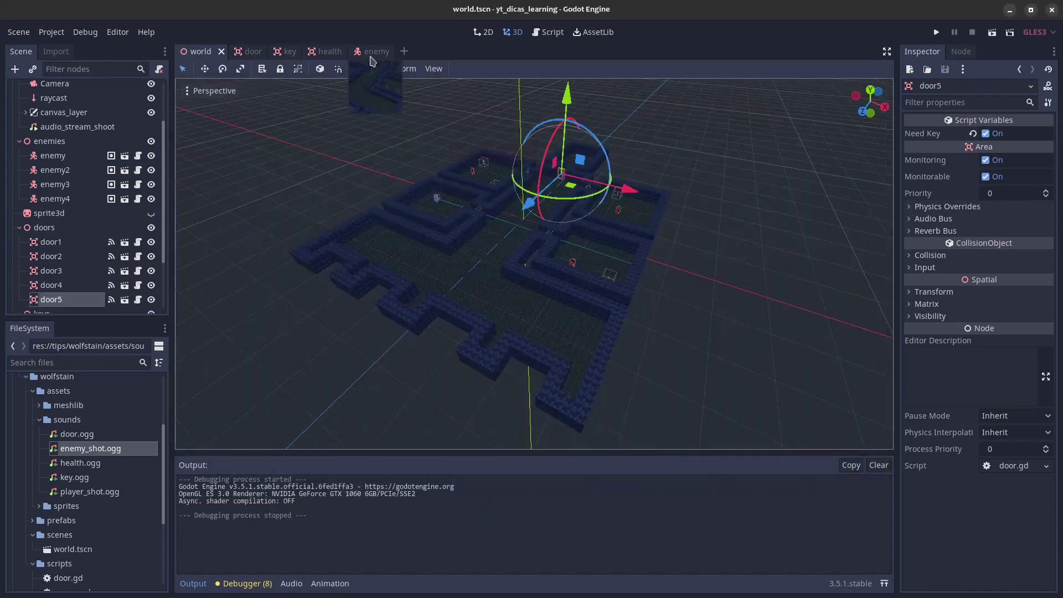
Step: Load health.ogg into the health pickup's audio_stream Stream, save, and open health.gd
left_click(329, 55)
left_click(80, 146)
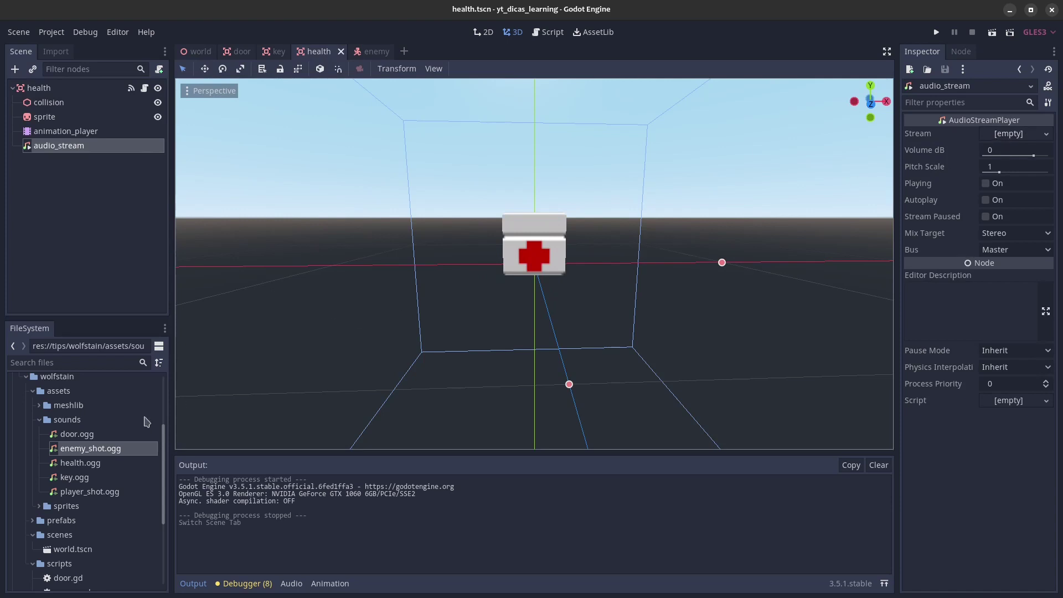
left_click_drag(96, 468, 482, 385)
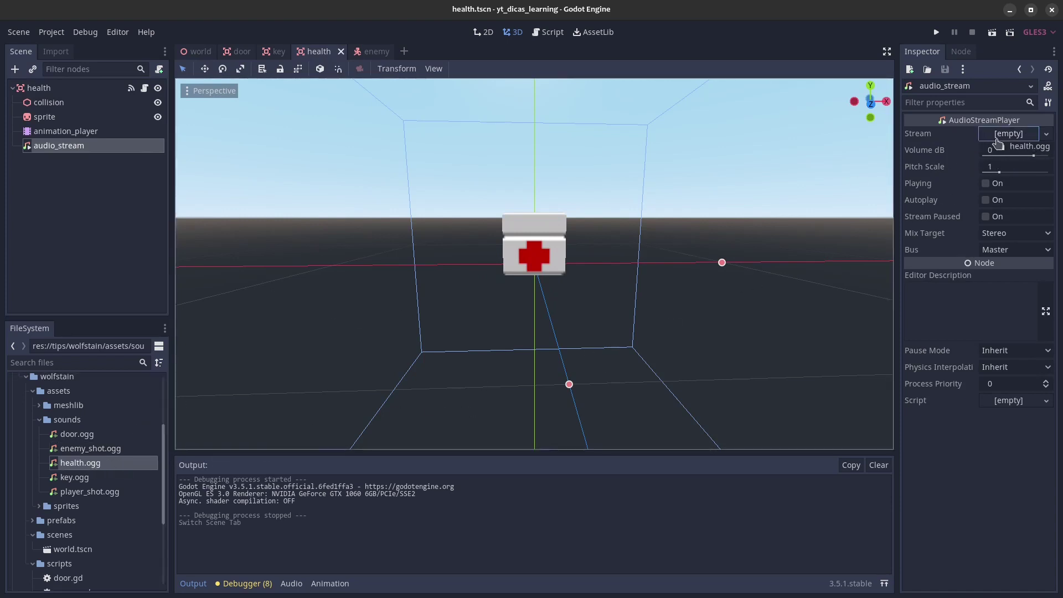
left_click_drag(996, 143, 996, 138)
key("ctrl+s")
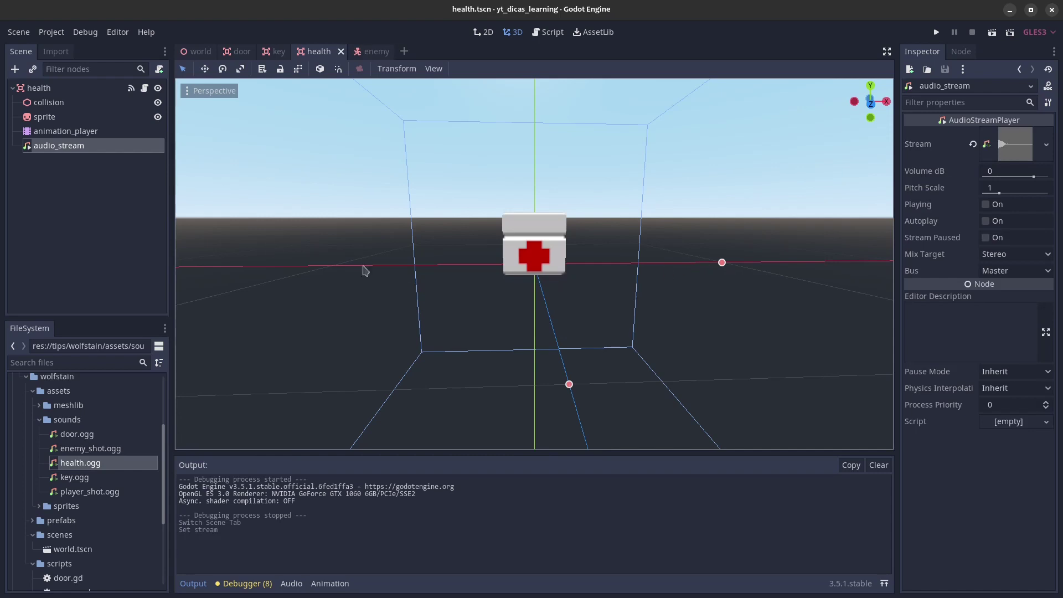
left_click(144, 90)
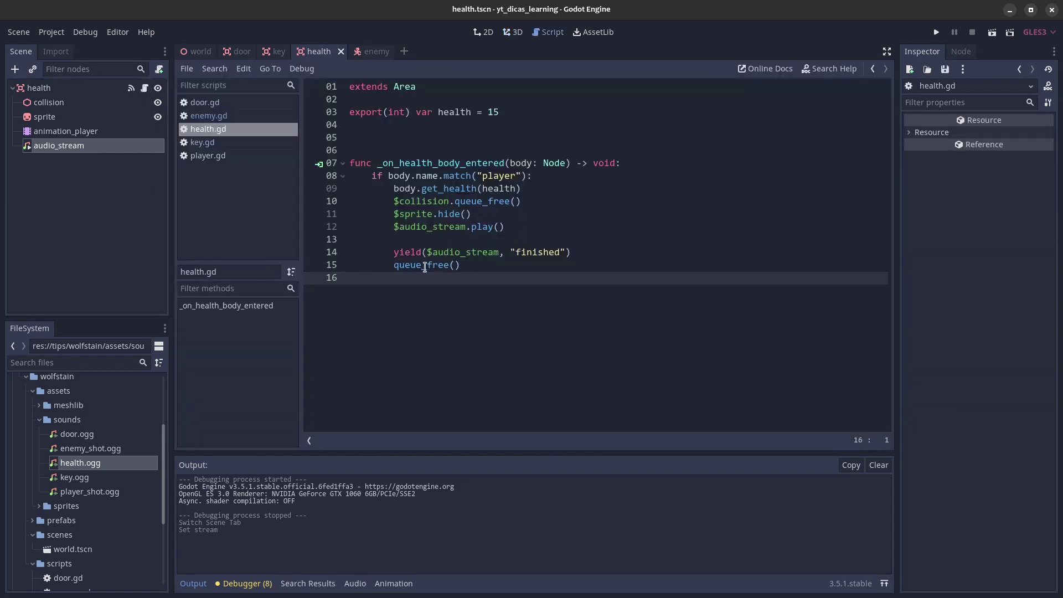
left_click(199, 51)
Step: Run the game, open the first door, shoot the enemy and collect the health pickup
left_click(992, 34)
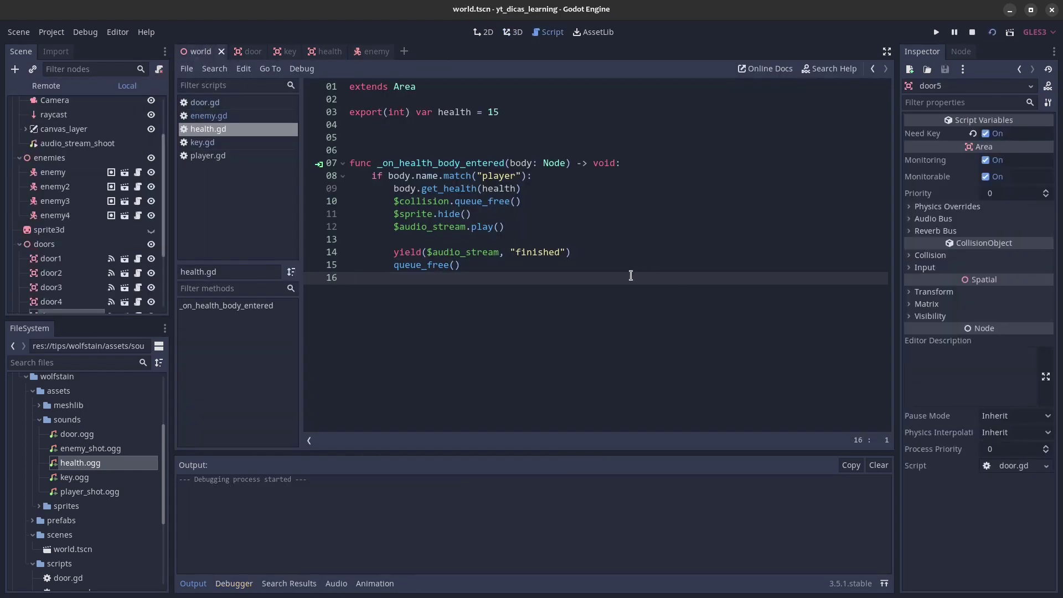
key("Left")
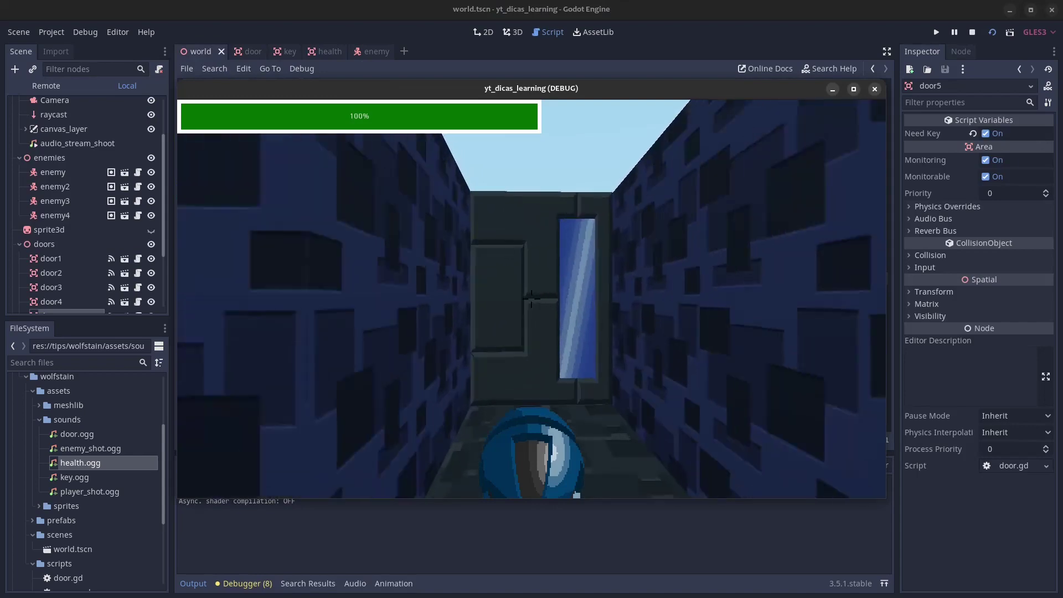
key("Up")
key("Down")
key("Up")
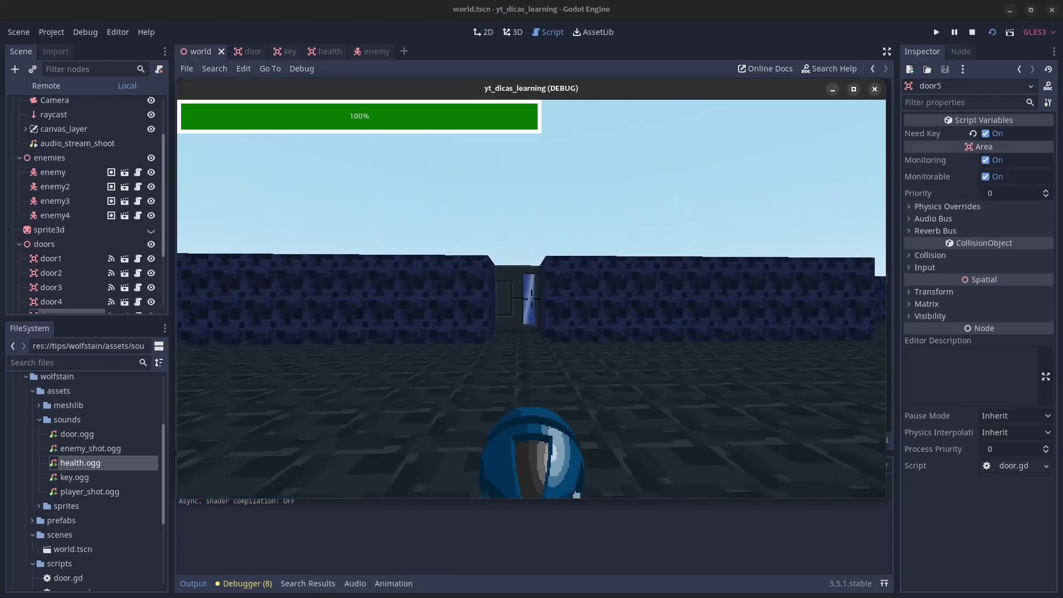
key("Up")
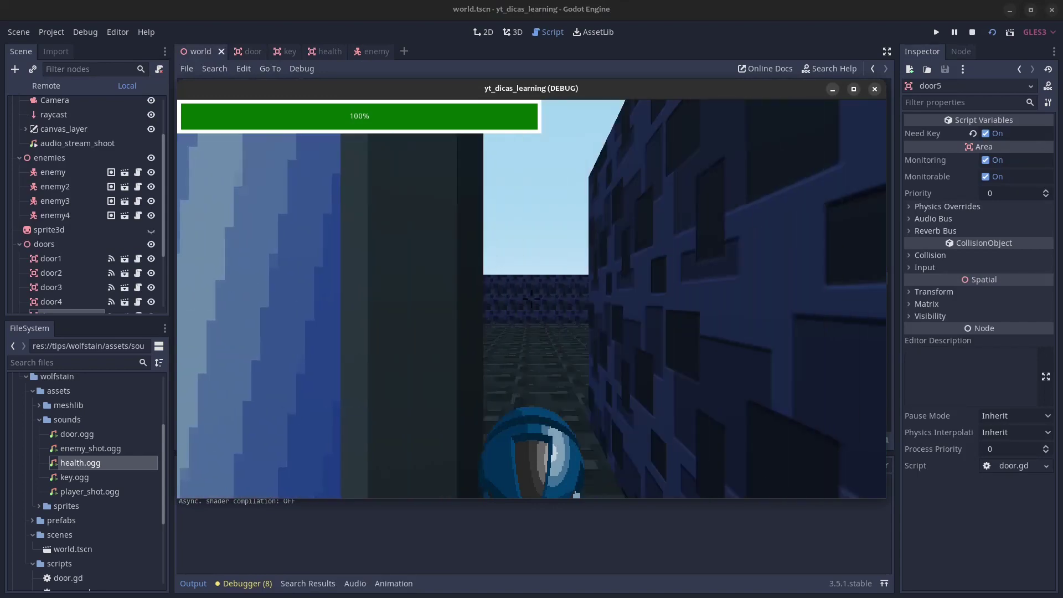
key("Left")
key("space")
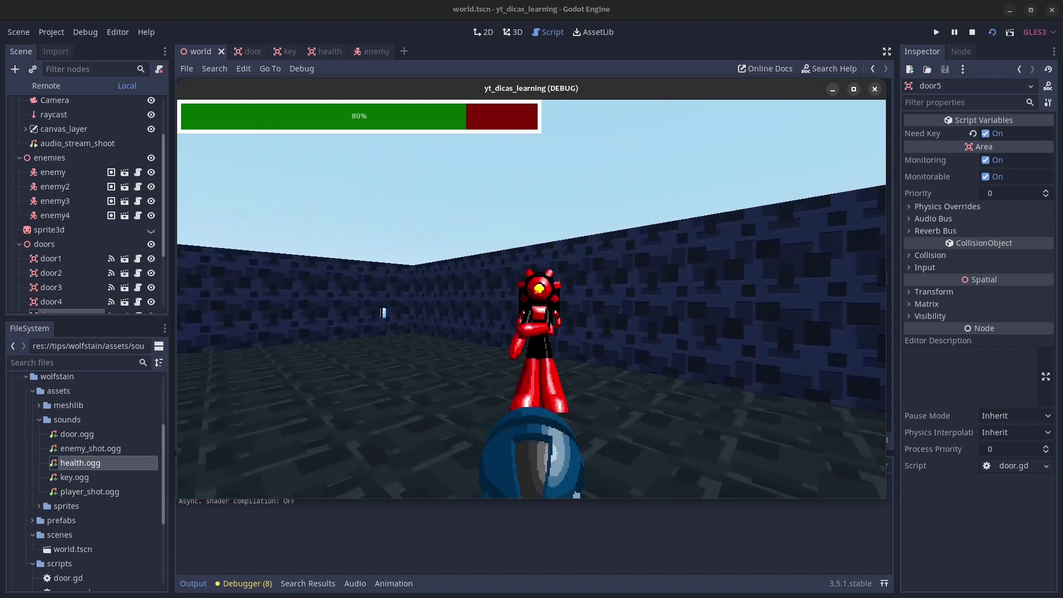
key("Left")
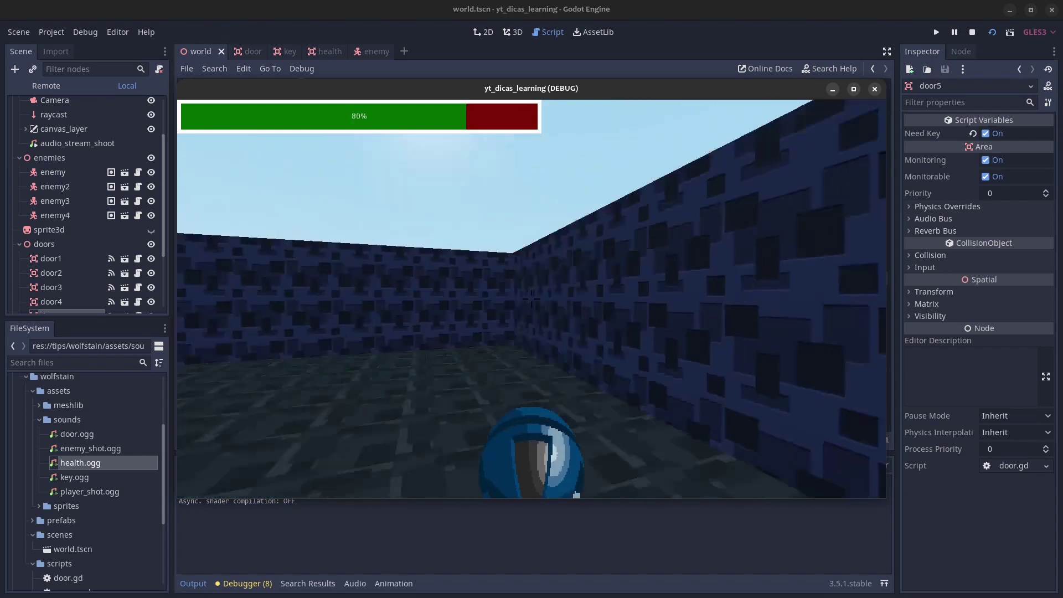
key("Left")
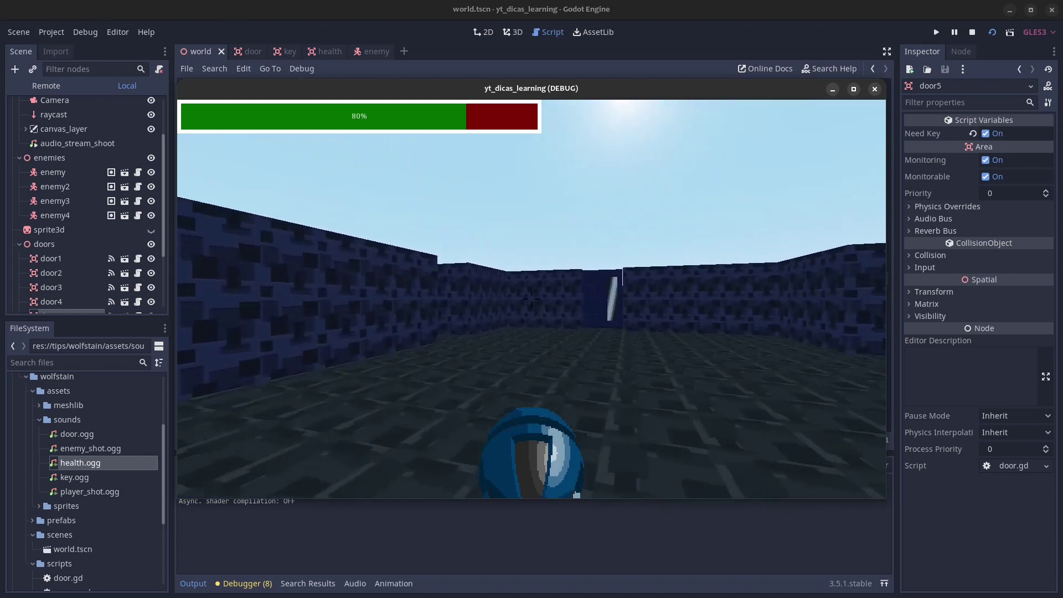
key("Up")
key("Left")
key("Up")
key("Left")
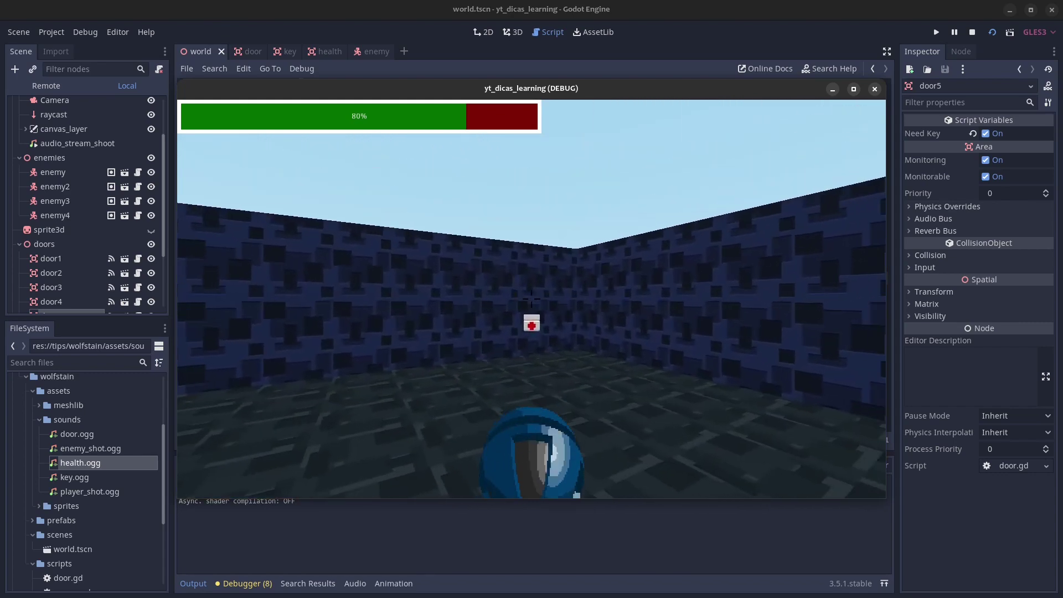
key("Up")
key("Up")
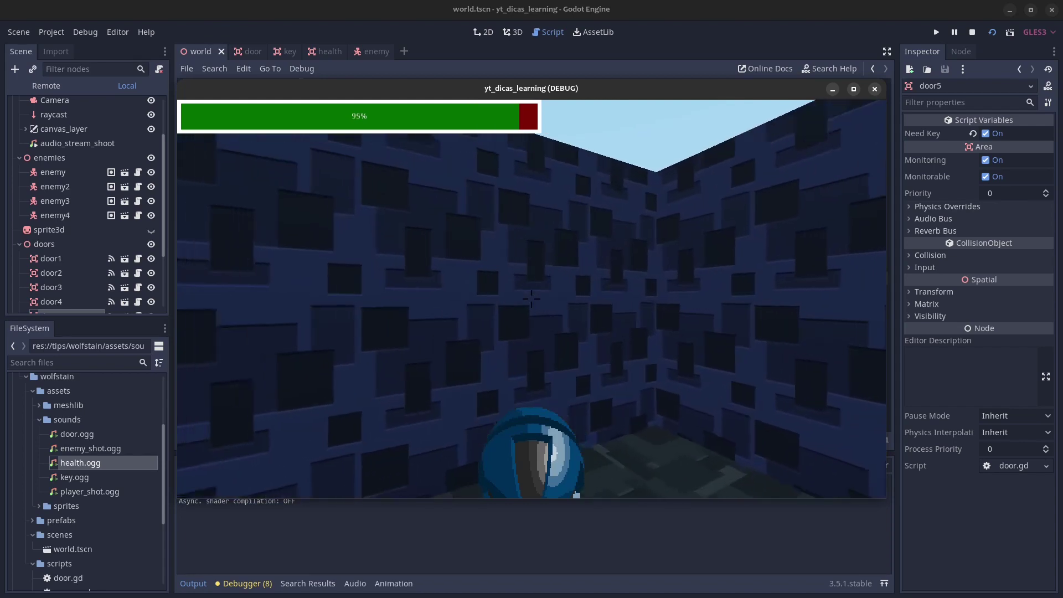
key("Left")
Step: Go through the corridor door into the far room, then stop the game at 95% health
key("Right")
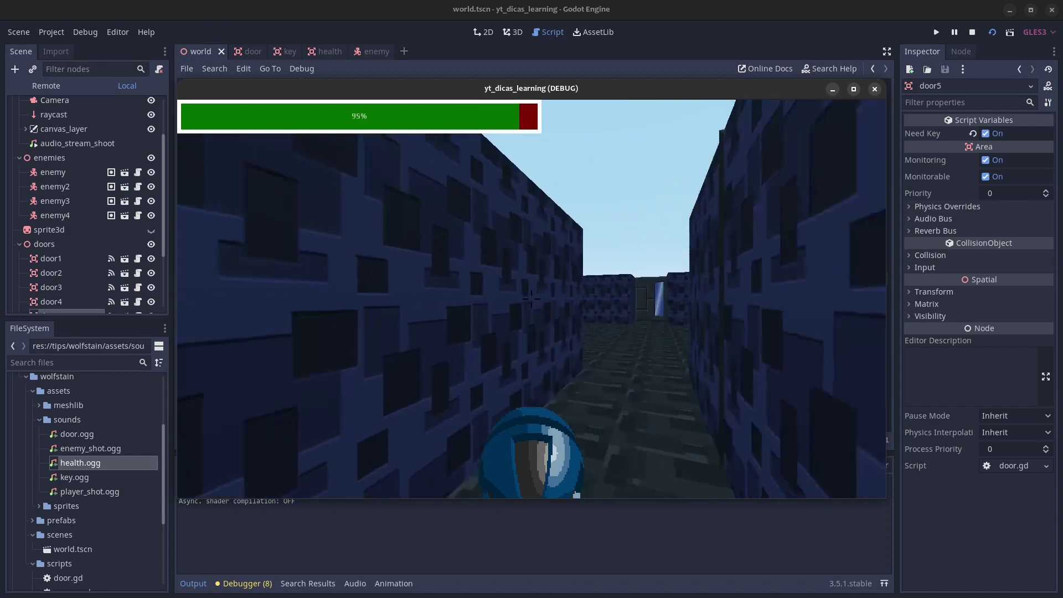
key("Left")
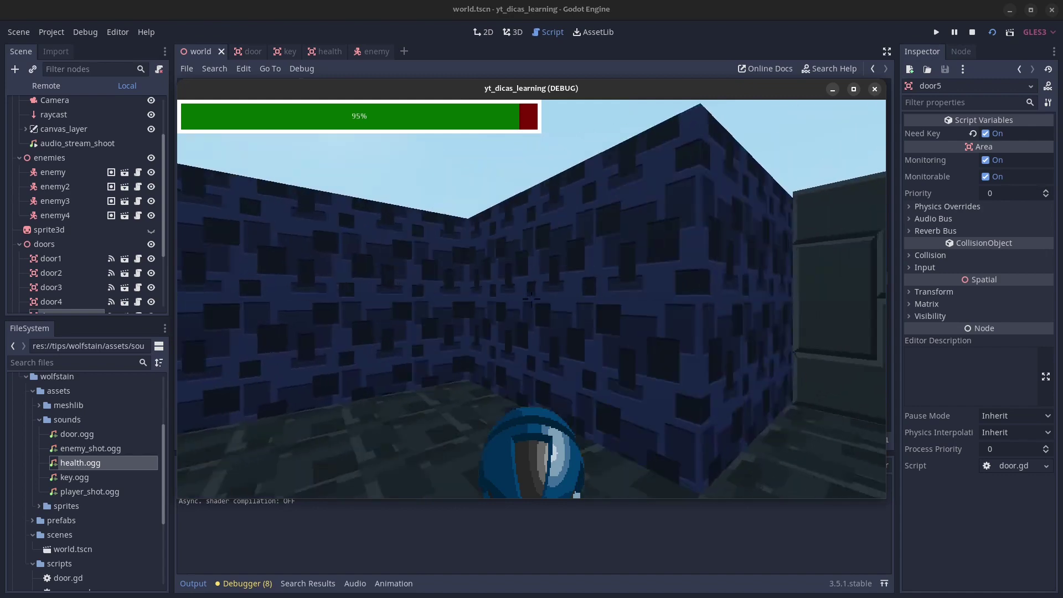
key("Right")
key("Up")
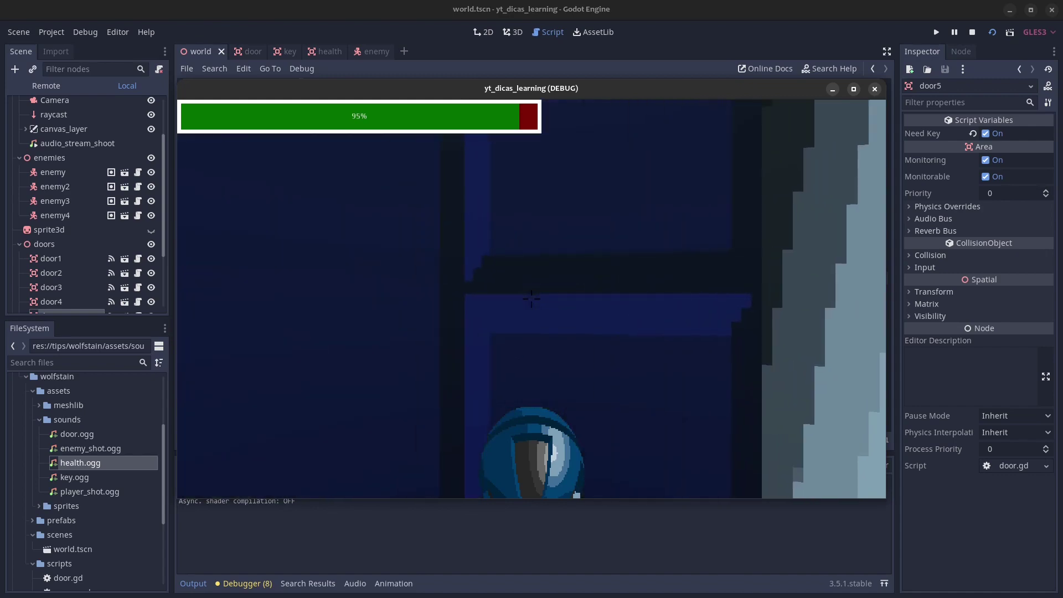
key("Down")
key("Up")
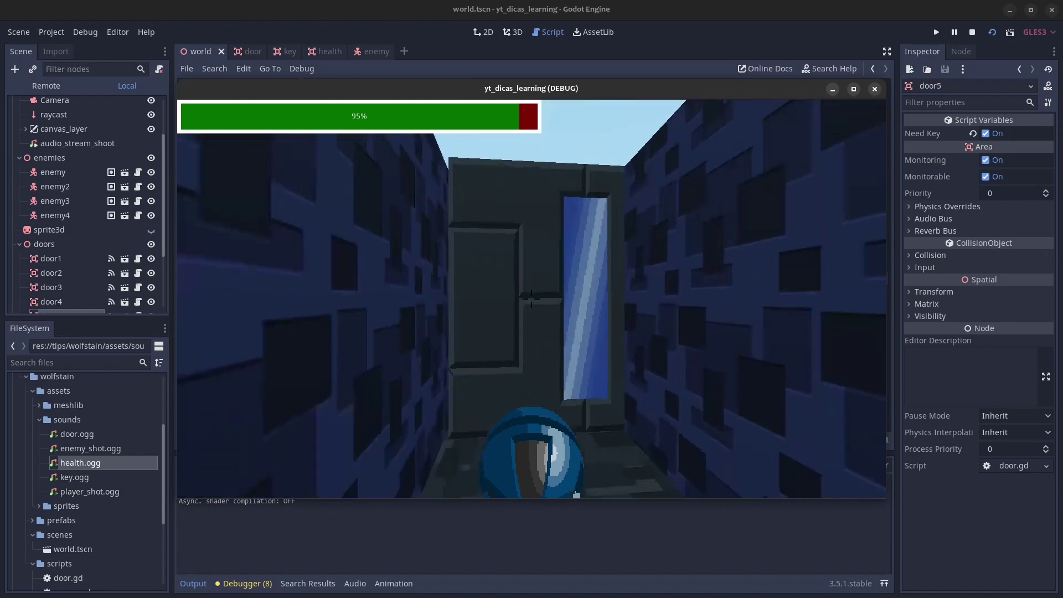
key("Up")
key("Left")
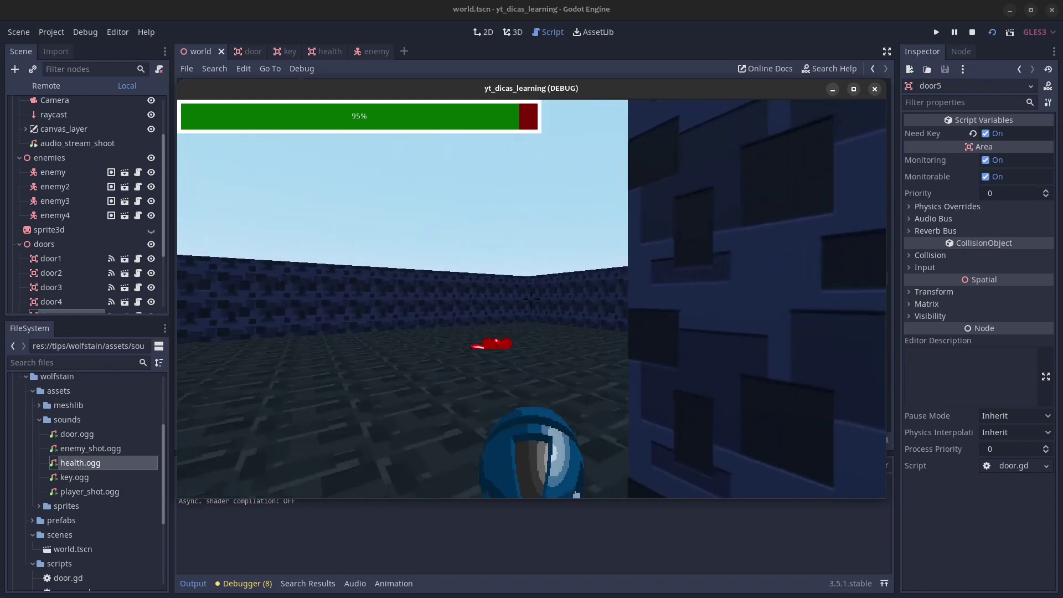
key("Left")
key("Right")
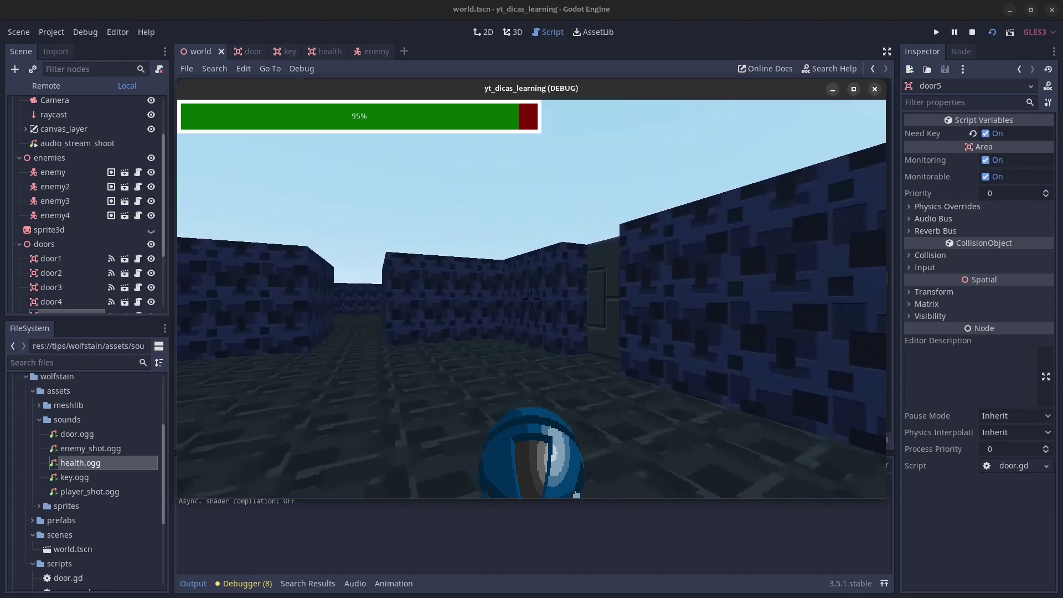
key("Left")
key("Right")
key("Up")
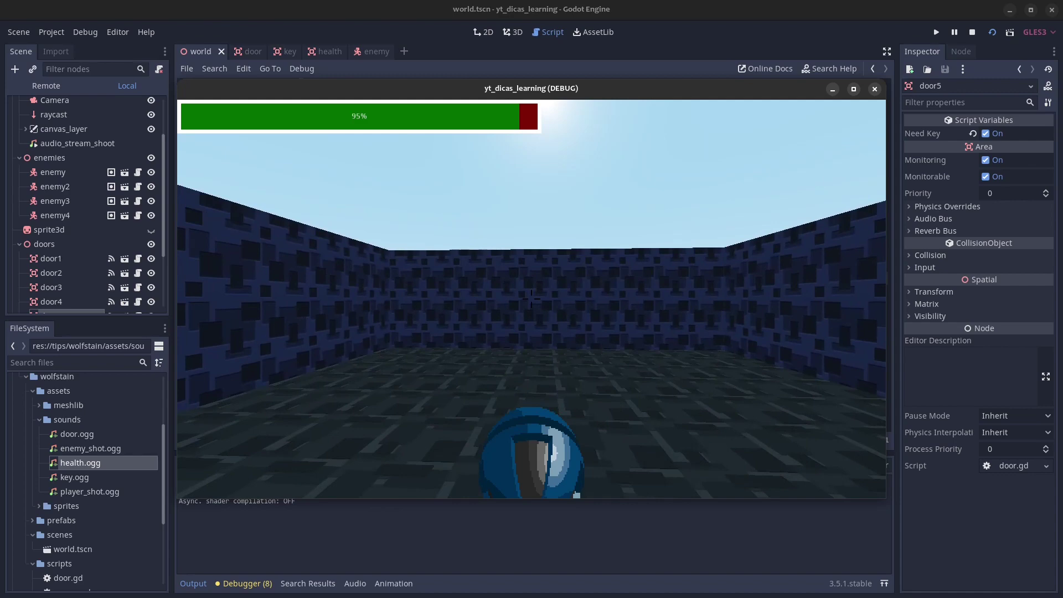
key("Up")
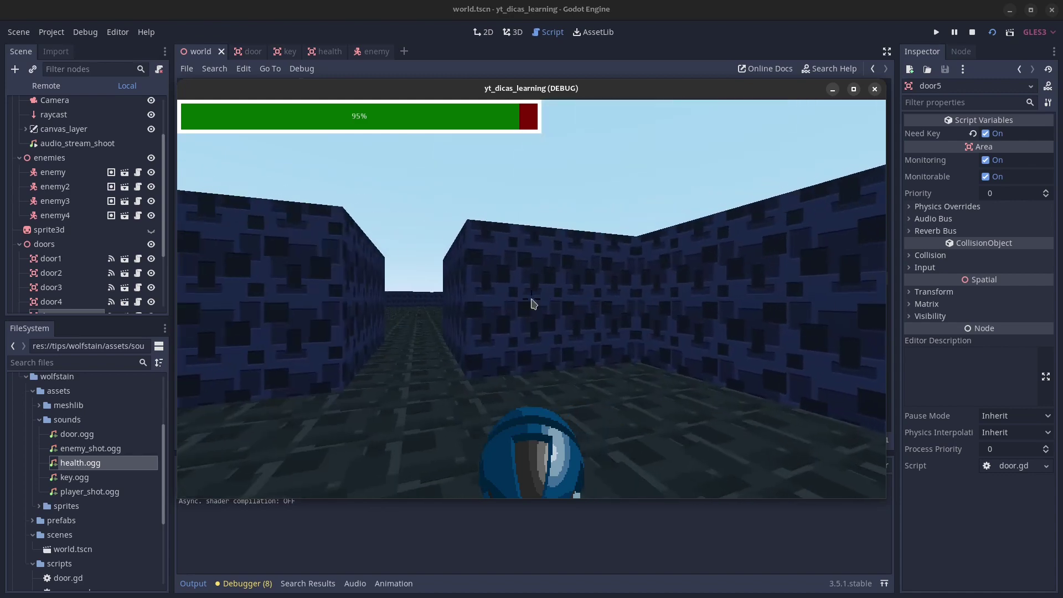
key("Left")
key("Left")
left_click(875, 90)
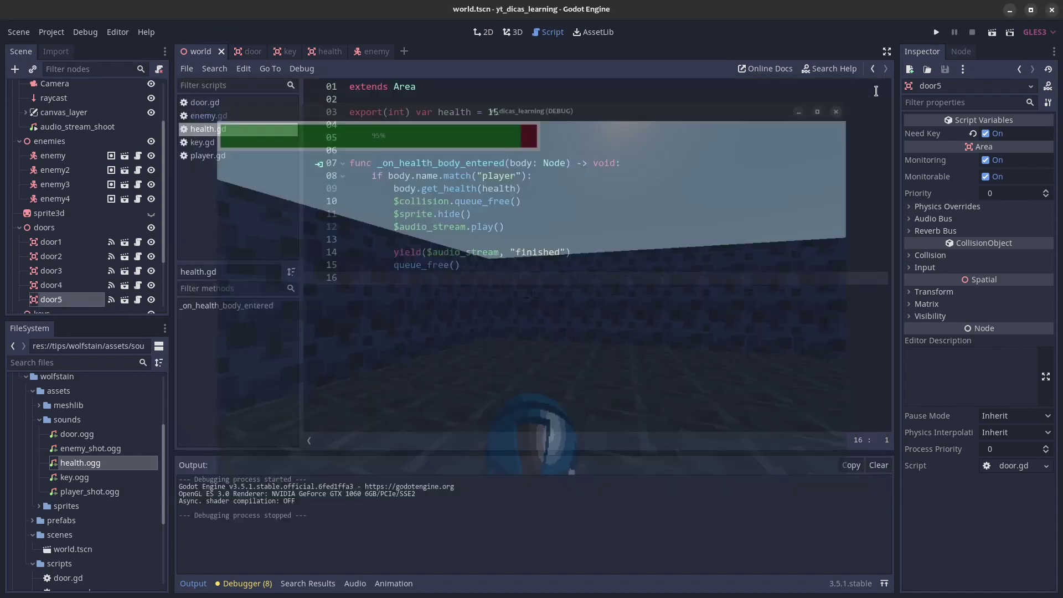
Step: Review door.gd's door-sound line, then key.gd's pickup: hide sprite, play sound, await finished, queue_free
left_click(251, 52)
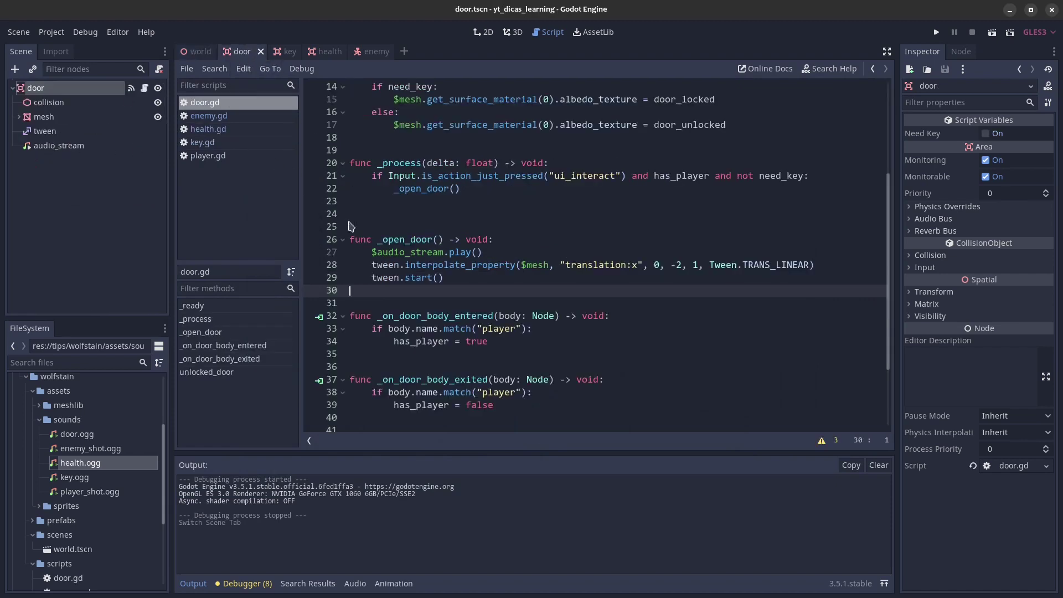
left_click_drag(364, 251, 482, 252)
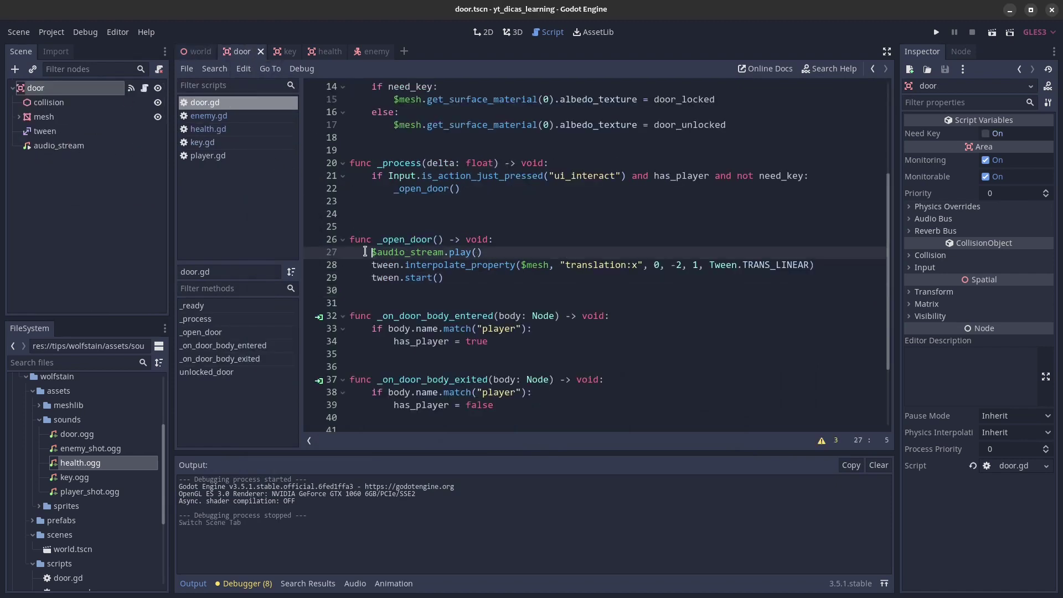
left_click(283, 52)
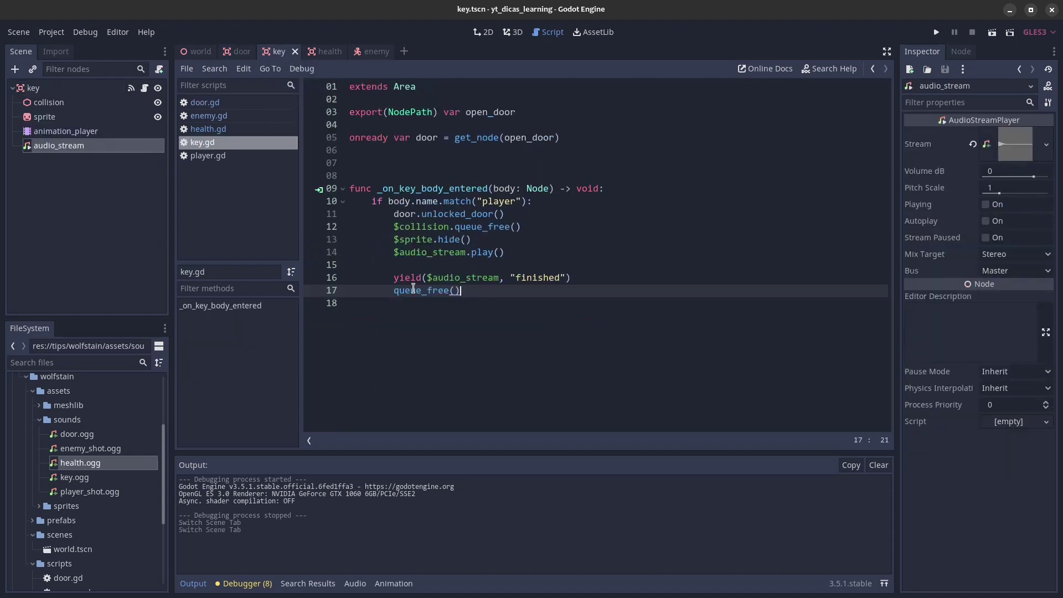
left_click_drag(391, 288, 480, 293)
left_click(378, 241)
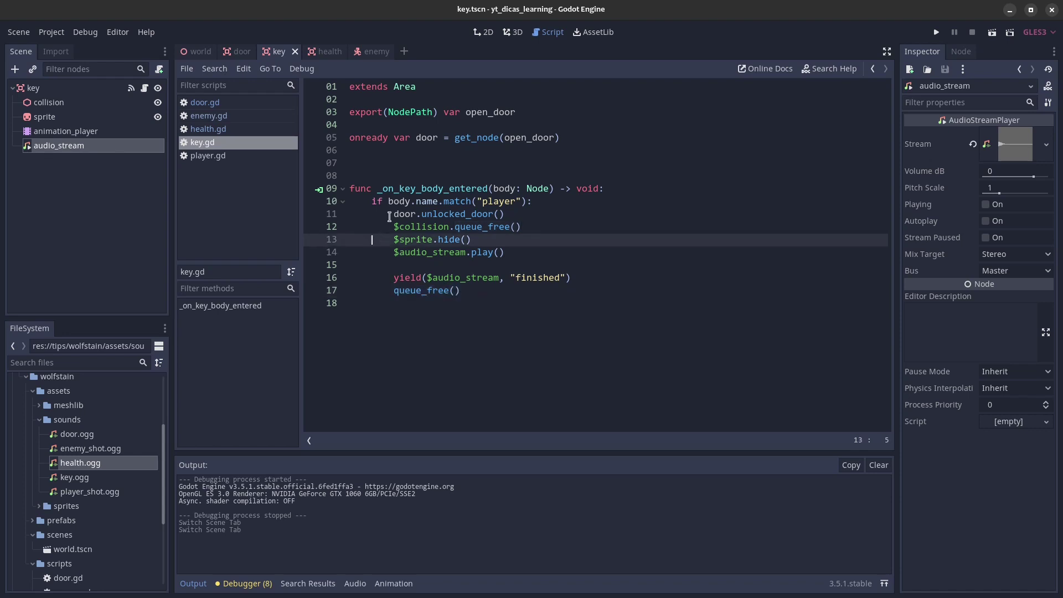
left_click_drag(392, 227, 555, 229)
left_click_drag(392, 239, 553, 241)
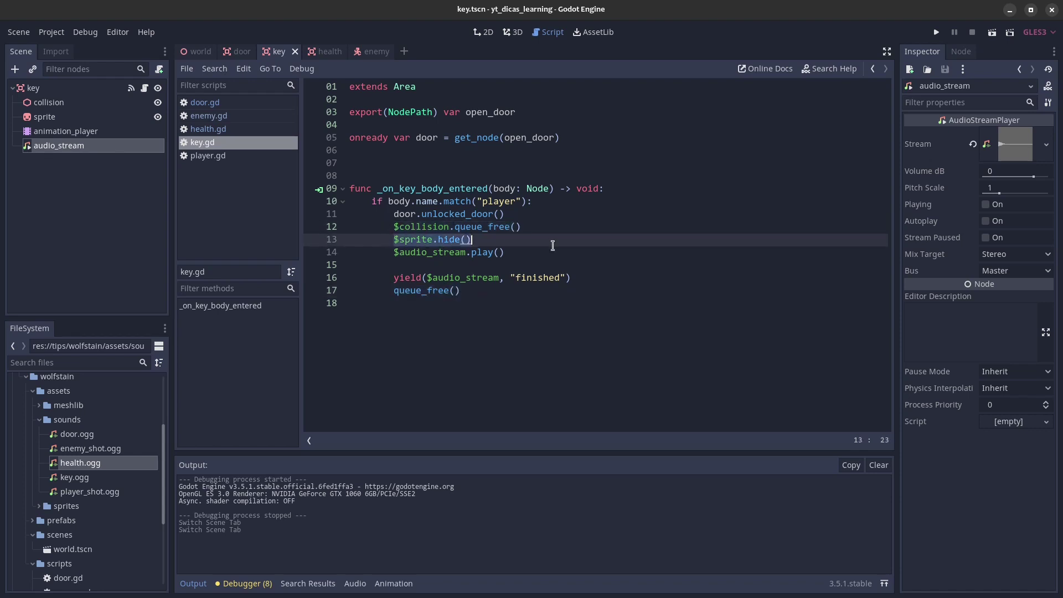
left_click(528, 253)
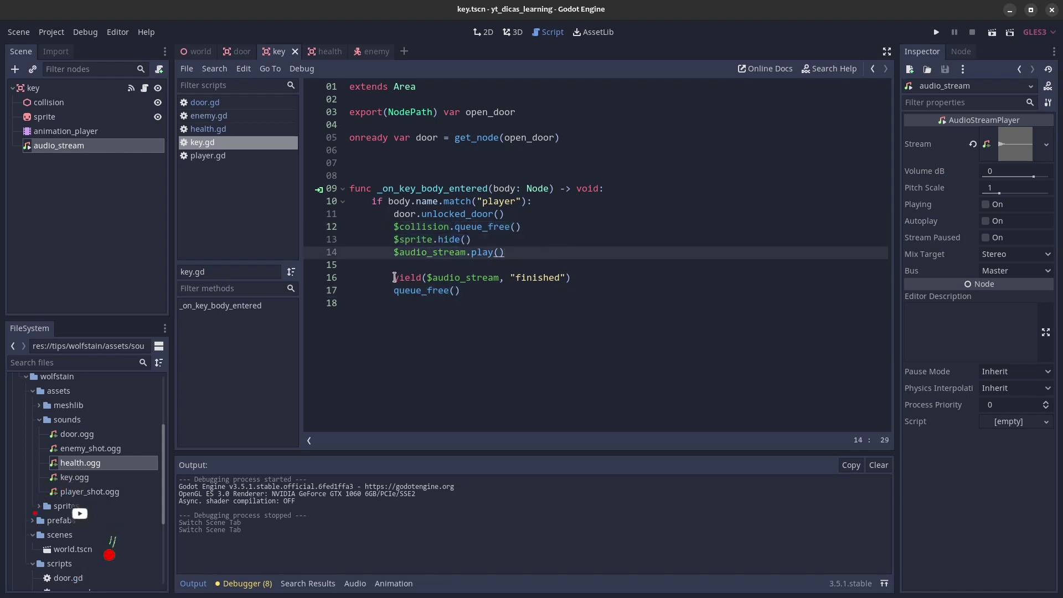
left_click_drag(393, 278, 615, 281)
left_click(474, 290)
left_click_drag(393, 290, 460, 290)
left_click(501, 330)
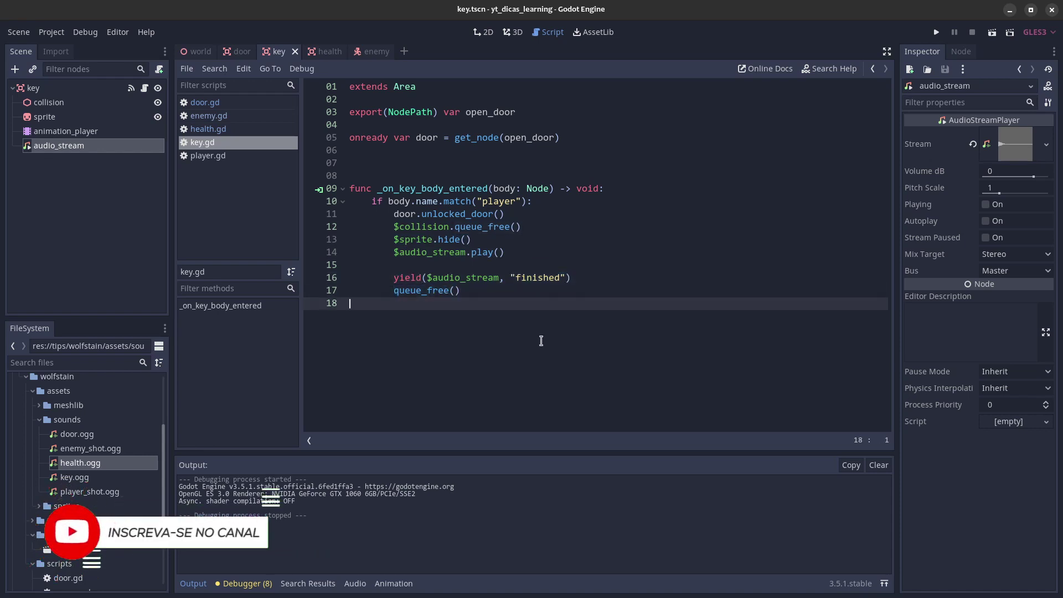